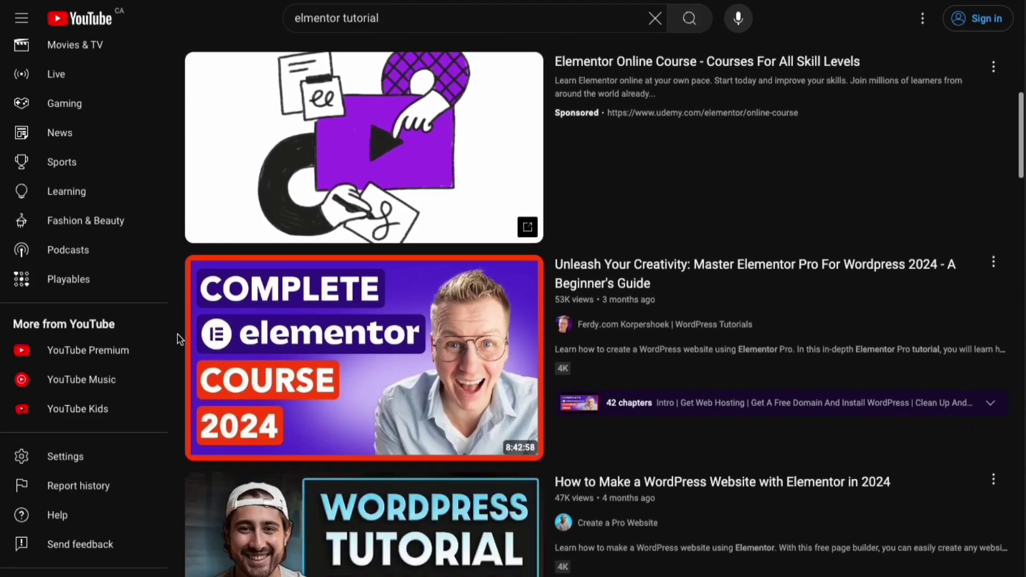
Scroll the 'elementor tutorial' YouTube results, then drag a Heading widget below the placeholder image.
scroll(178, 340, down, 20)
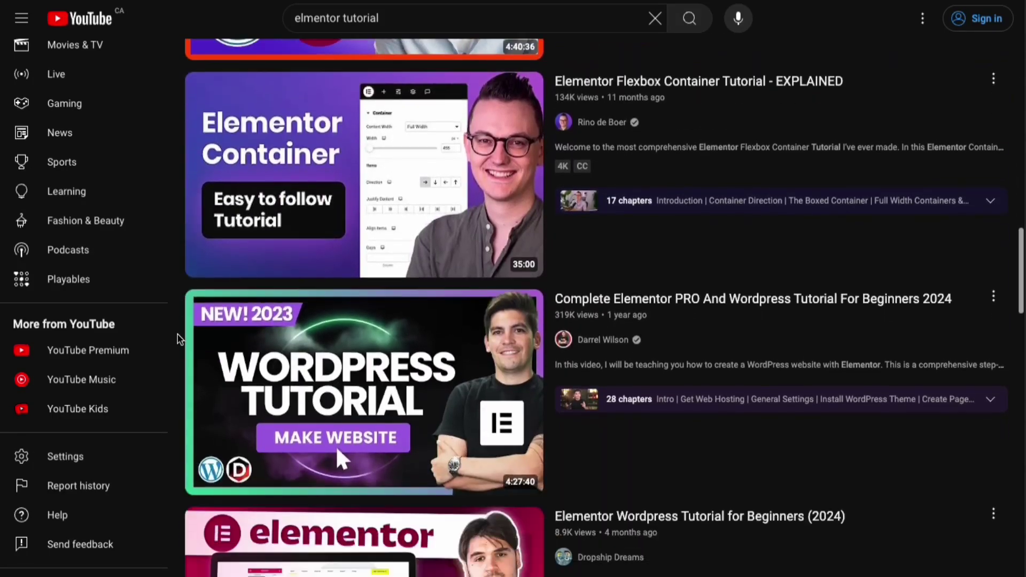
scroll(178, 339, down, 15)
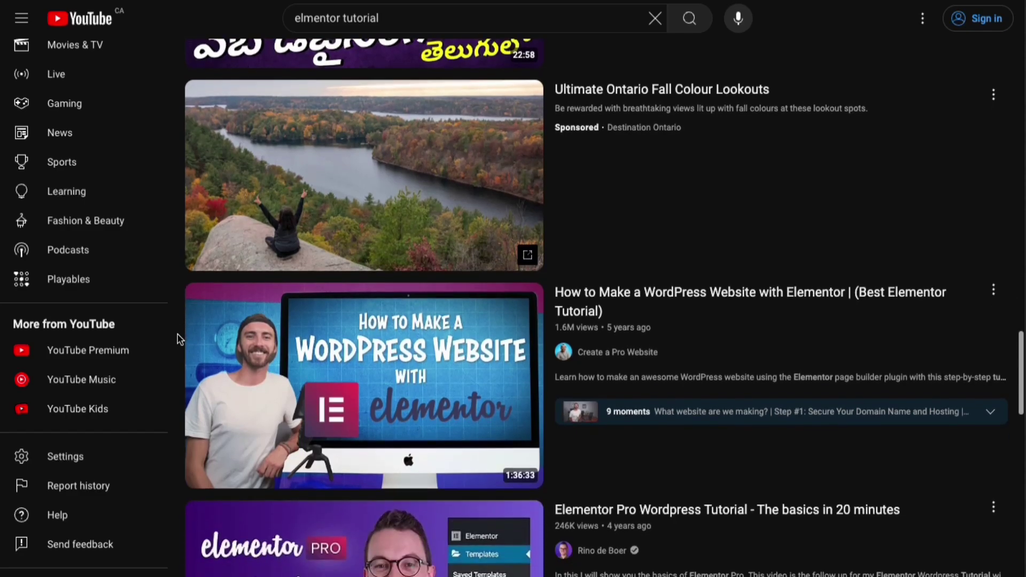
scroll(178, 339, down, 10)
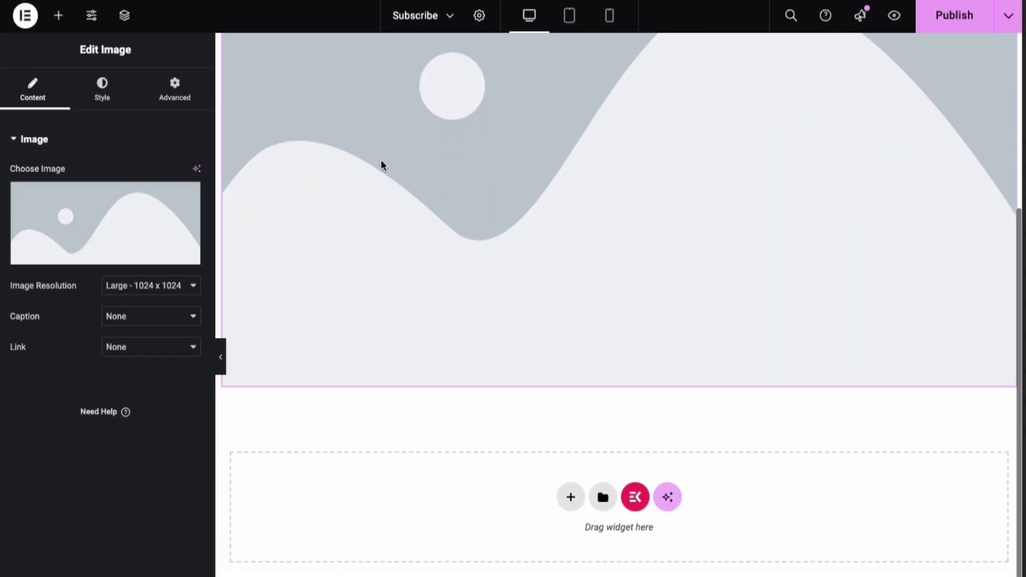
click(58, 15)
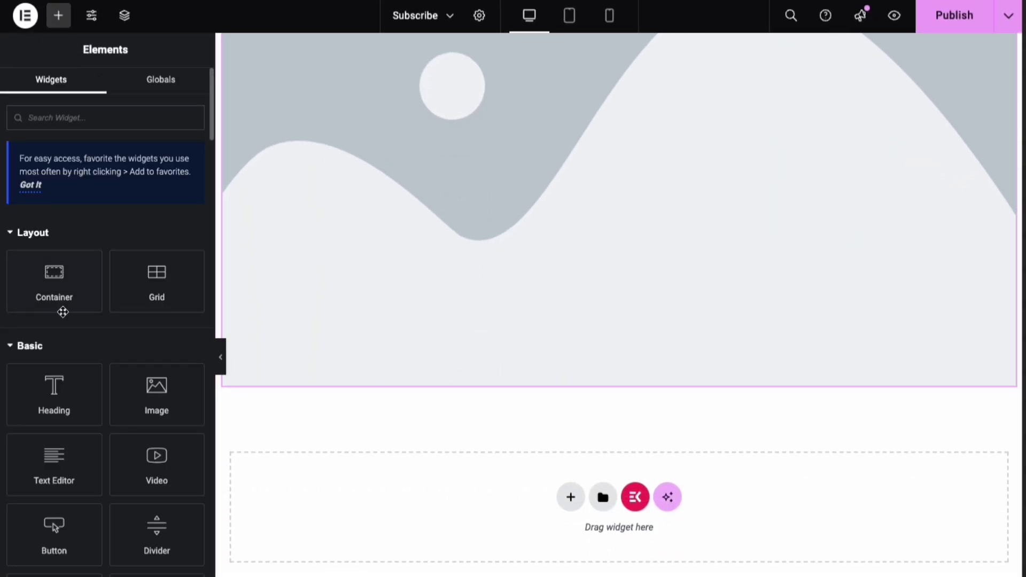
drag(64, 409, 417, 316)
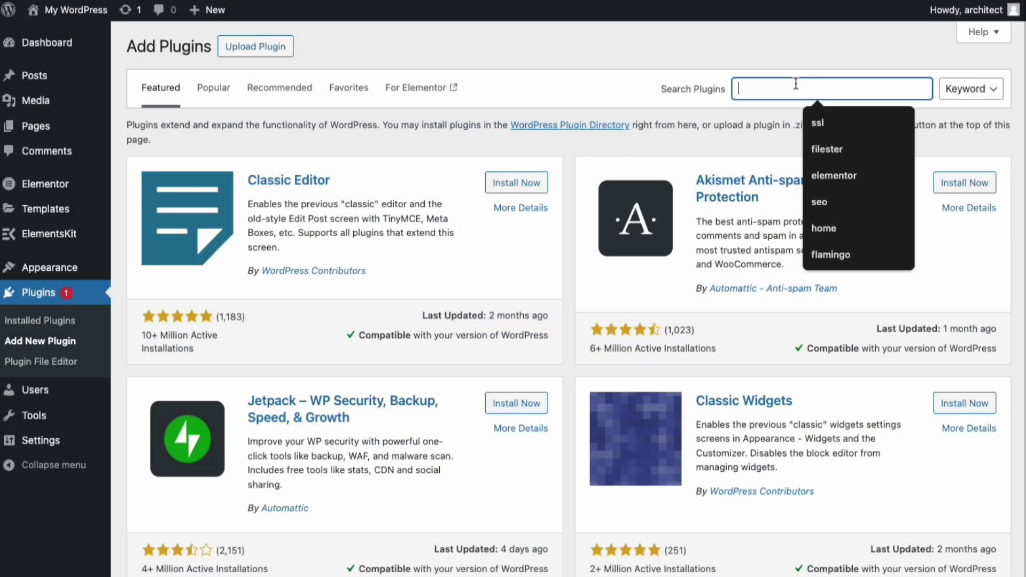
Search the plugin directory for 'elementor', showing Elementor Website Builder already active.
text(elementor)
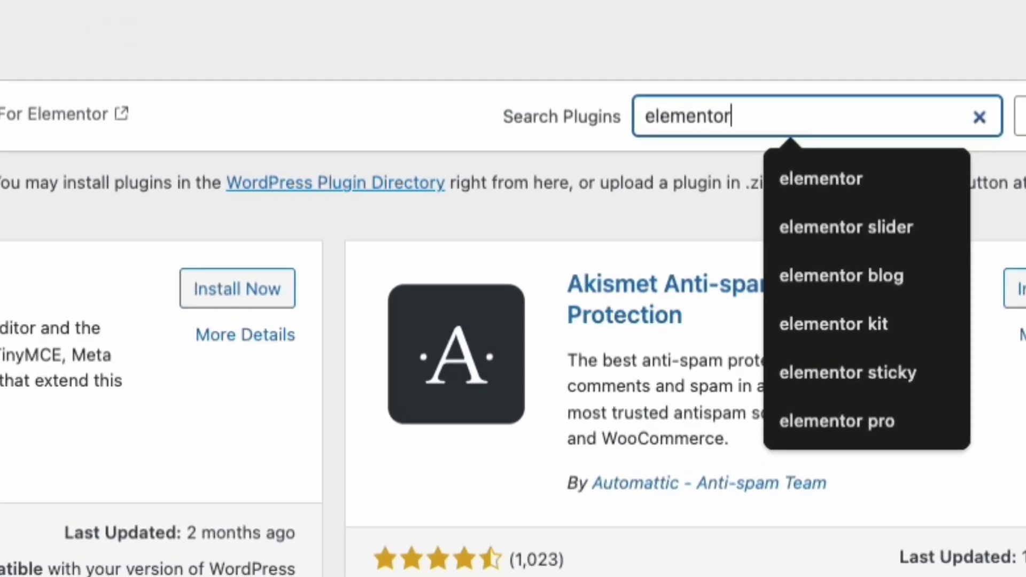
key(Return)
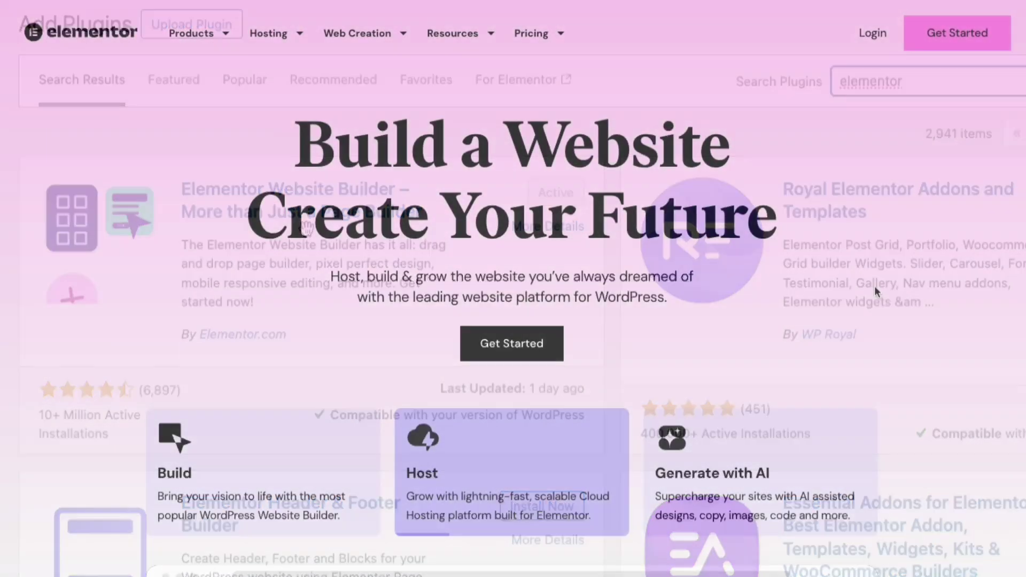
scroll(875, 286, down, 10)
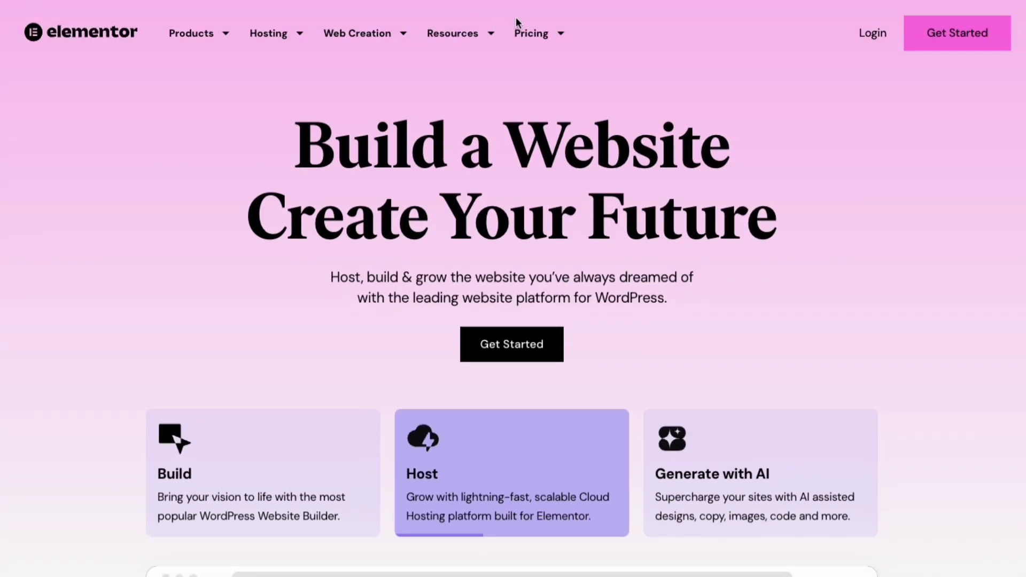
Go to the Page Builder Pro Plugin pricing and scroll through the Essential to Agency plans.
mouse_move(531, 33)
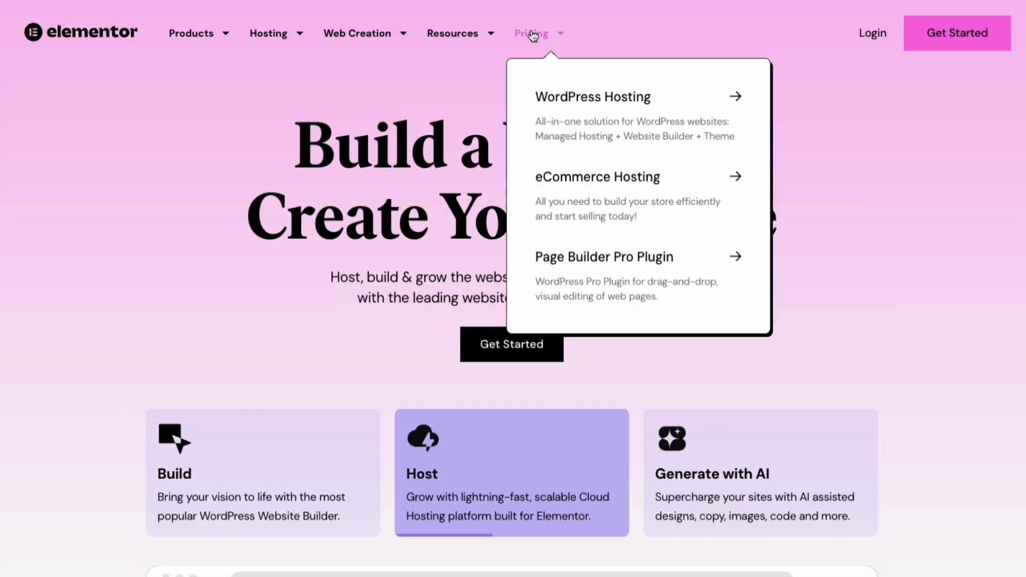
click(559, 257)
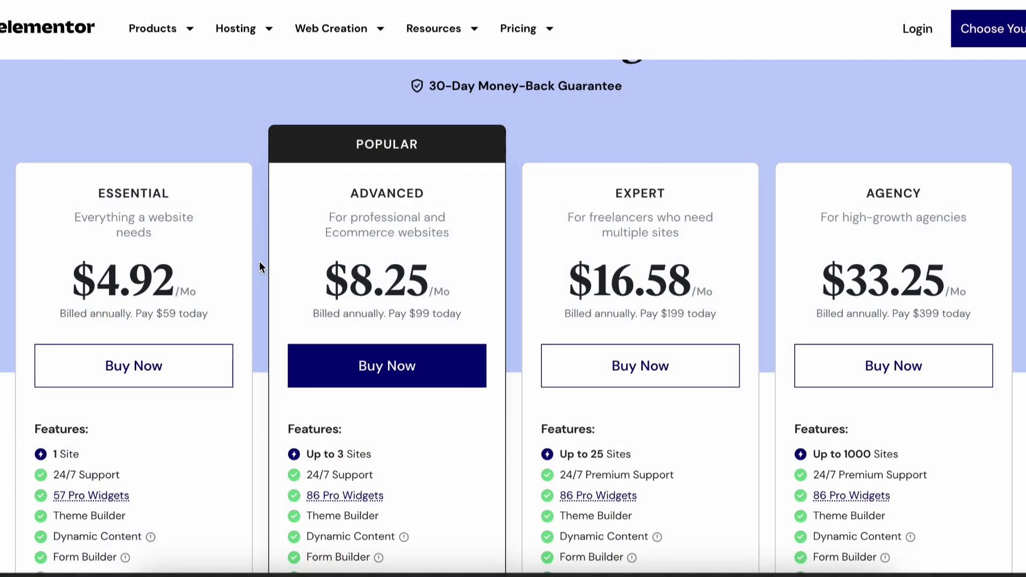
scroll(258, 263, down, 3)
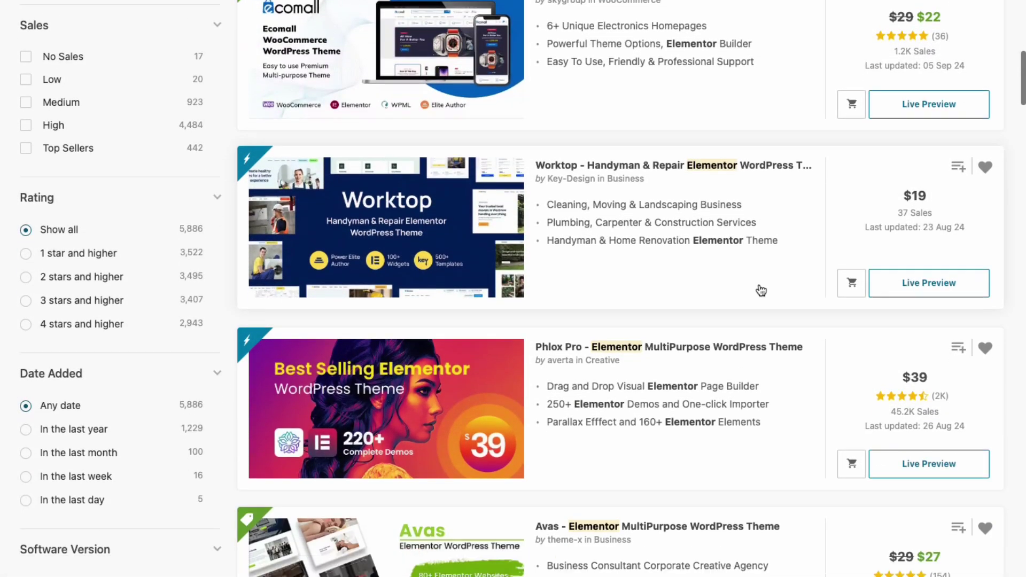
scroll(759, 285, down, 12)
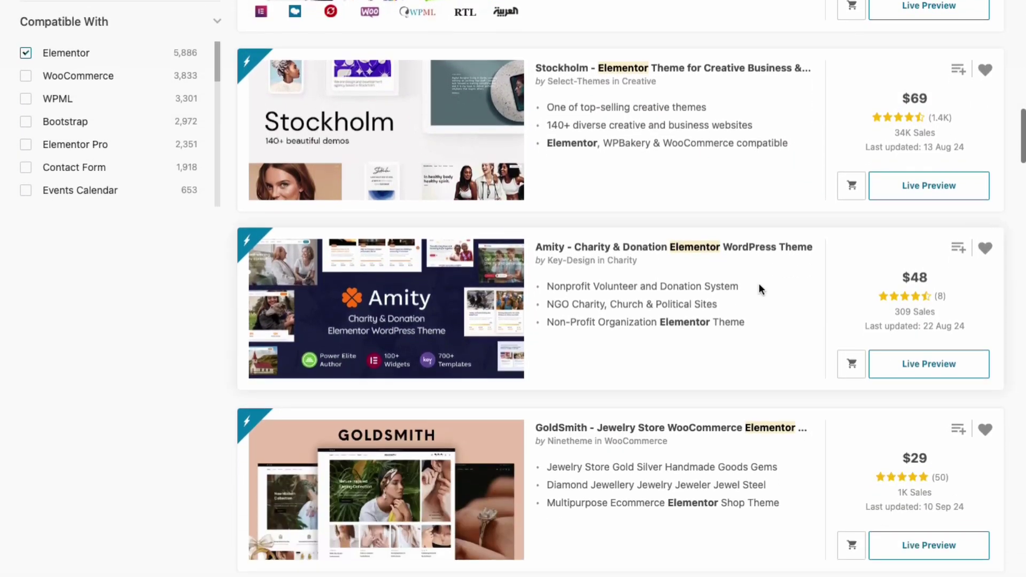
scroll(759, 288, down, 9)
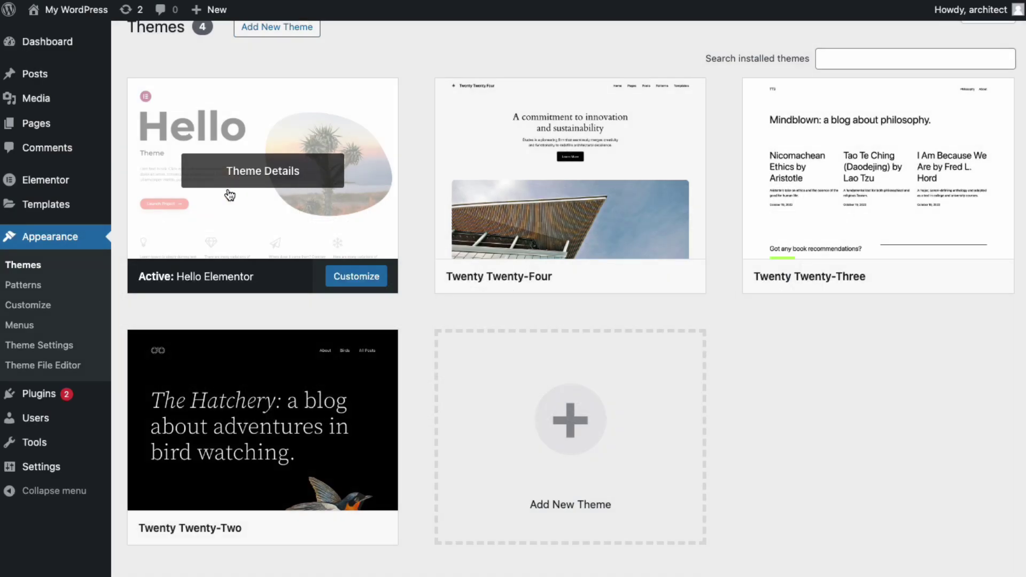
View the Theme Details of the active Hello Elementor theme.
click(230, 196)
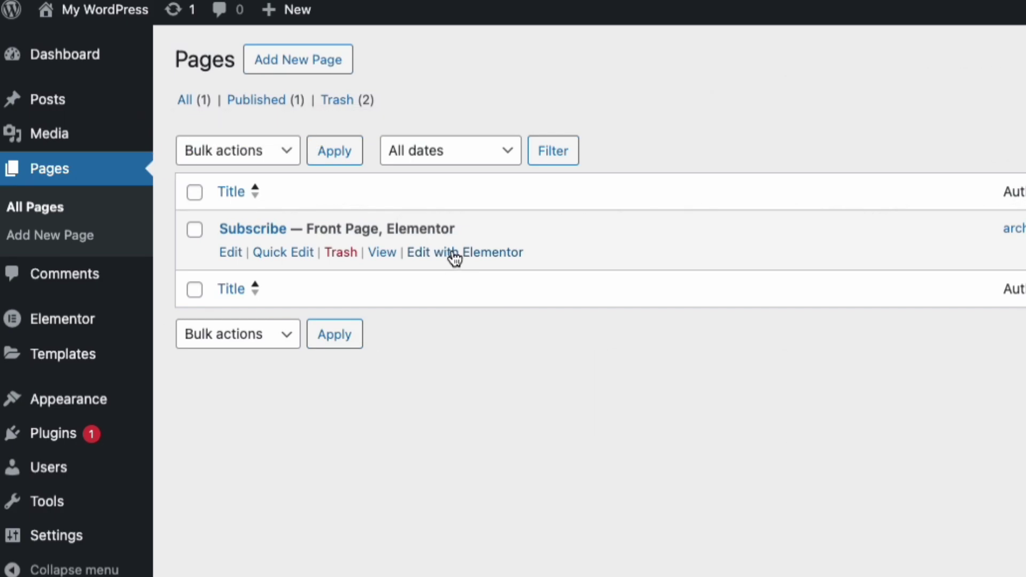
Edit the Subscribe page and place the cursor in its title text.
click(231, 254)
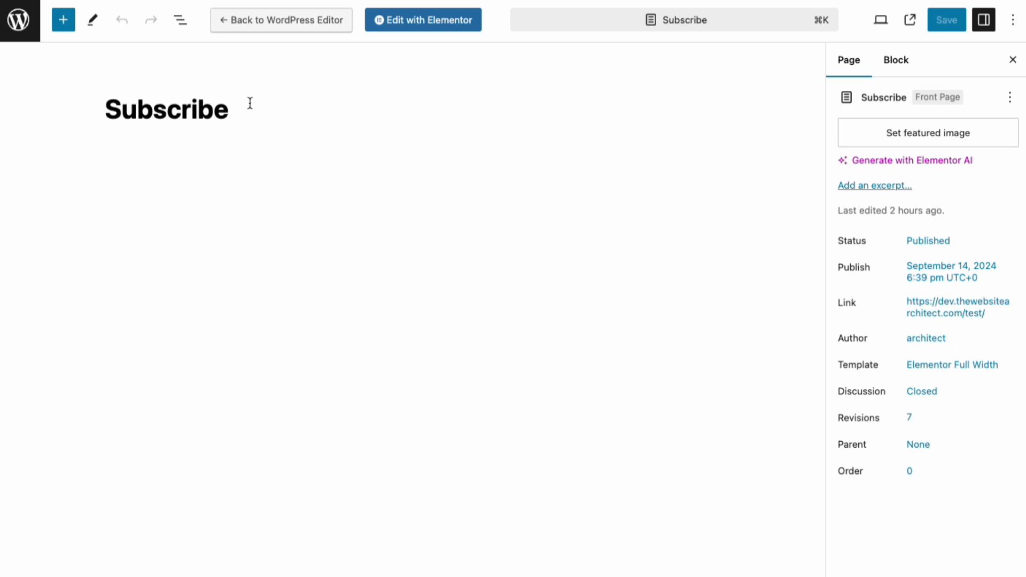
drag(251, 109, 105, 109)
click(191, 109)
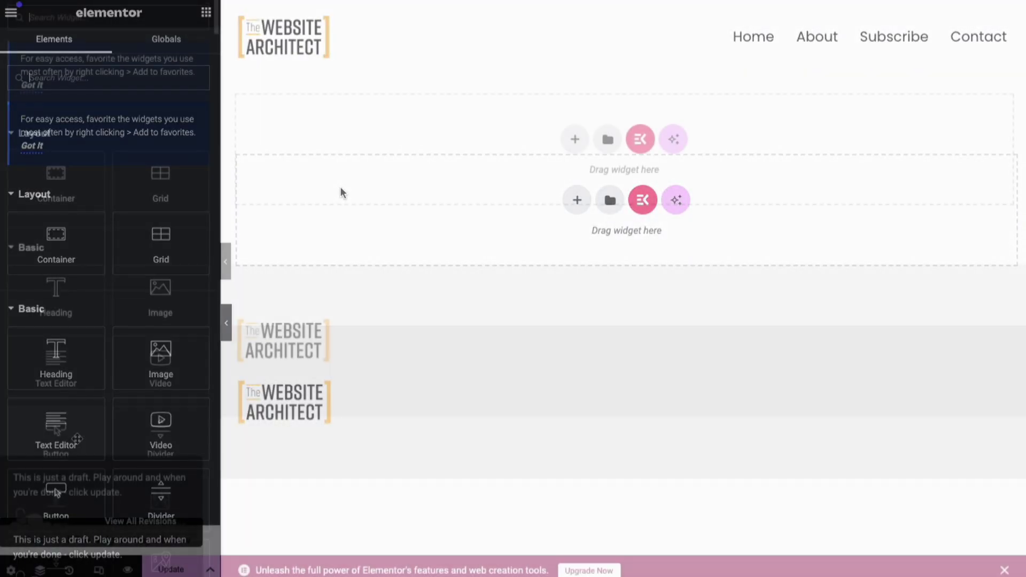
Open the 'Add Your Heading Text Here' heading's Content settings and select its title text.
click(10, 569)
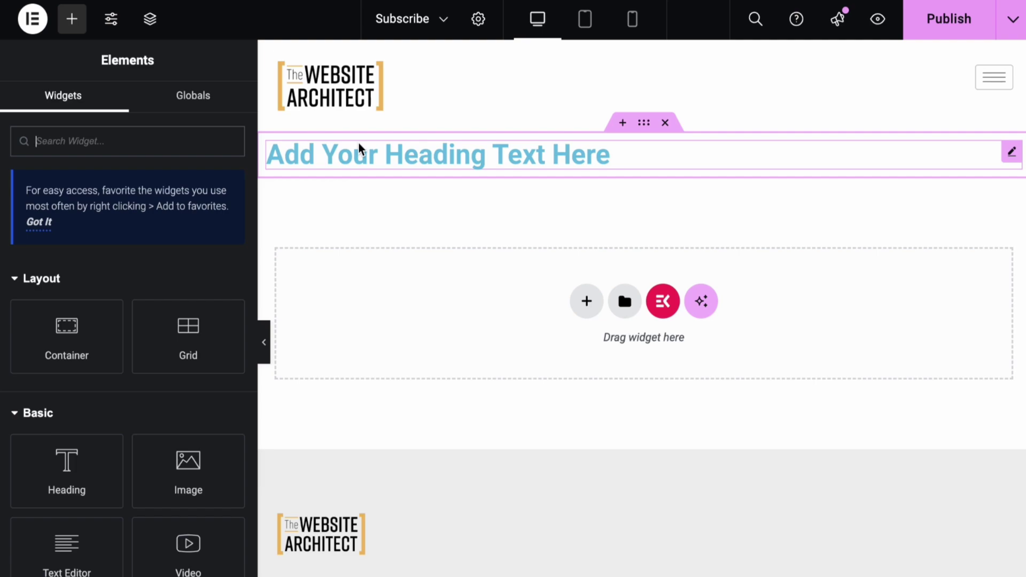
click(359, 147)
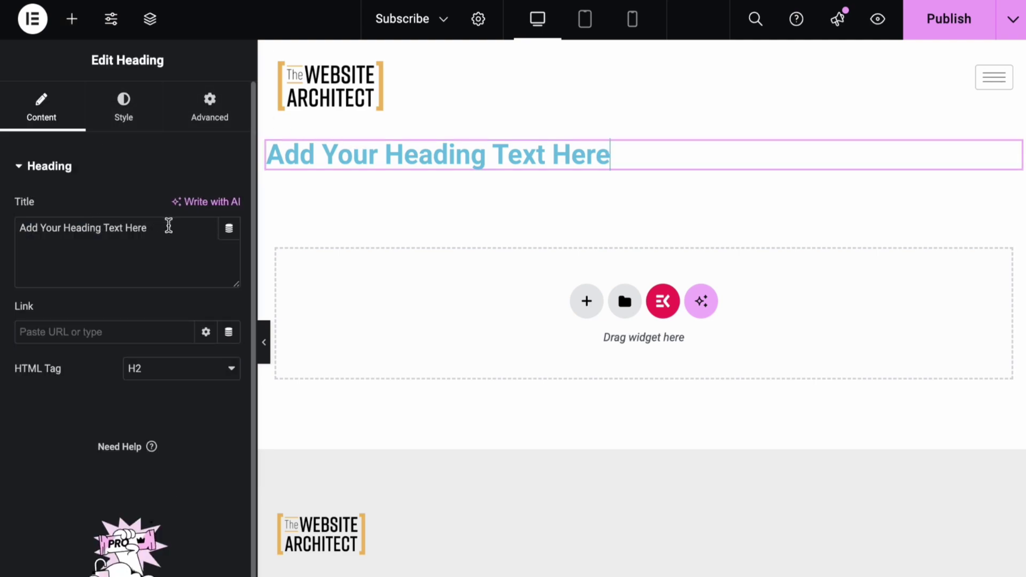
drag(168, 228, 16, 232)
click(79, 230)
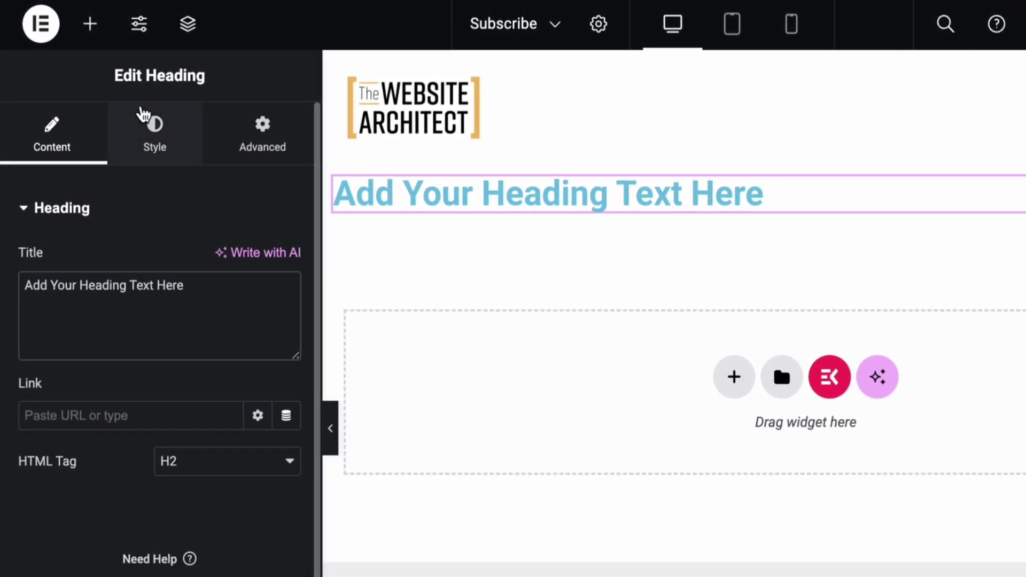
Review the heading's Style and Advanced tabs, then return to the widget list.
click(149, 119)
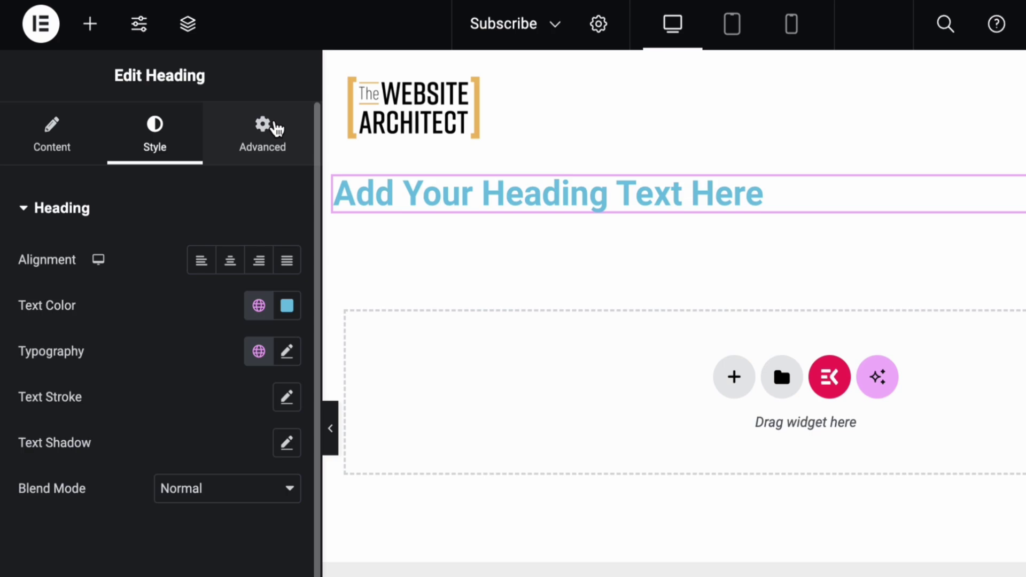
click(274, 126)
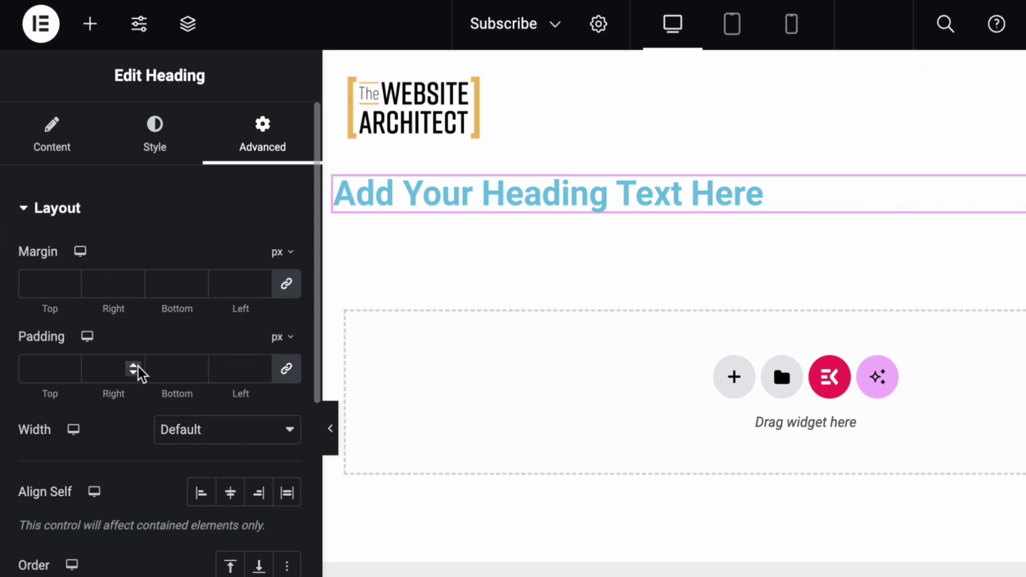
click(156, 143)
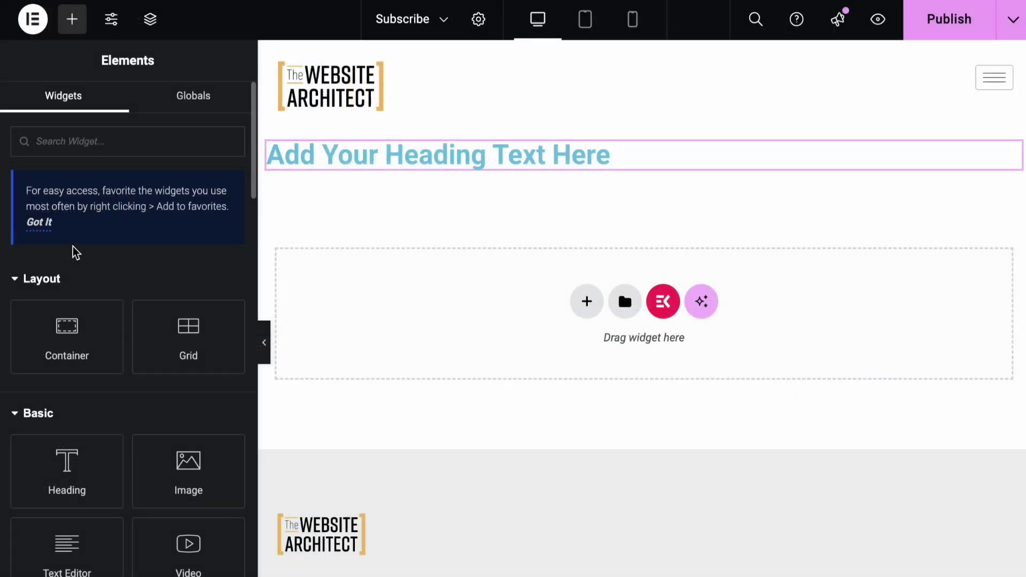
Scroll through every widget category in the Elements panel.
scroll(73, 251, down, 5)
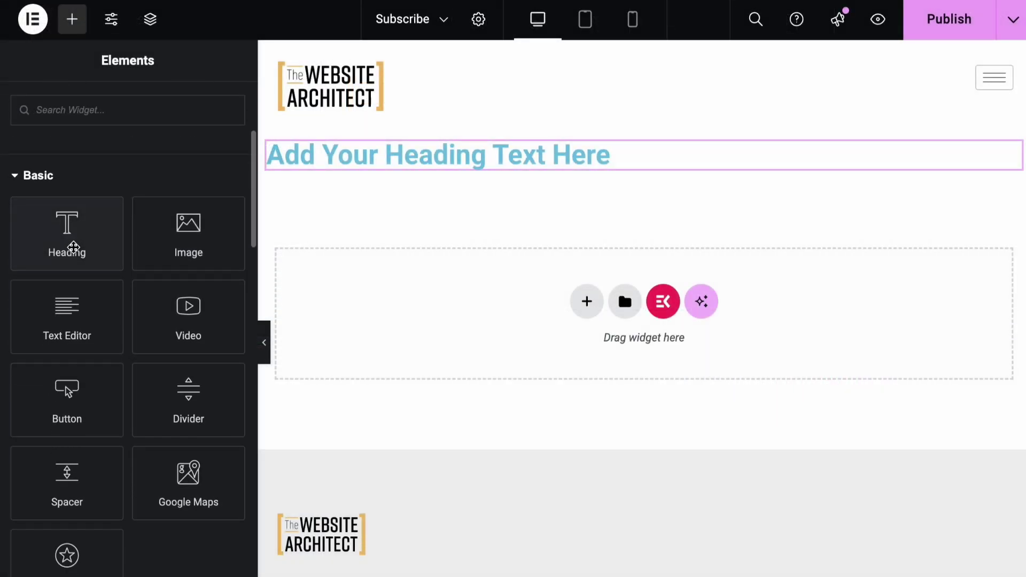
scroll(73, 247, down, 7)
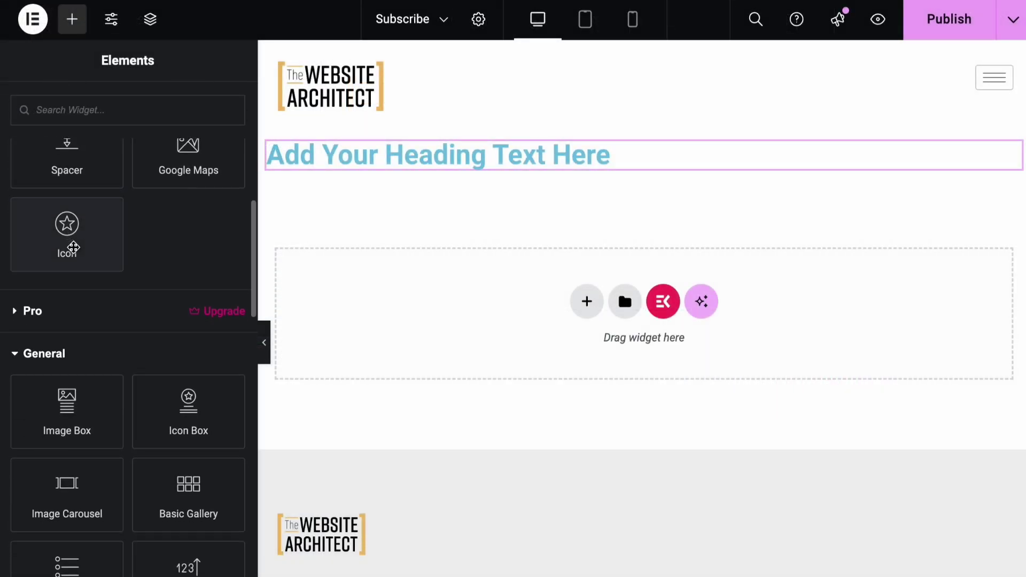
scroll(75, 251, down, 3)
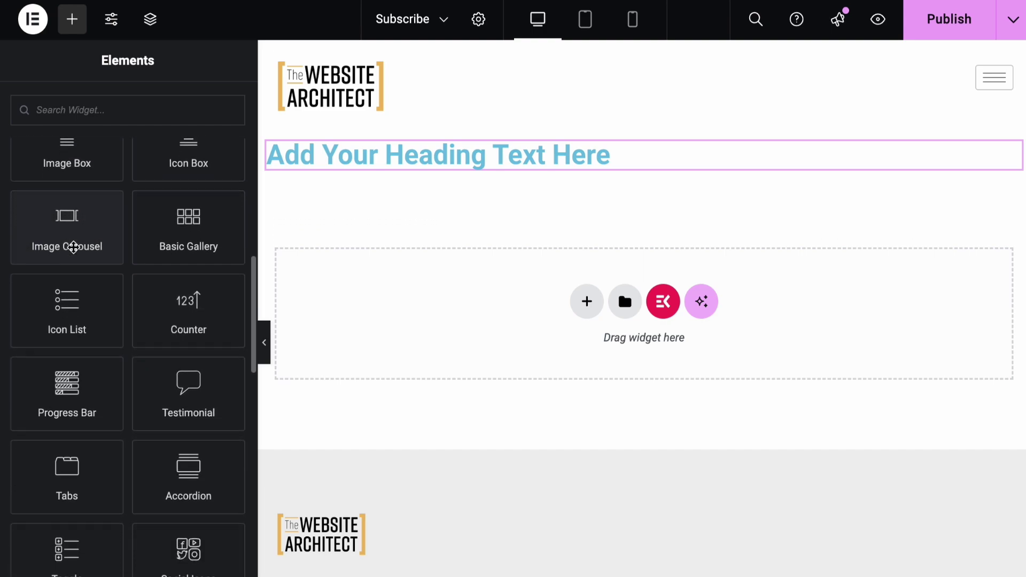
scroll(73, 247, down, 7)
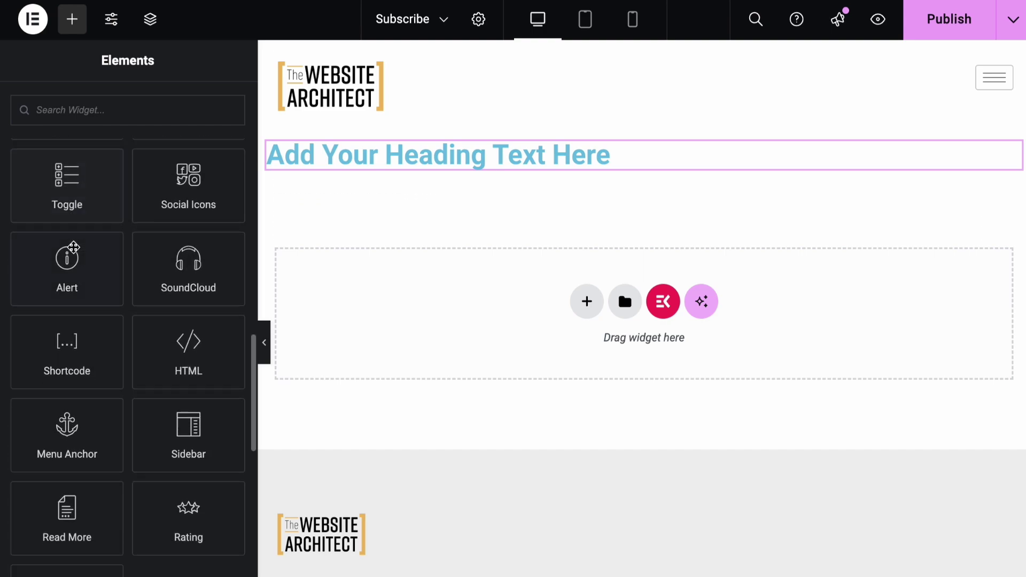
scroll(73, 247, down, 5)
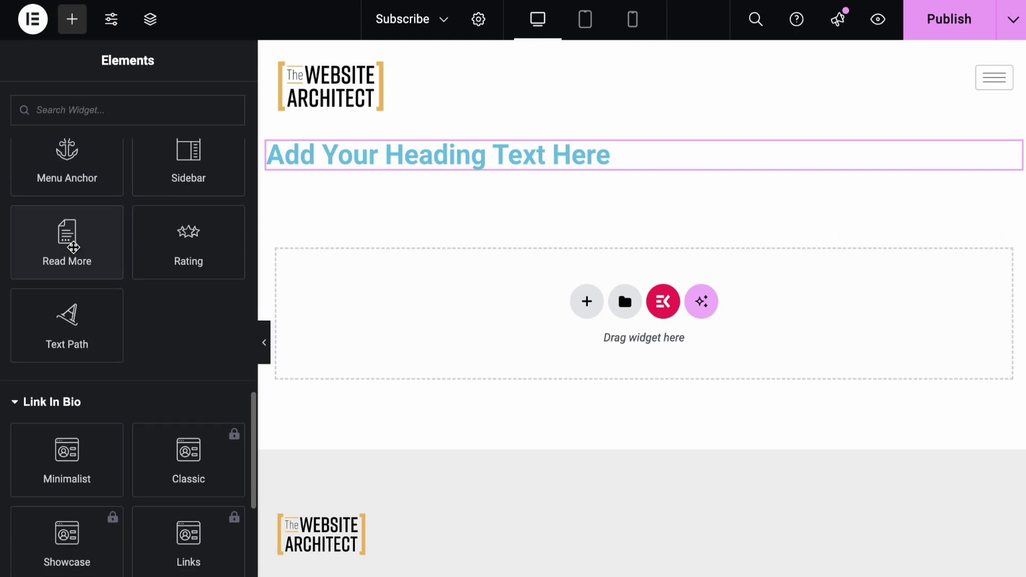
scroll(73, 247, down, 4)
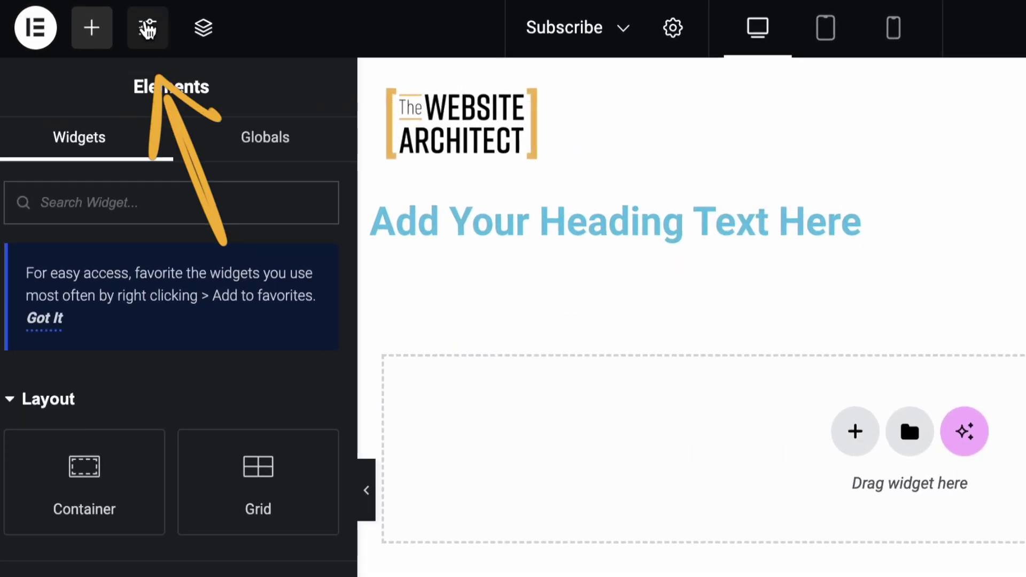
Open Site Settings to view the global colours, fonts and theme style options.
click(148, 30)
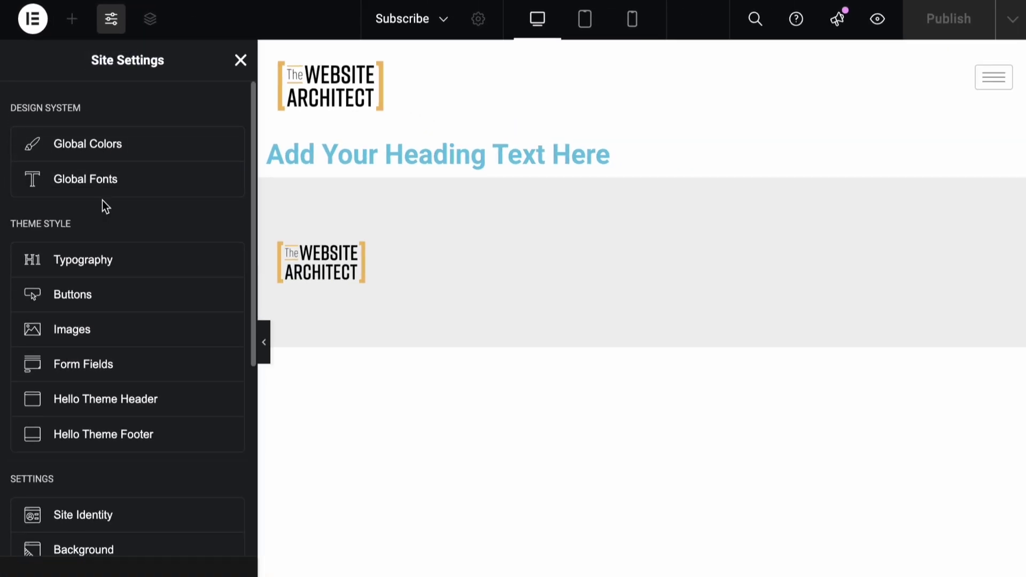
scroll(135, 291, down, 1)
scroll(134, 291, up, 1)
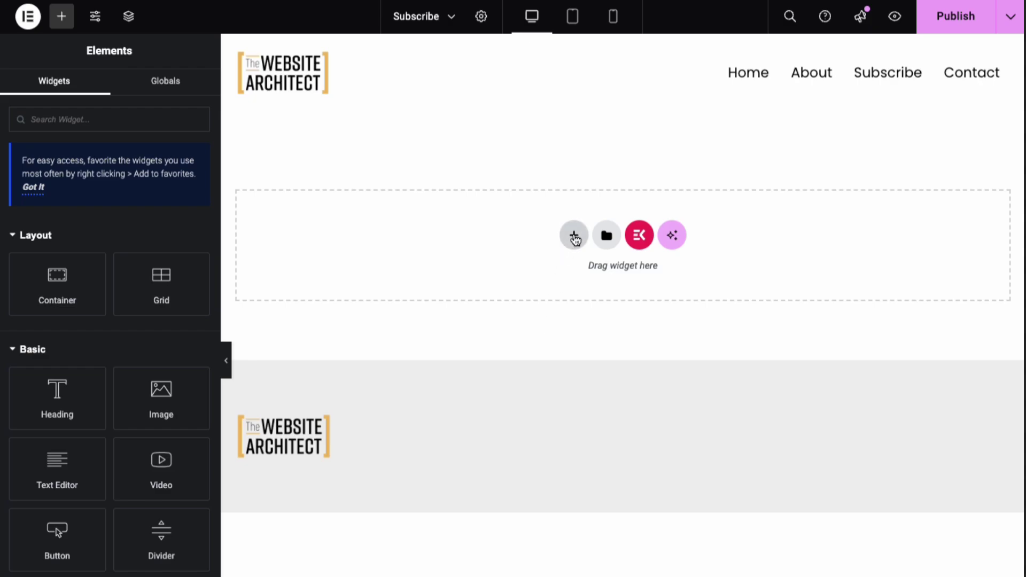
Begin a new container from the empty drop area, showing the Flexbox and Grid options.
click(574, 237)
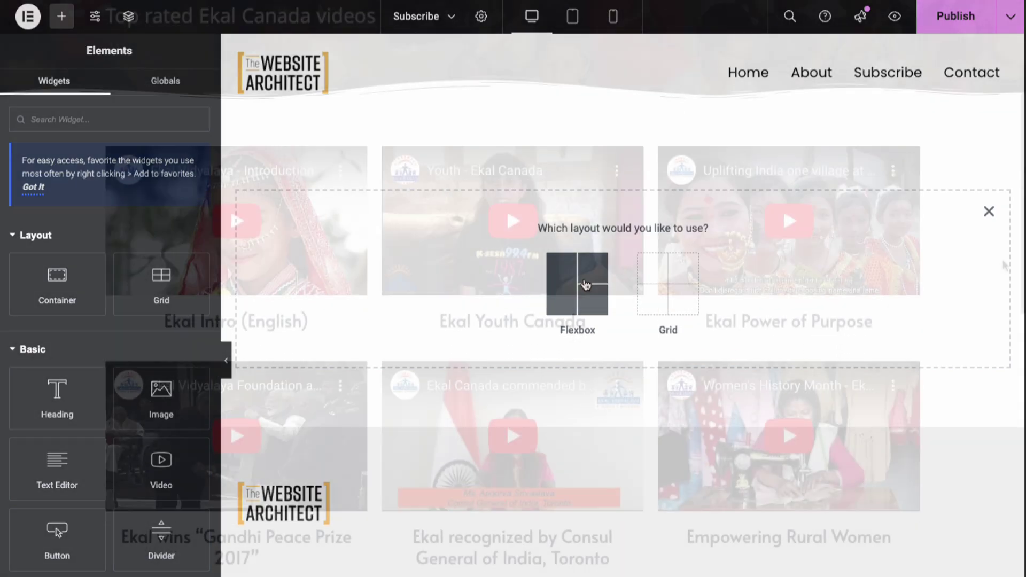
Scroll down the page to the new container's Flexbox/Grid layout picker.
scroll(1003, 265, down, 7)
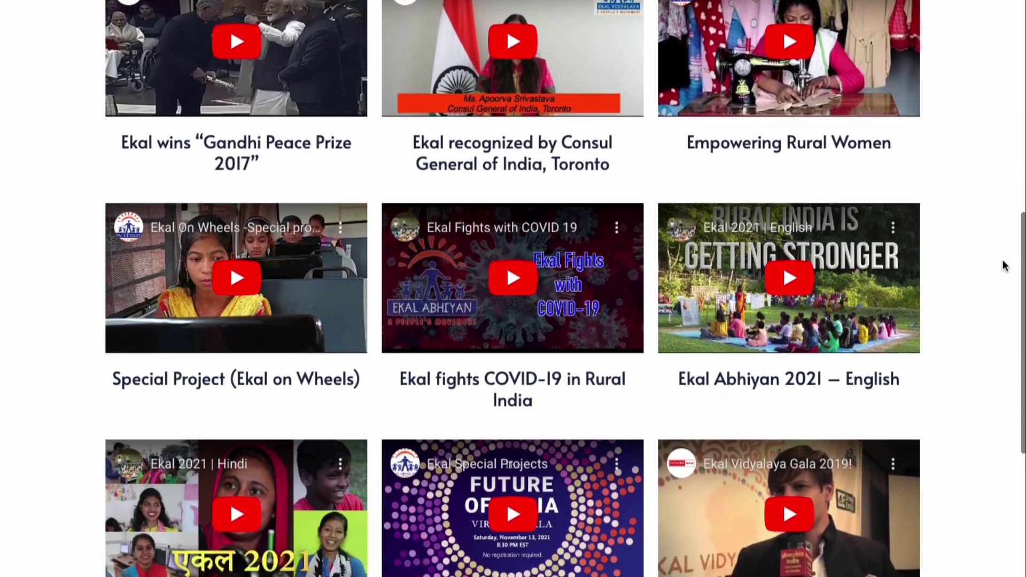
scroll(1003, 265, down, 10)
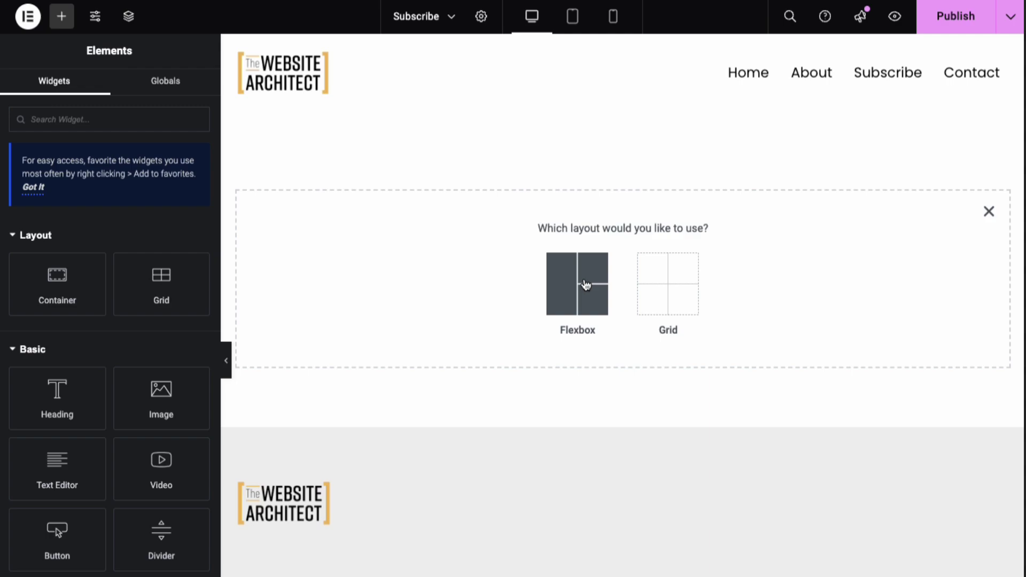
Choose Flexbox with the single-column vertical structure for the new container.
click(586, 285)
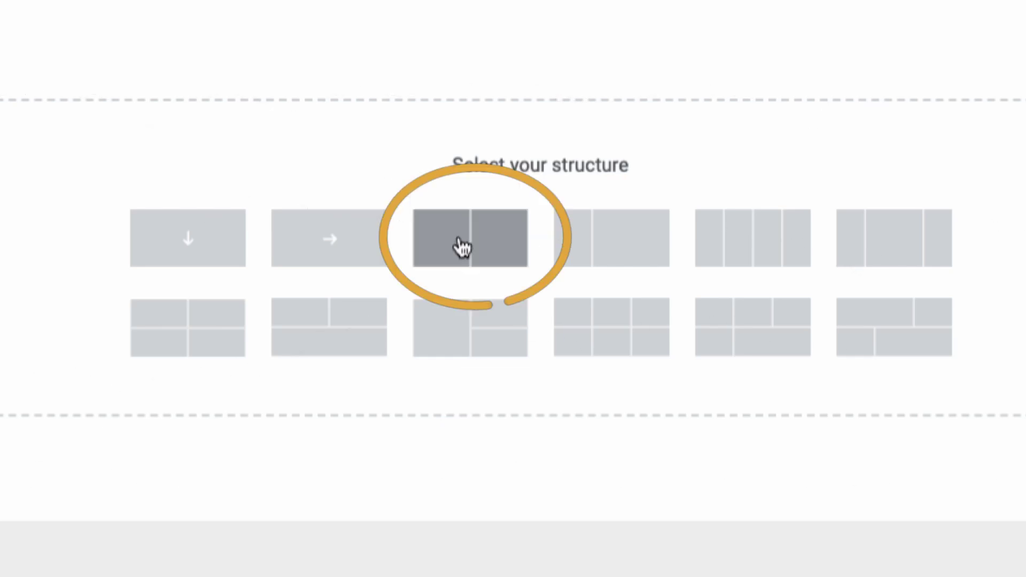
click(462, 247)
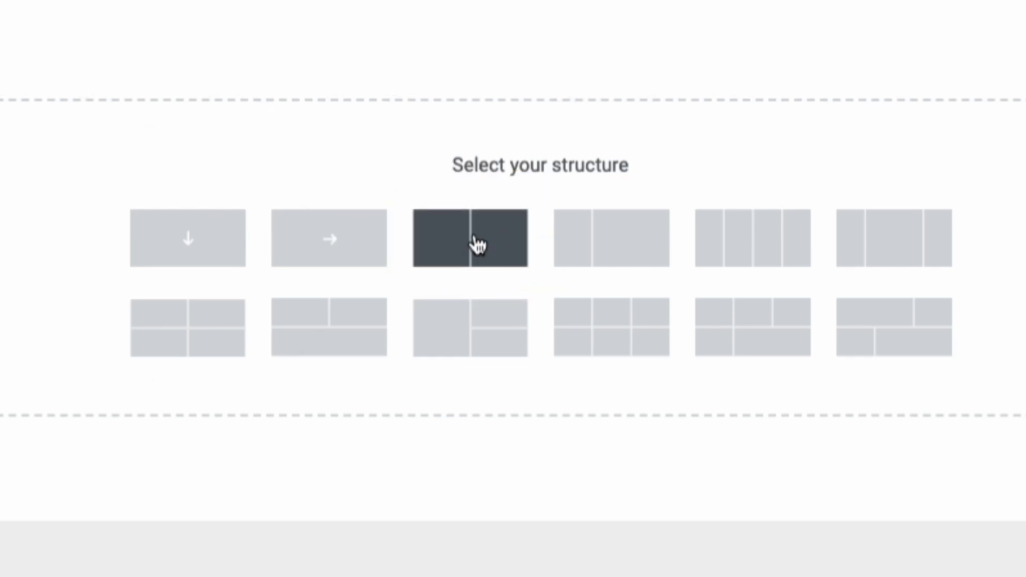
click(179, 255)
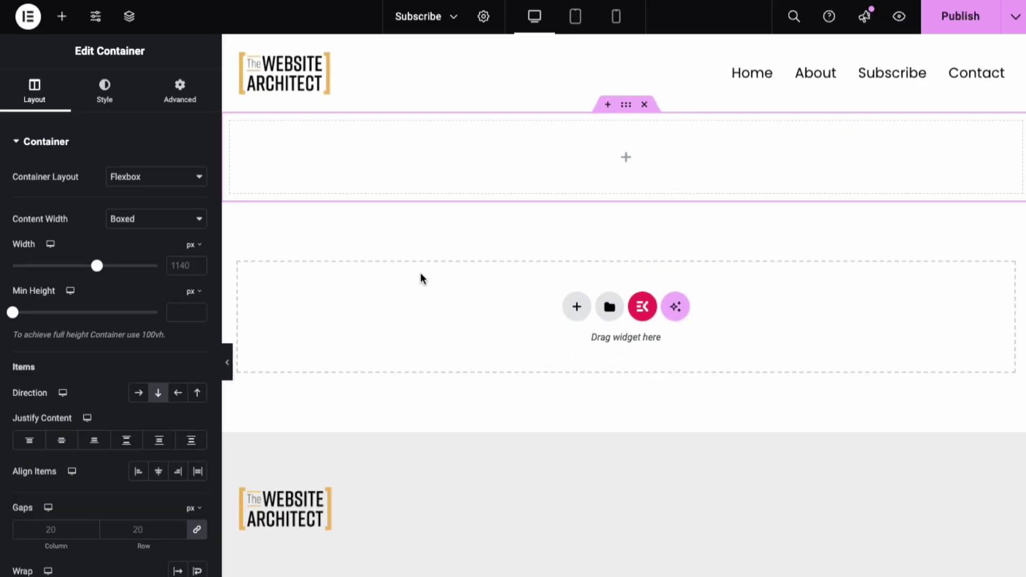
Add a Text Editor widget to the container and paste the gull description over its placeholder.
drag(64, 473, 330, 163)
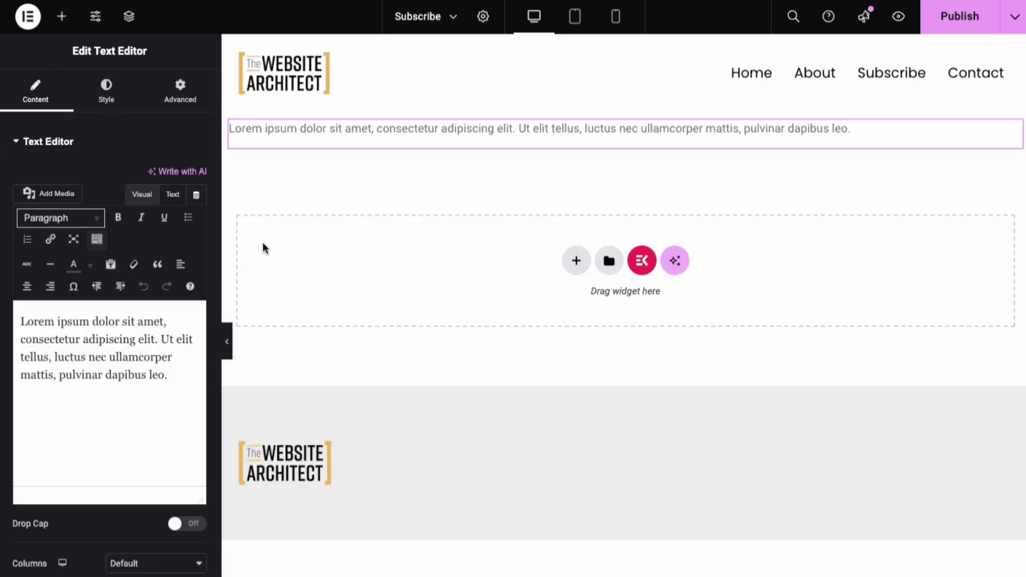
key(ctrl+a)
key(ctrl+v)
Add an Image widget with the gull photo and set the container direction to Row.
click(61, 16)
drag(160, 403, 355, 104)
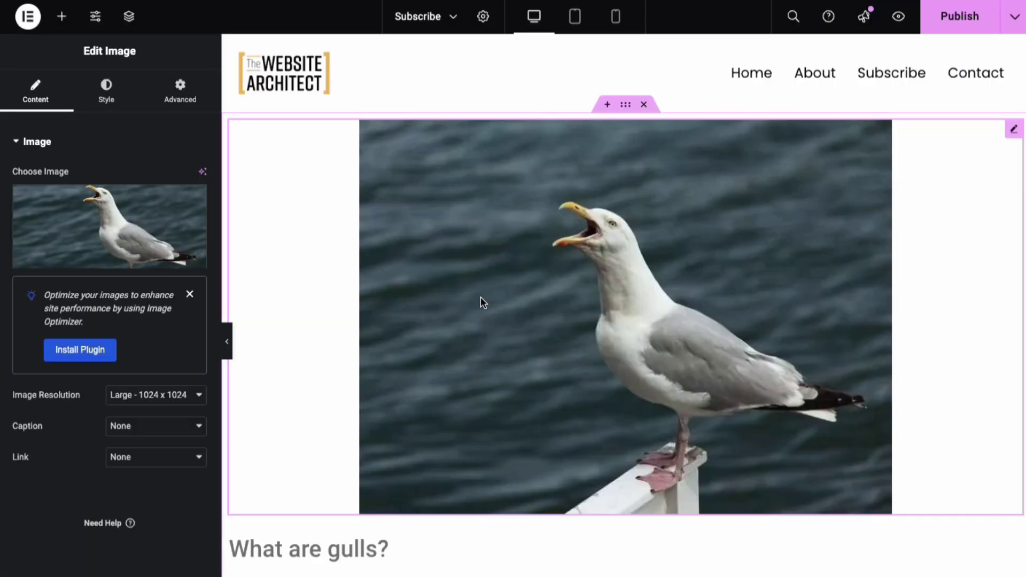
scroll(480, 296, down, 5)
scroll(480, 299, up, 5)
scroll(481, 304, down, 2)
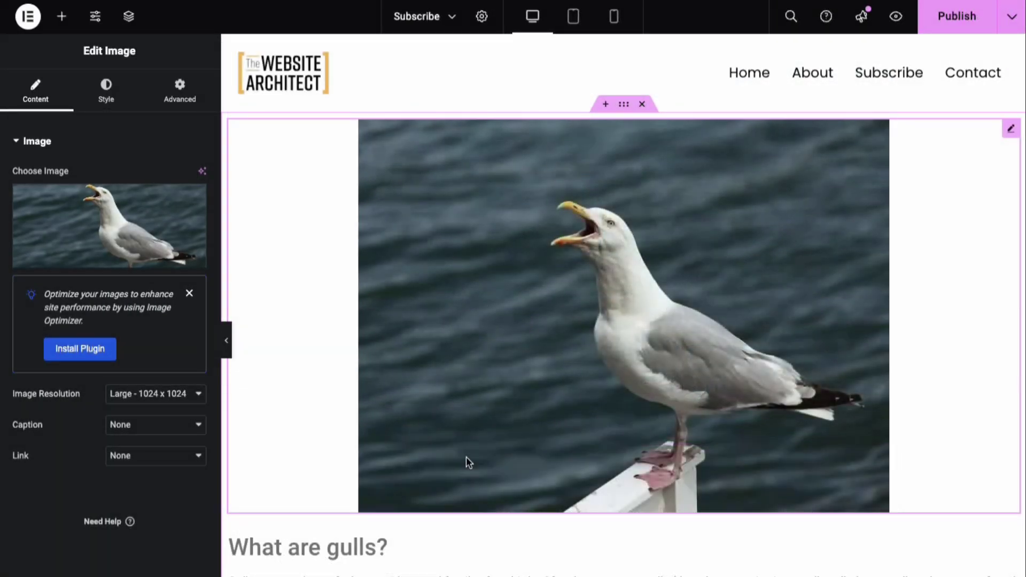
click(625, 104)
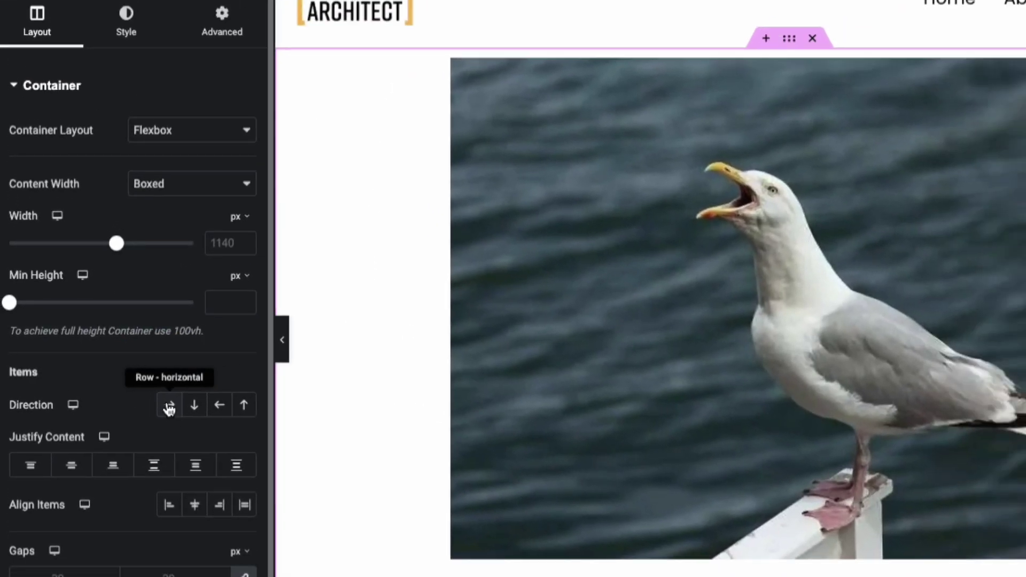
click(169, 407)
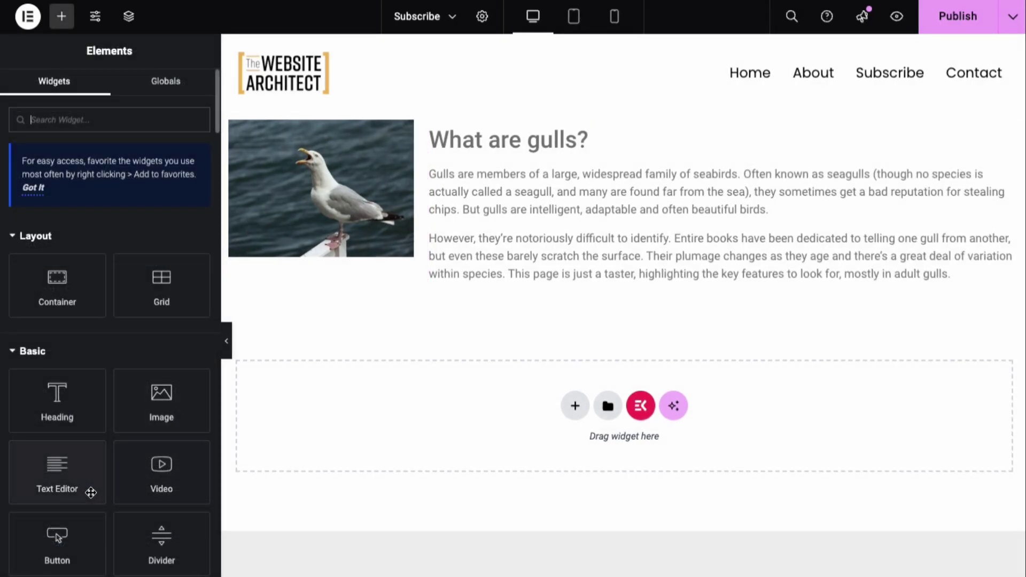
Drop a Button widget with default 'Click here' text into the gull container beside the text.
scroll(89, 496, down, 1)
drag(89, 496, 956, 180)
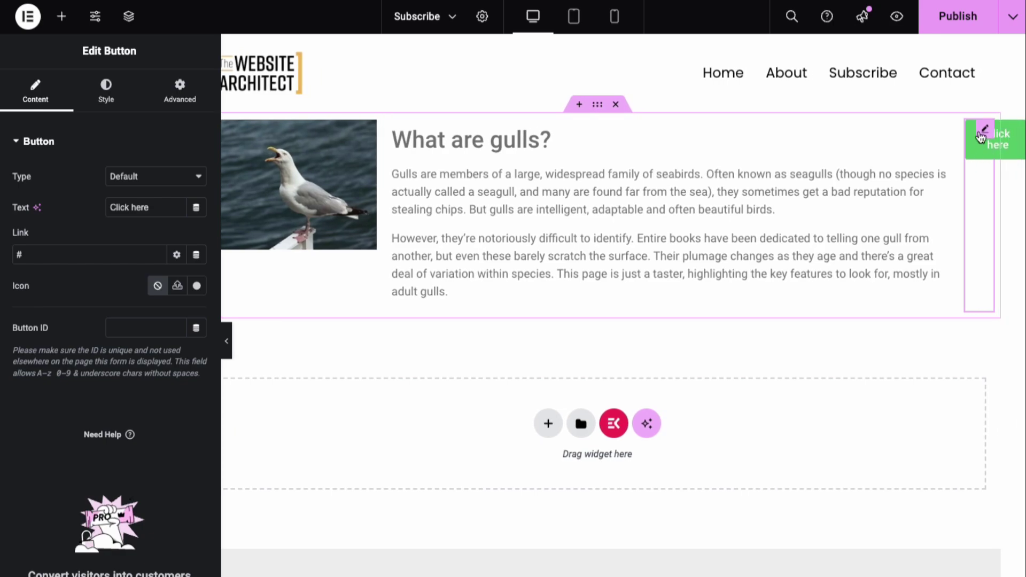
Add two inner containers: gulls text with the Click here button below in one, gull image in the other.
click(61, 16)
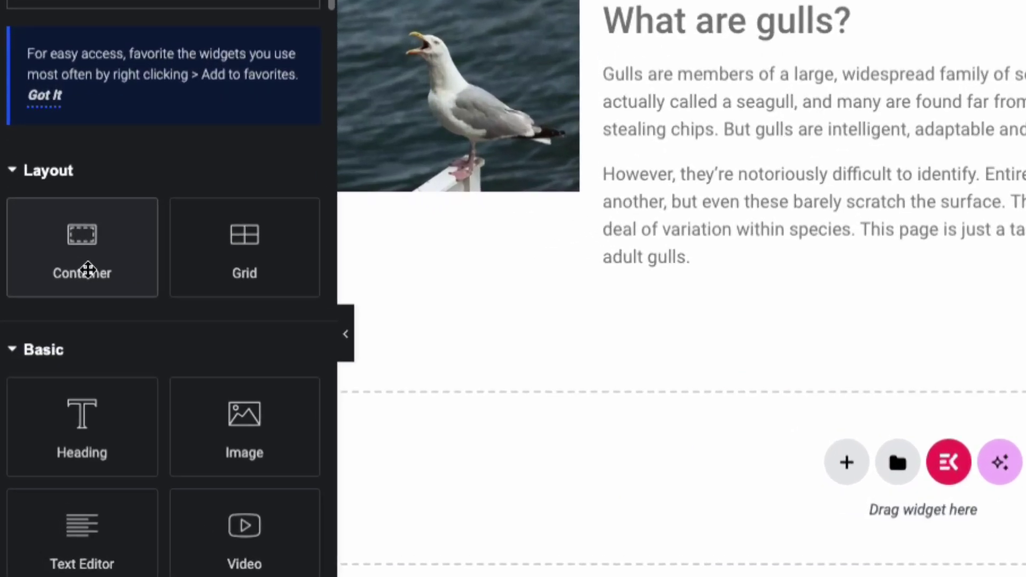
drag(88, 270, 699, 68)
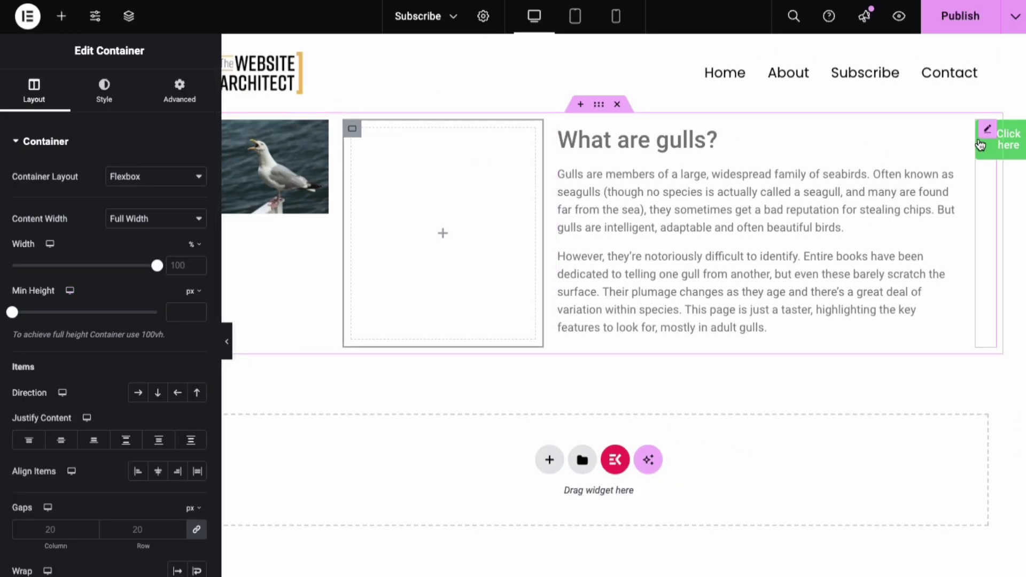
drag(941, 161, 449, 193)
drag(1013, 131, 607, 263)
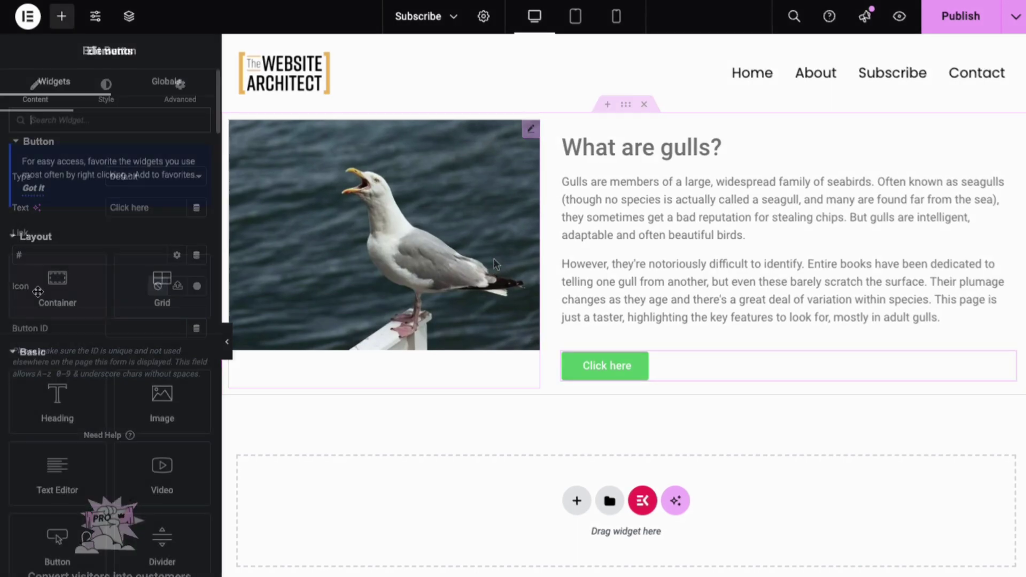
drag(58, 283, 344, 222)
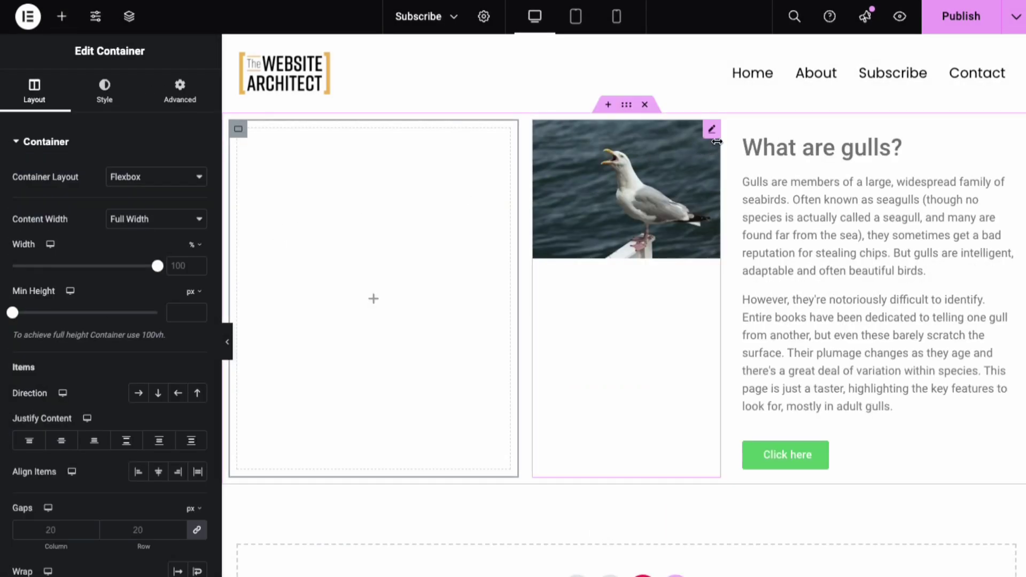
drag(614, 176, 455, 200)
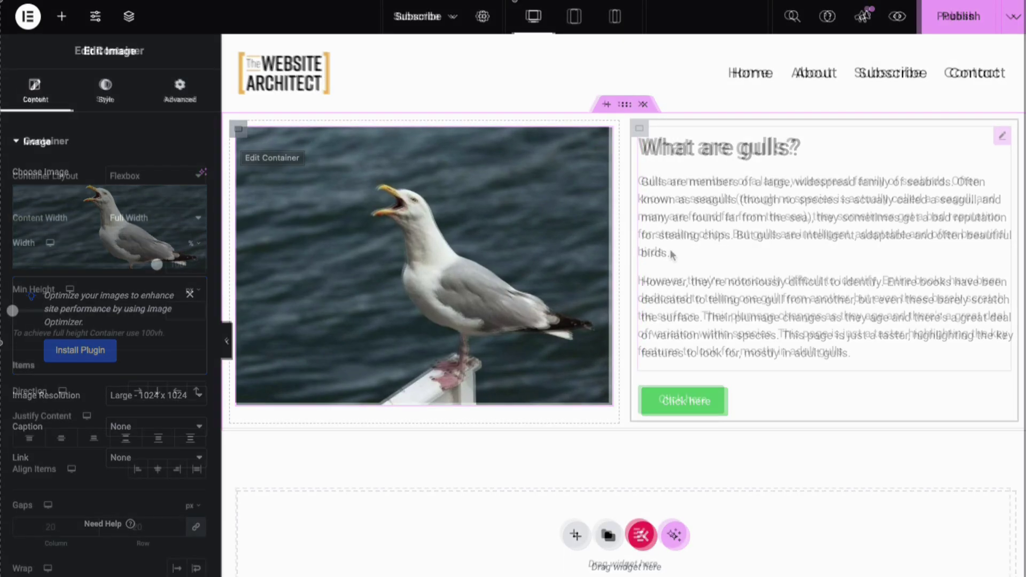
right_click(693, 247)
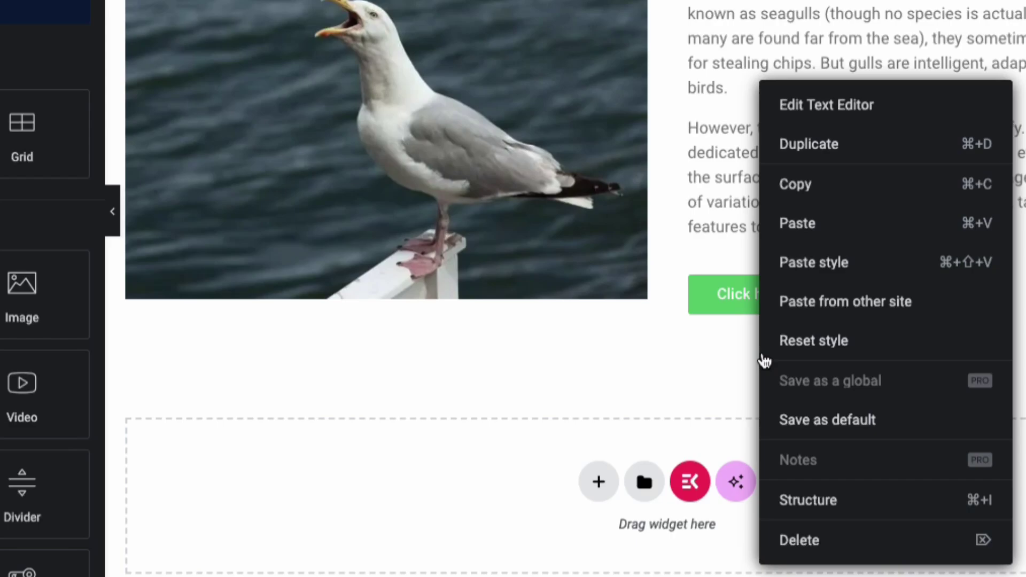
click(770, 499)
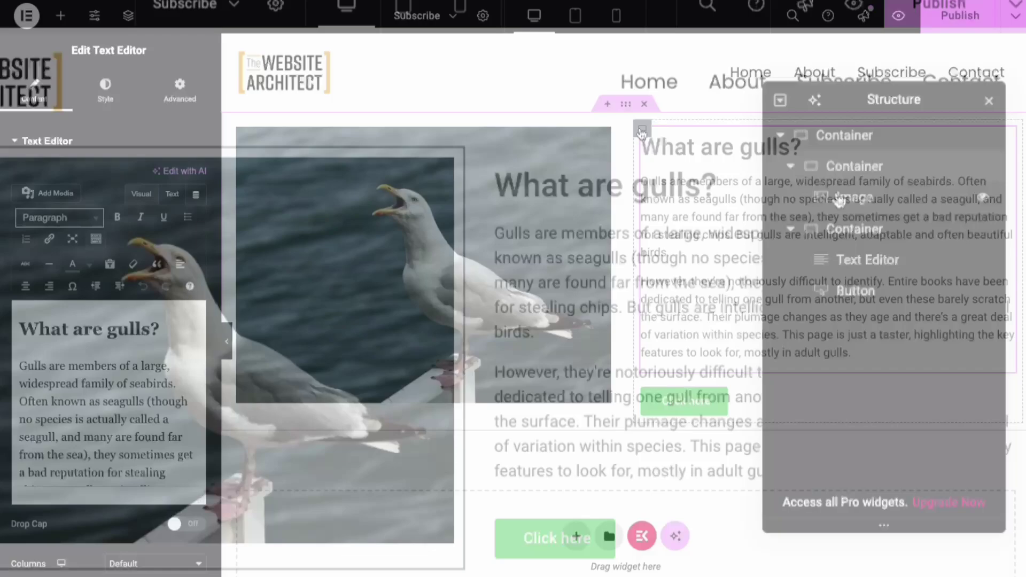
click(496, 163)
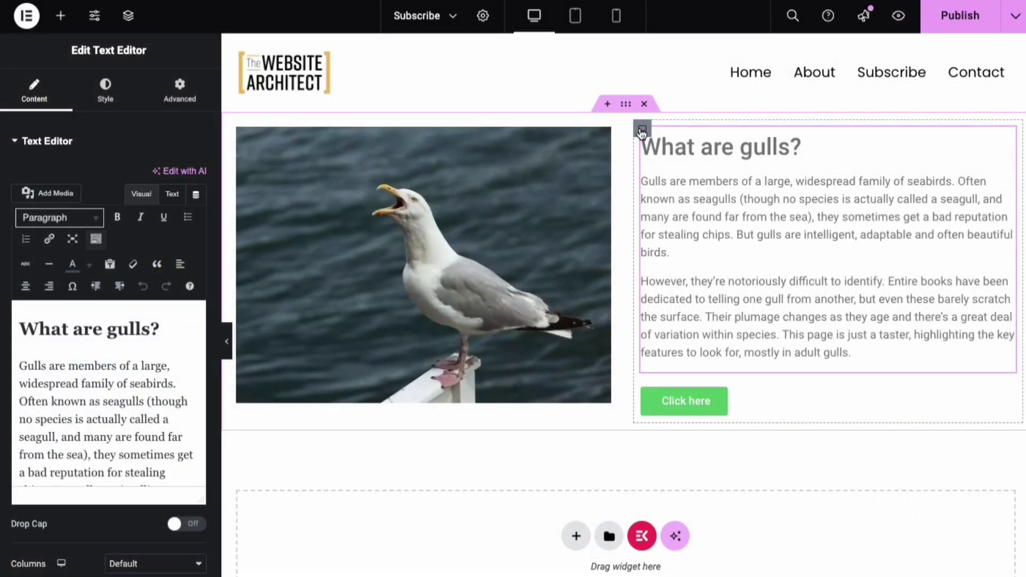
click(642, 131)
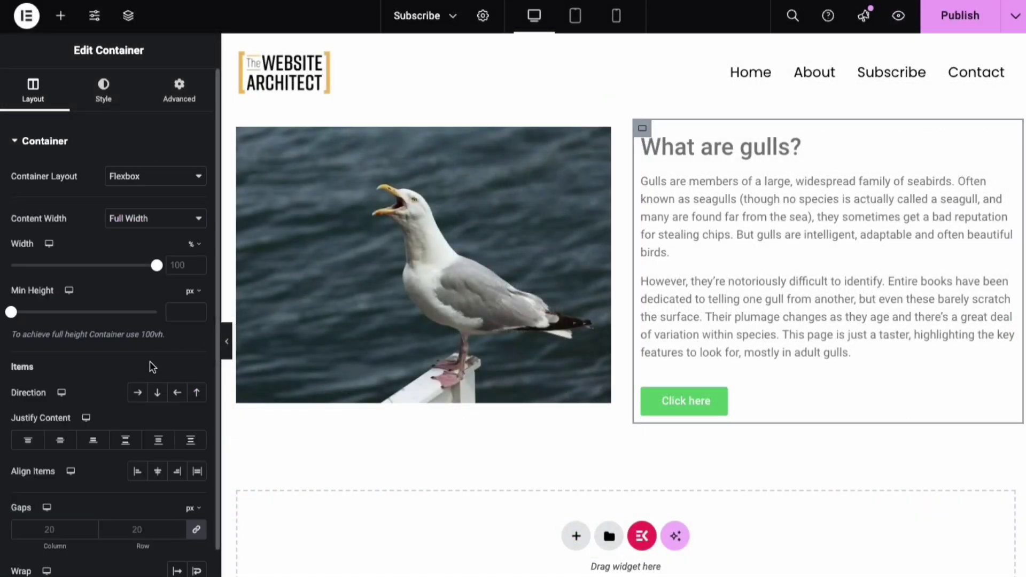
Set the text column to Row so the button sits beside the text, and narrow the image column to 28.5%.
click(137, 393)
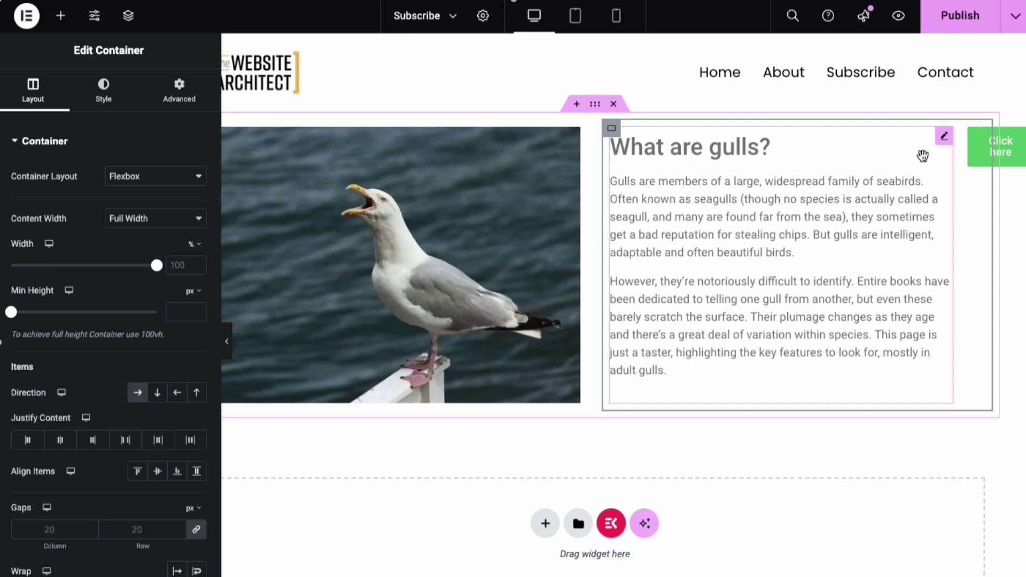
click(625, 220)
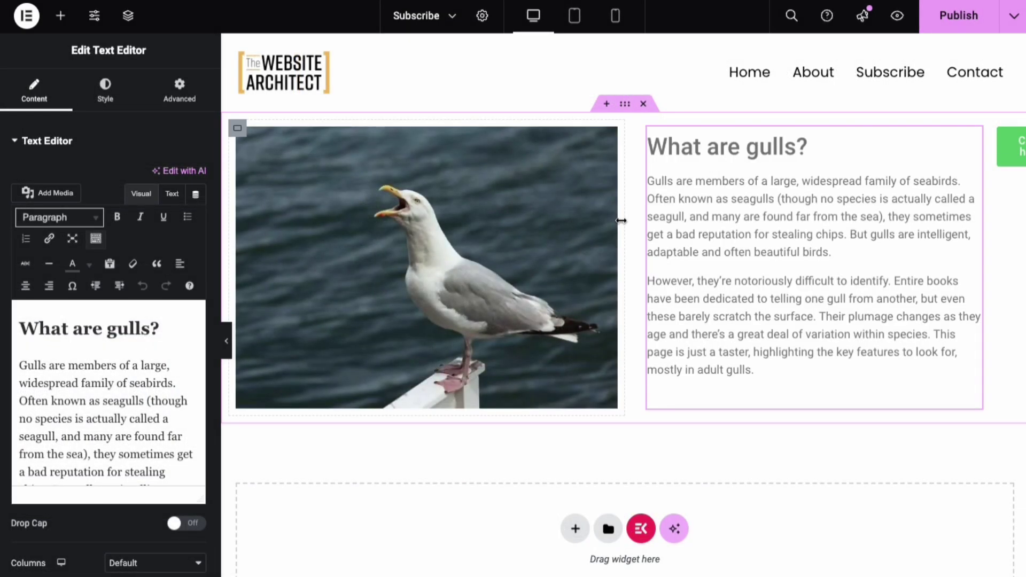
drag(578, 217, 468, 209)
Raise the gull image column's width from 28.5% to 46%.
click(236, 129)
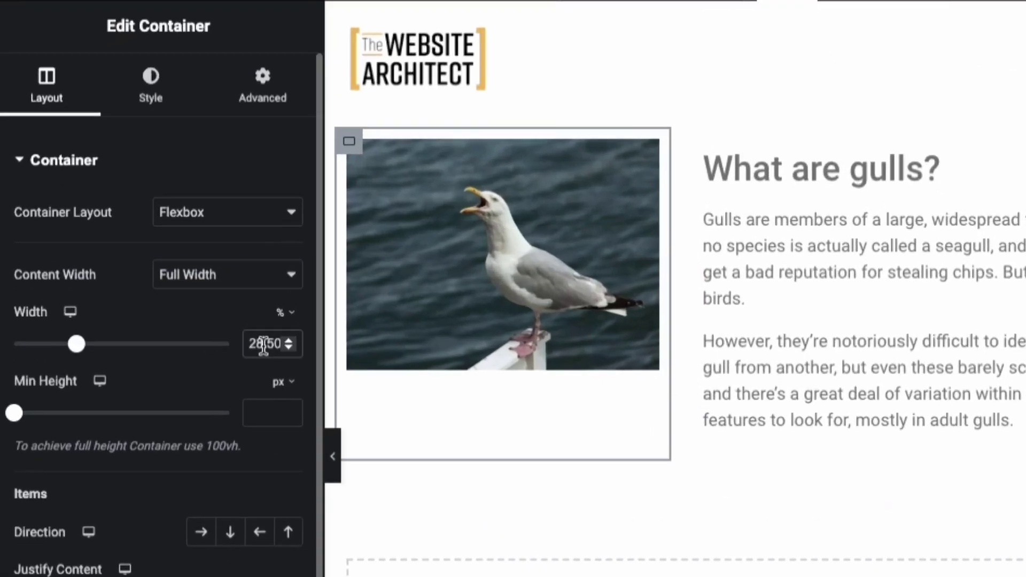
click(263, 343)
key(Up)
key(Up)
key(Up)
key(Up)
key(Up)
key(Up)
key(Up)
key(Up)
key(Up)
key(Up)
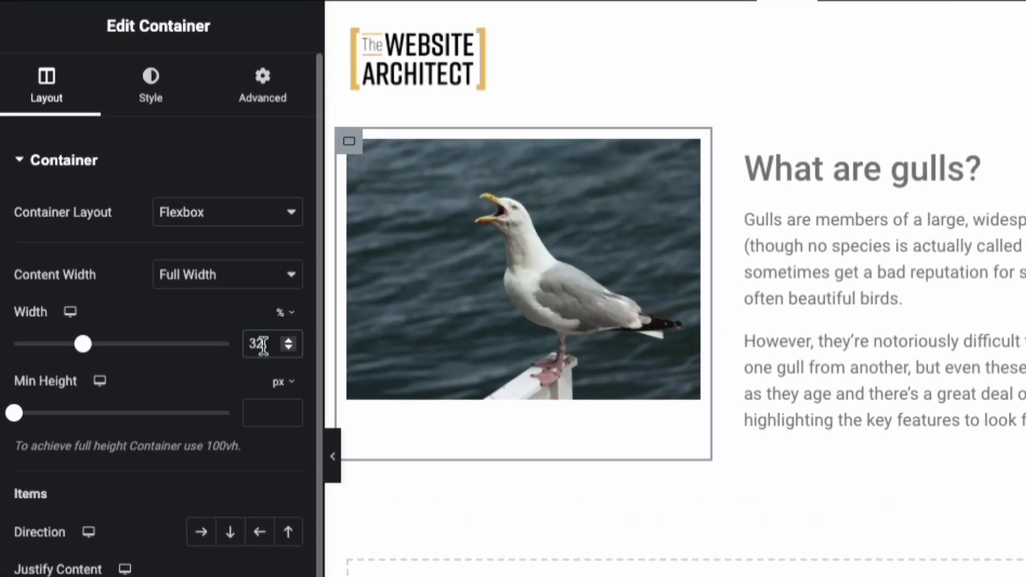
key(Up)
key(Up)
key(Up)
key(Up)
key(Up)
key(Up)
key(Up)
key(Up)
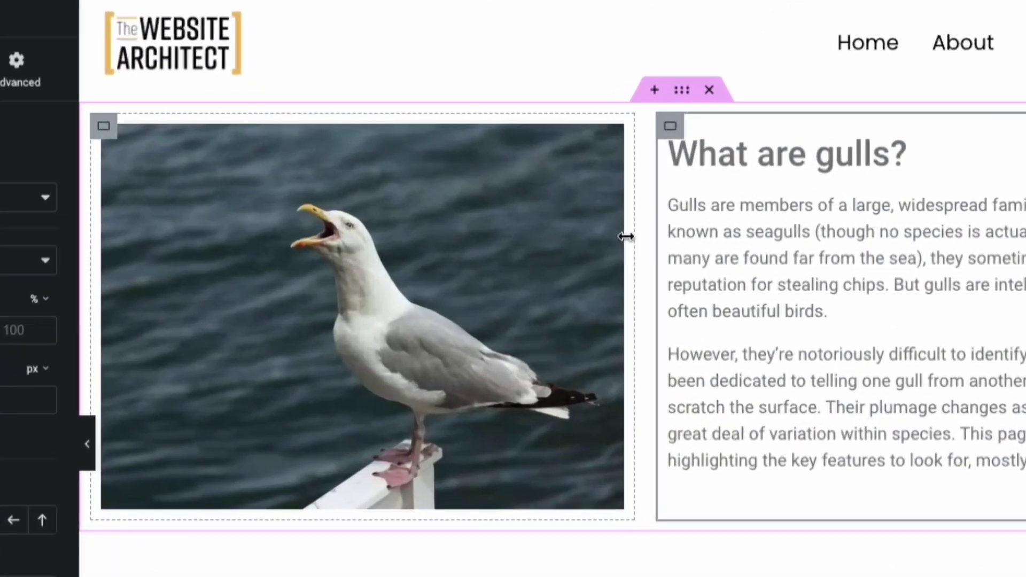
Reset the gull image's Advanced width to Default so it fills its column.
drag(619, 233, 479, 230)
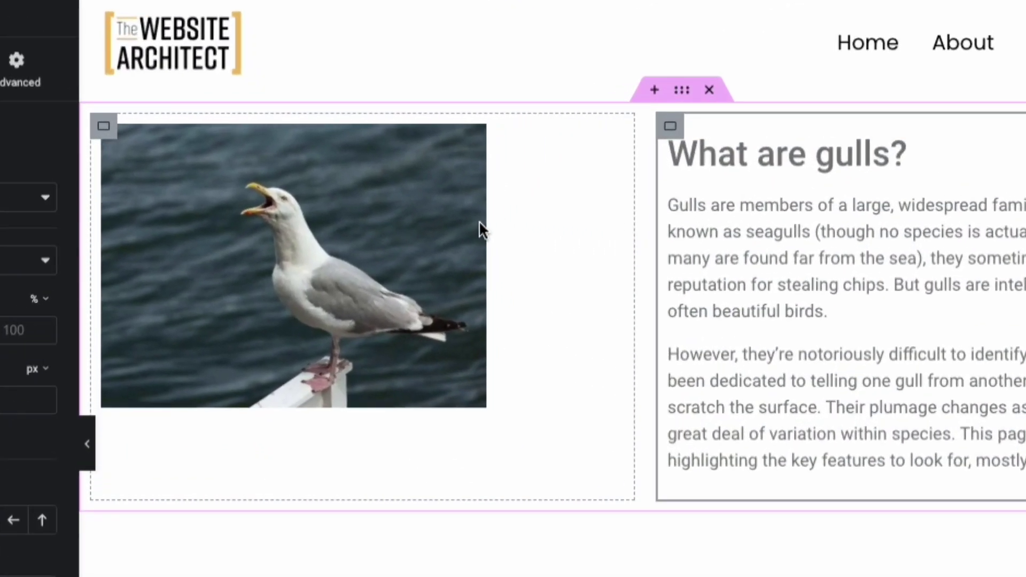
click(473, 140)
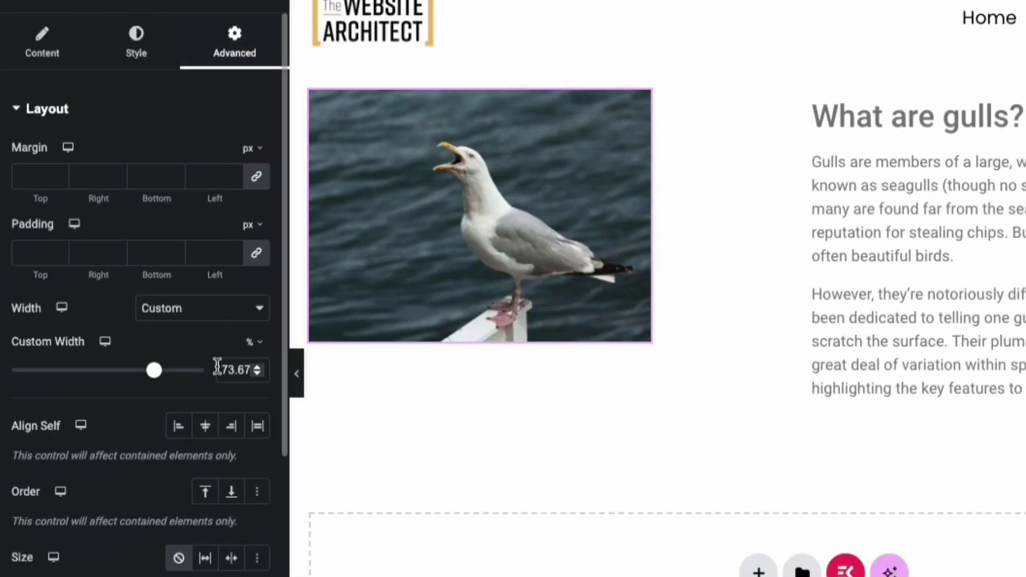
click(177, 307)
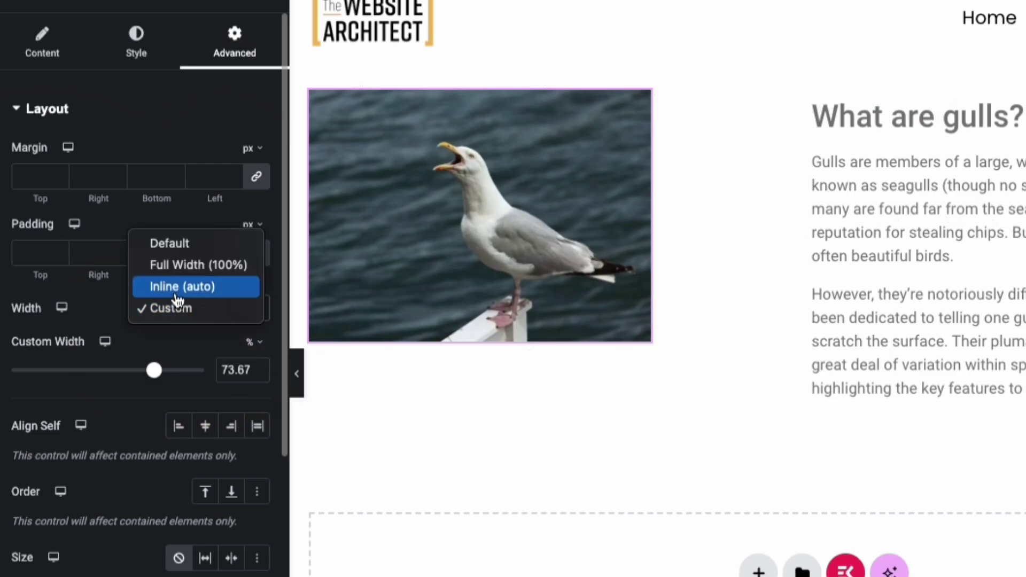
click(166, 241)
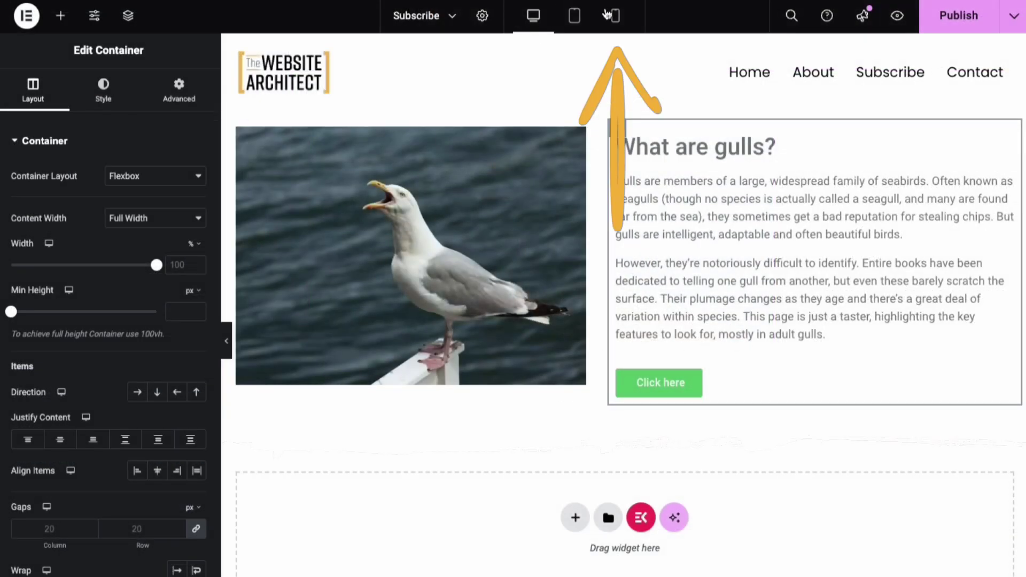
click(611, 15)
click(611, 15)
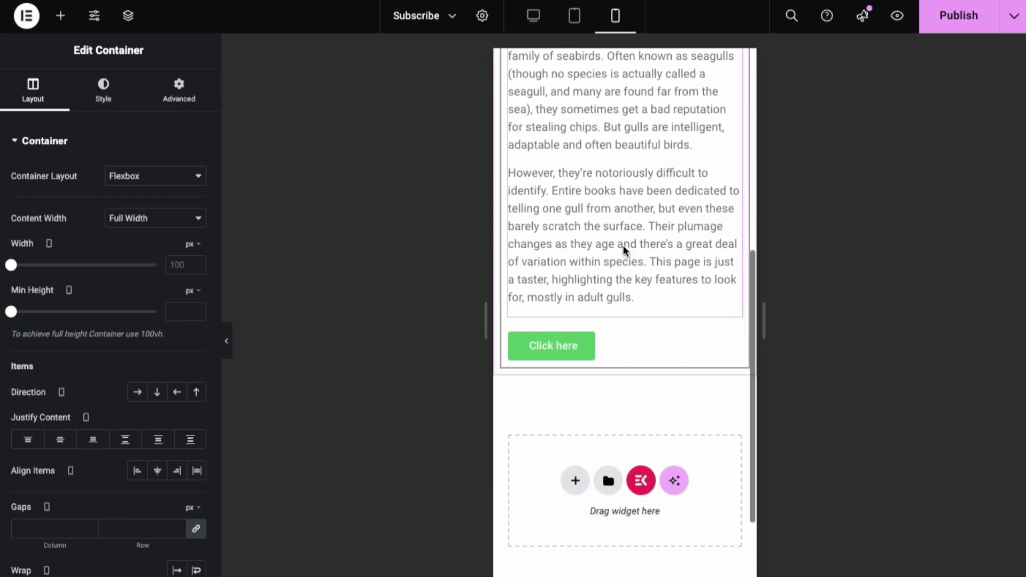
scroll(580, 56, up, 3)
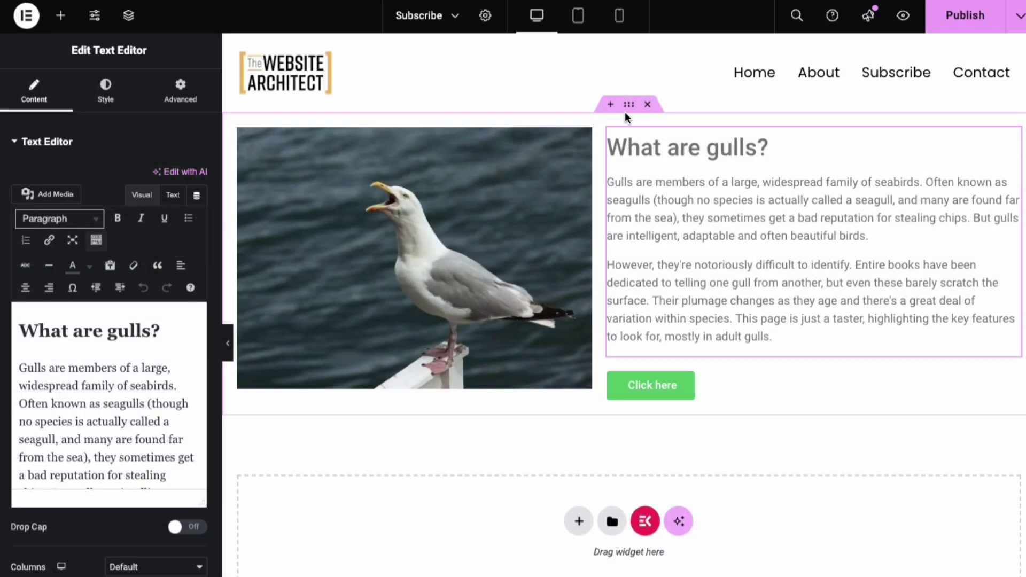
Set a 50 px column gap between the image and text columns and narrow the image column to 40%.
click(629, 105)
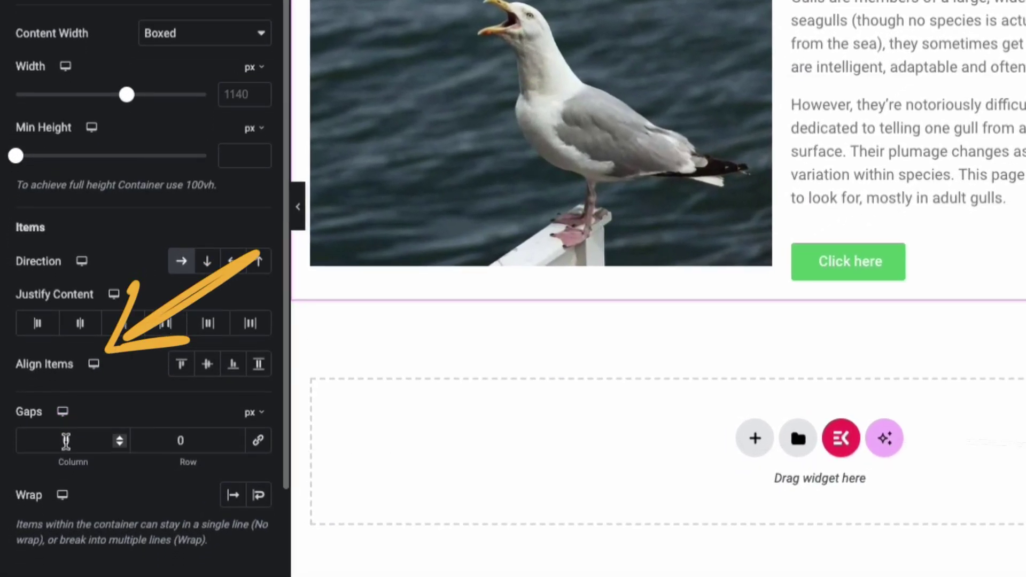
scroll(53, 481, down, 2)
click(39, 532)
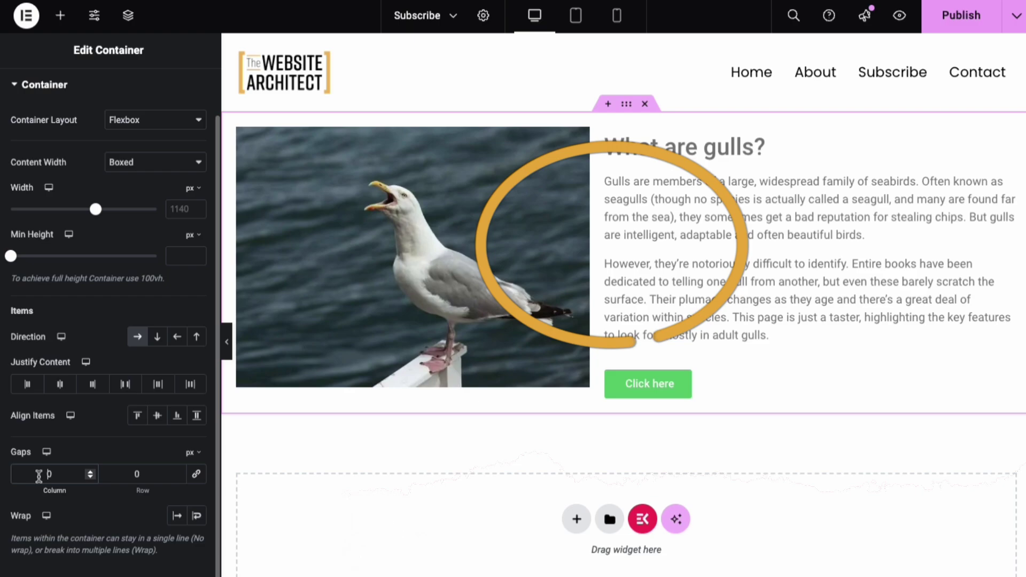
text(5)
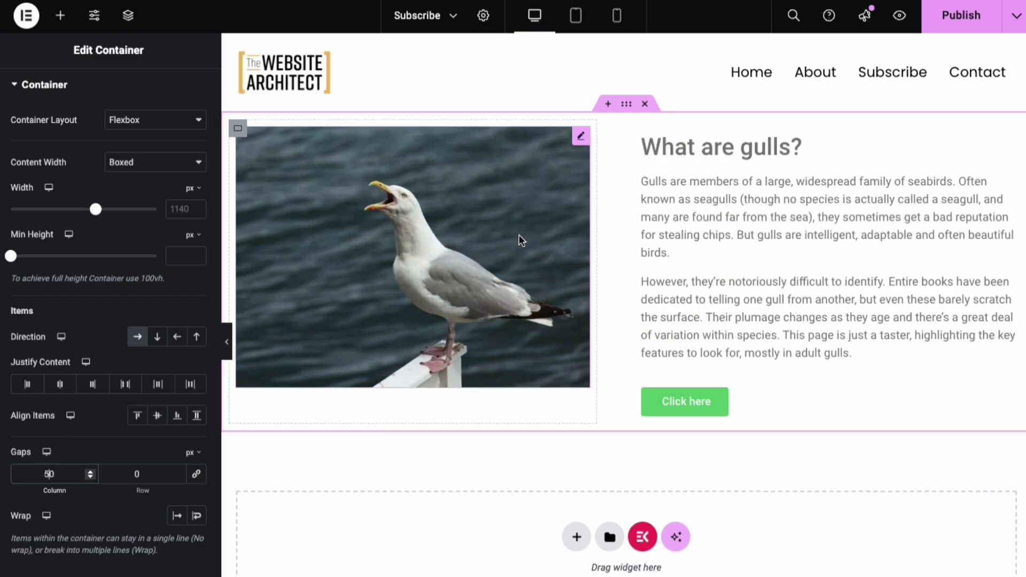
drag(592, 234, 507, 237)
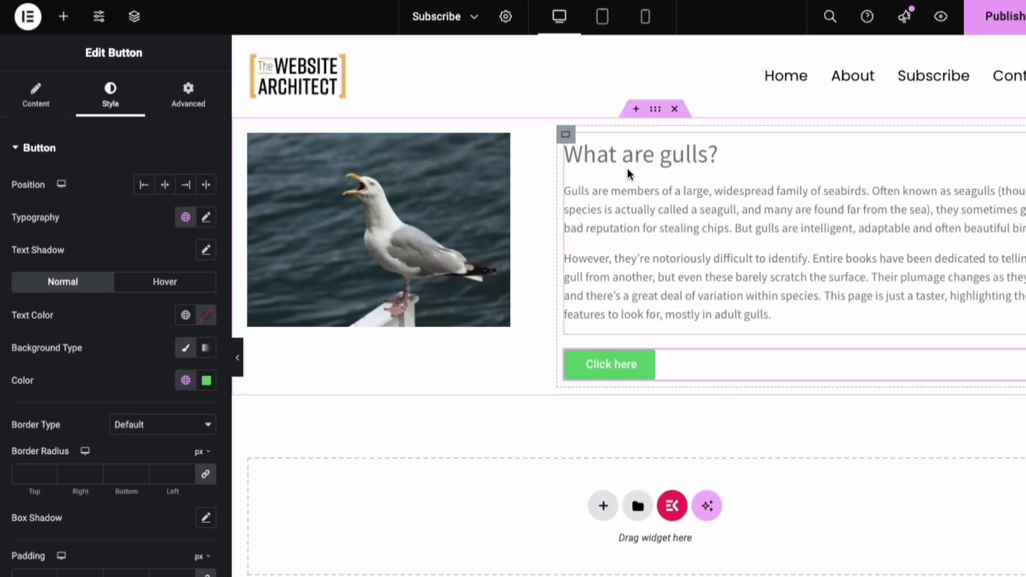
click(628, 168)
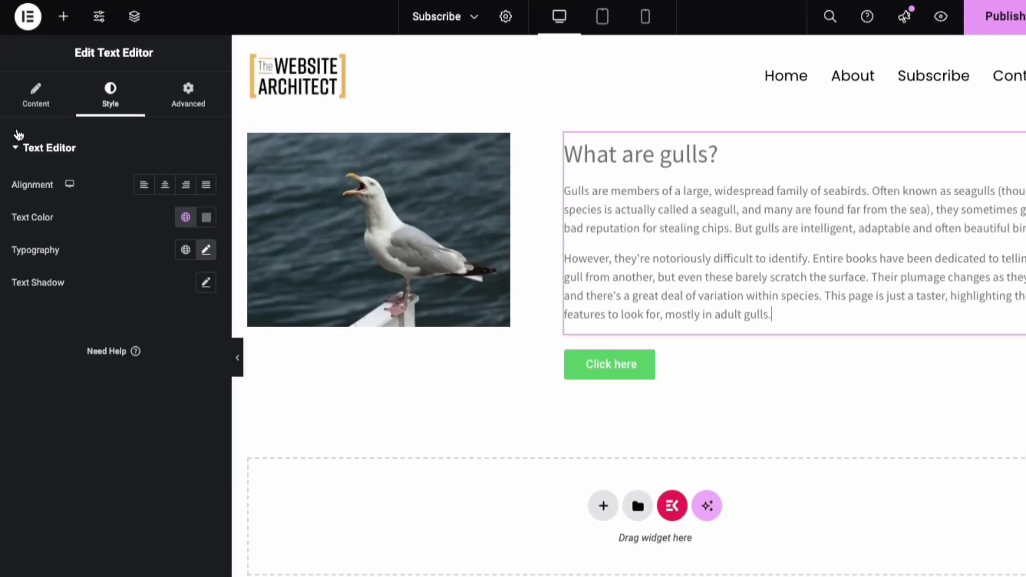
click(205, 250)
click(205, 251)
click(639, 362)
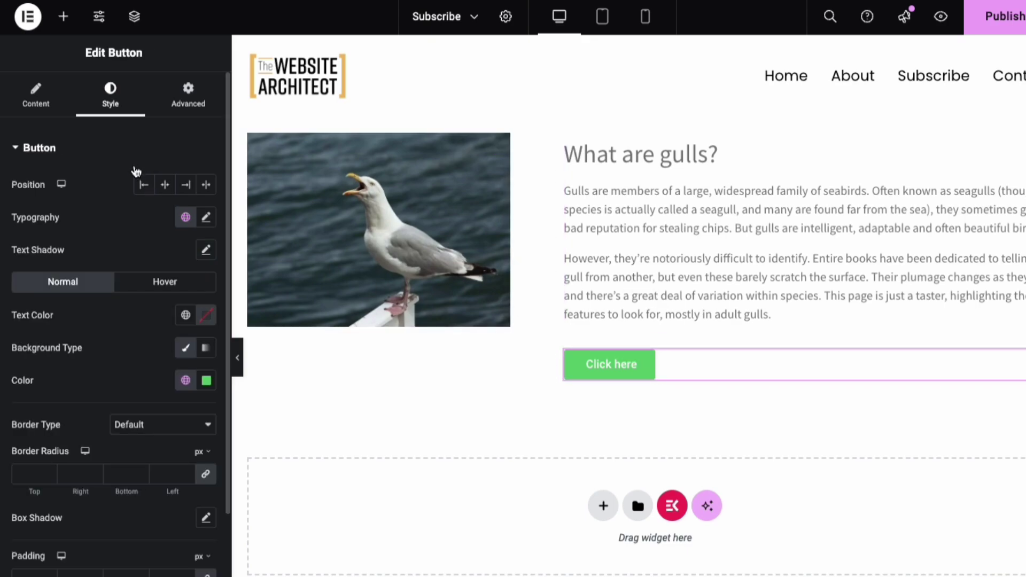
scroll(119, 168, down, 2)
click(357, 226)
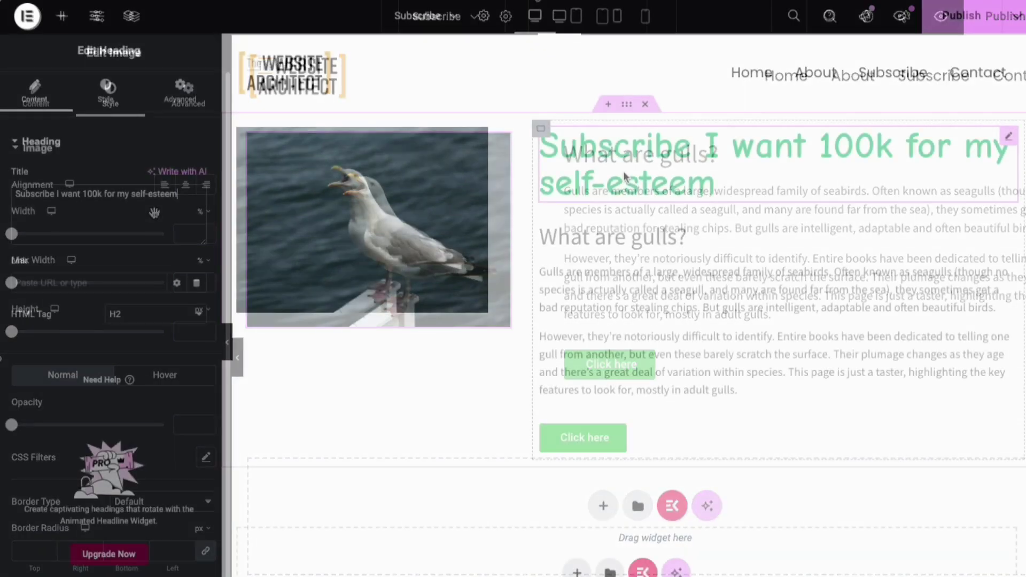
Duplicate the heading and insert a new 'Add Your Heading Text Here' Heading widget above 'What are gulls?'.
right_click(623, 171)
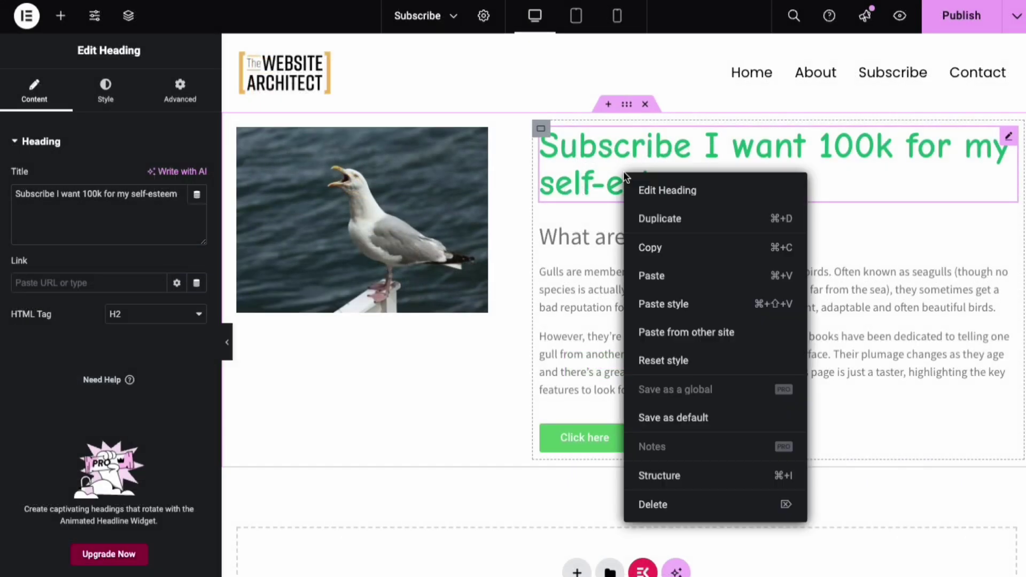
click(645, 218)
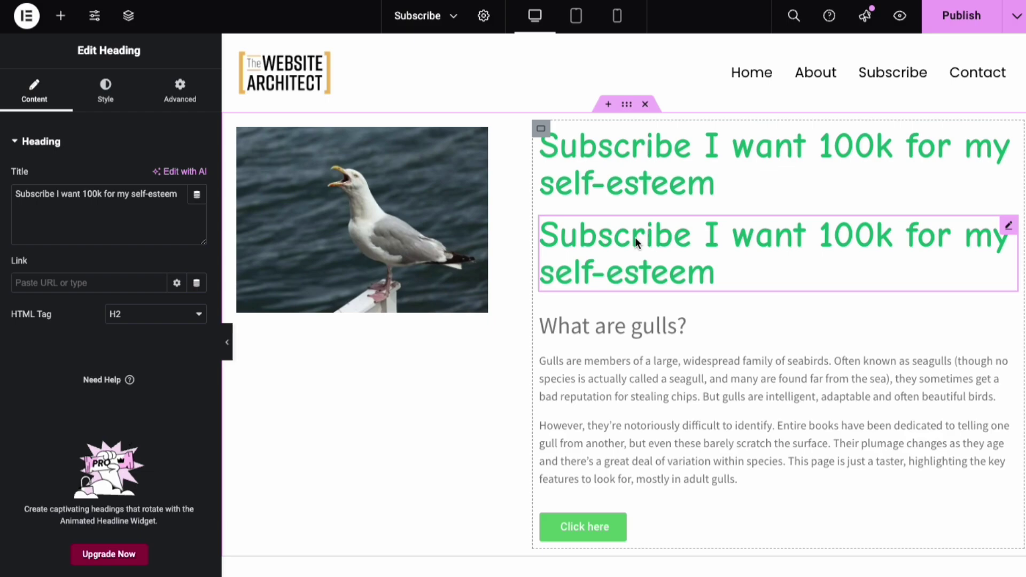
click(61, 15)
drag(55, 396, 681, 223)
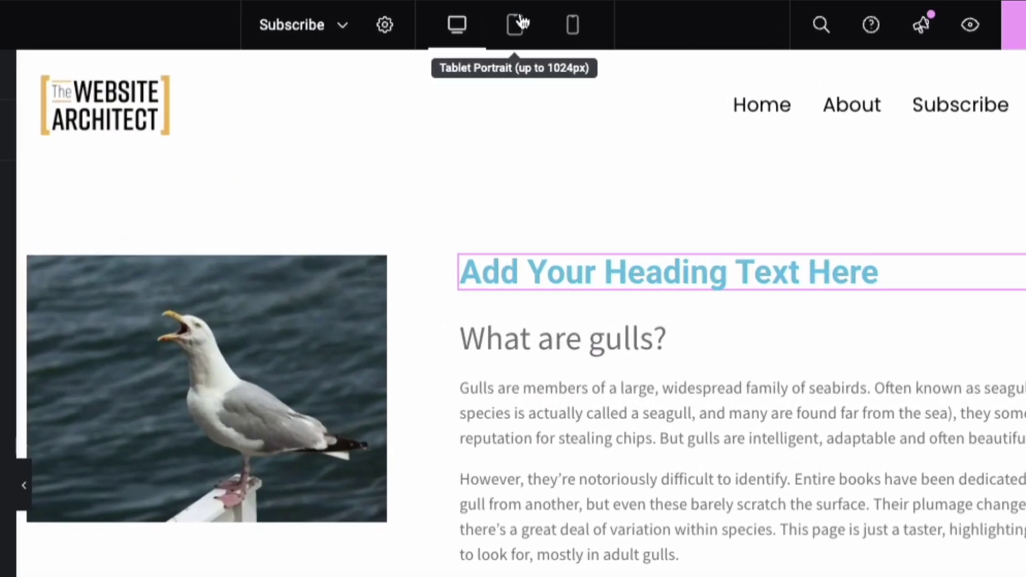
Enlarge the new heading's typography size in the mobile view.
click(521, 22)
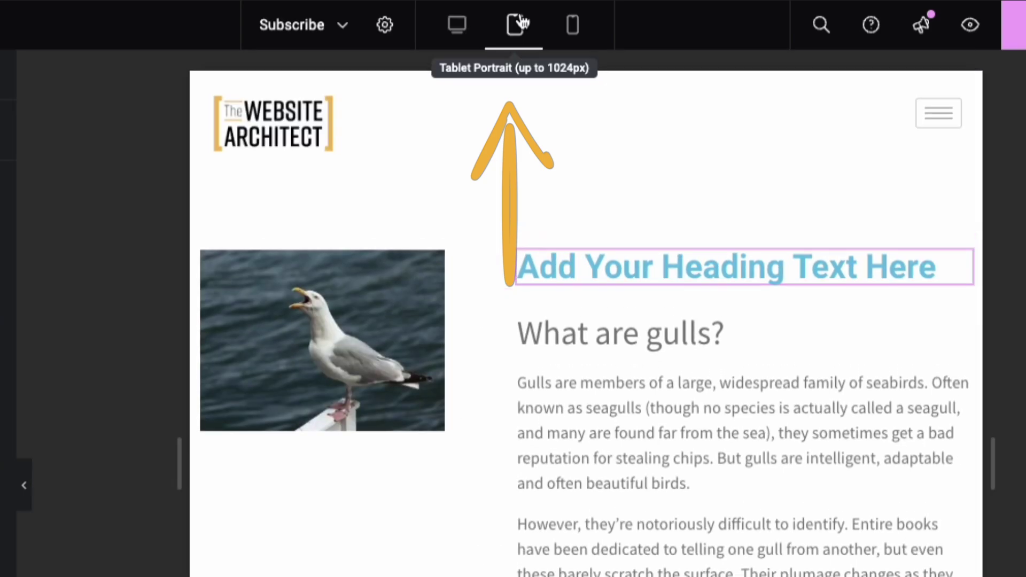
click(571, 22)
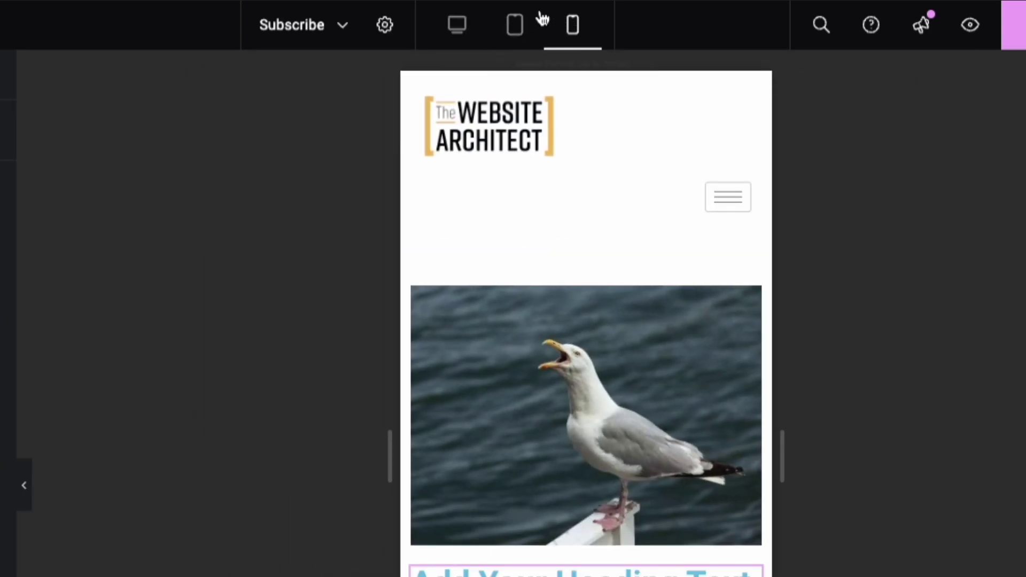
click(468, 21)
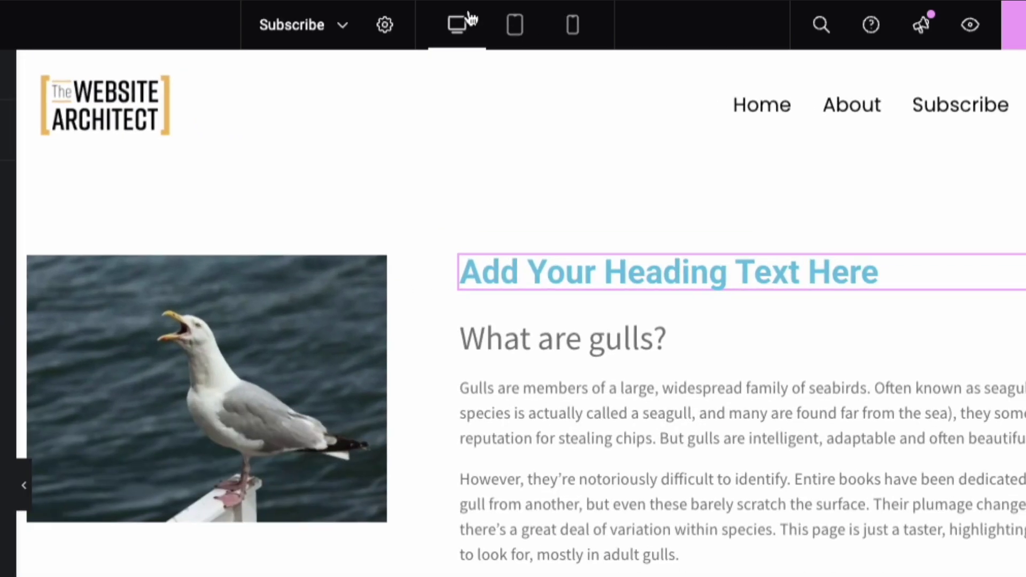
click(573, 23)
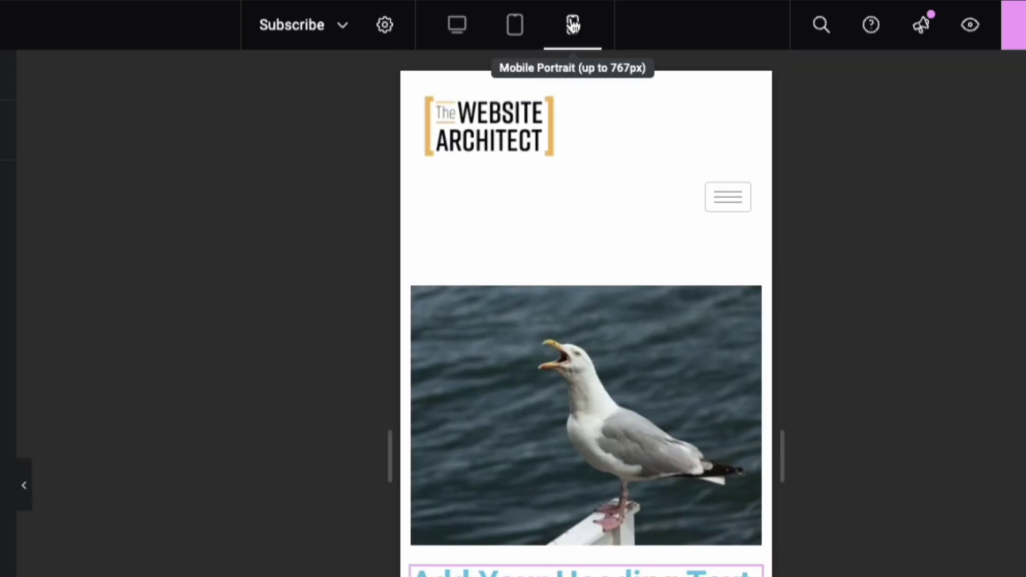
click(199, 239)
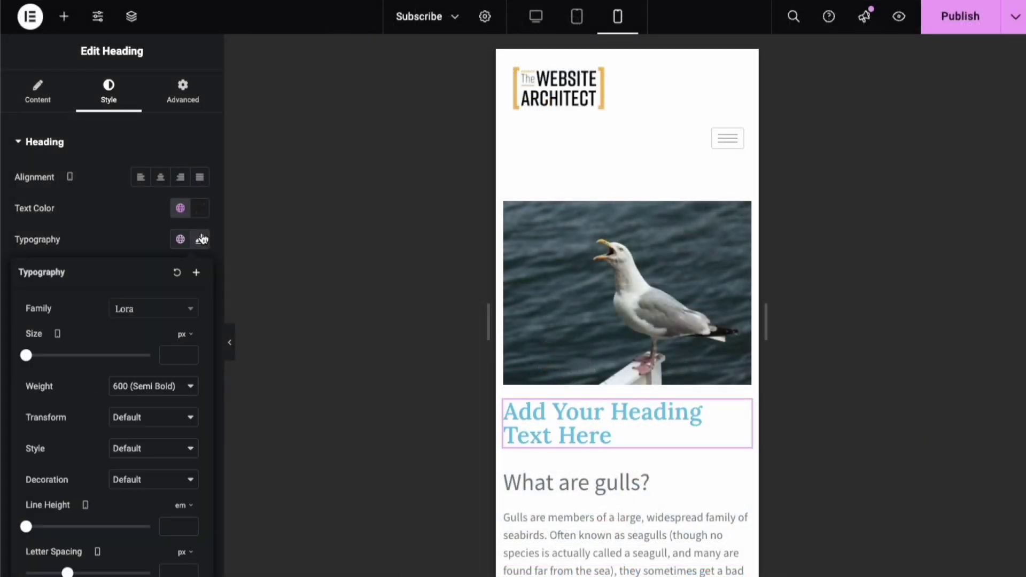
drag(26, 355, 65, 356)
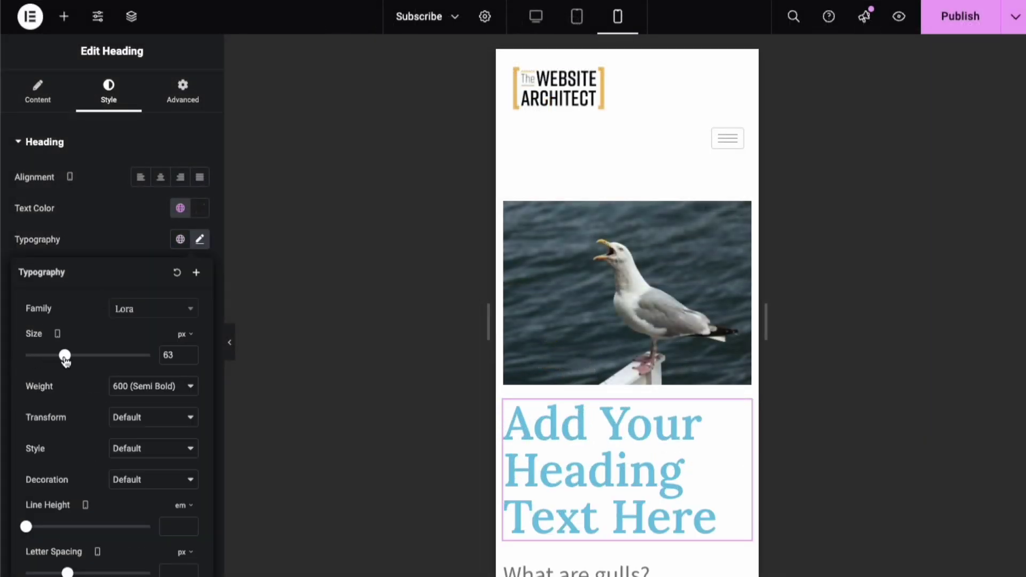
Enlarge the heading to 83 px for tablet, then check the tablet and mobile previews.
click(536, 18)
click(199, 238)
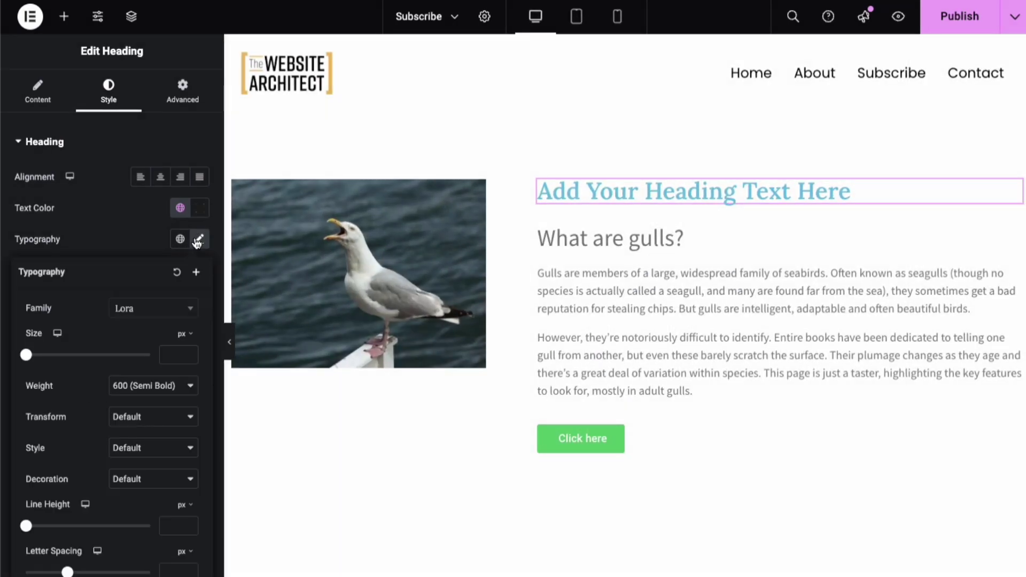
drag(26, 356, 77, 355)
click(576, 16)
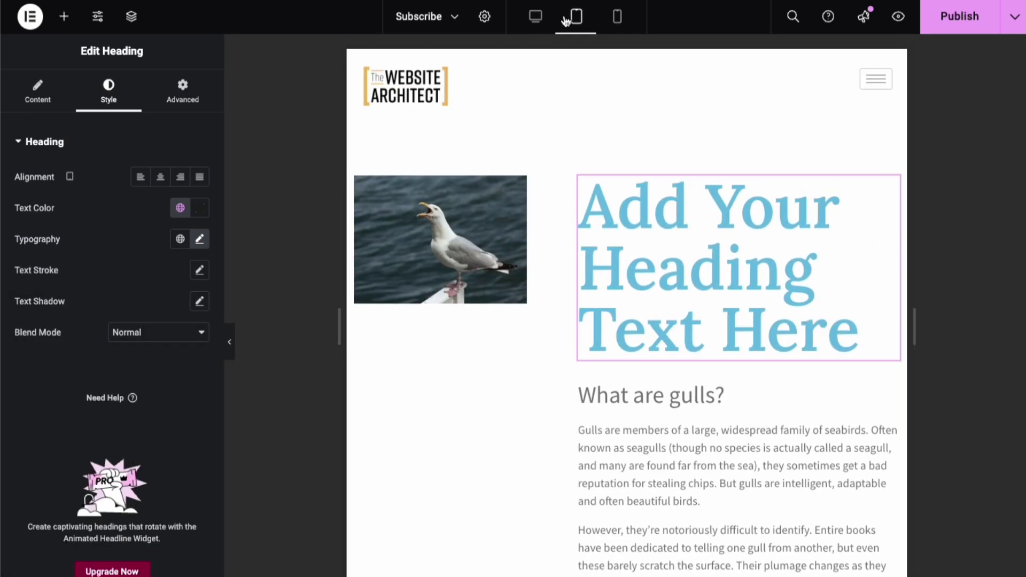
click(616, 18)
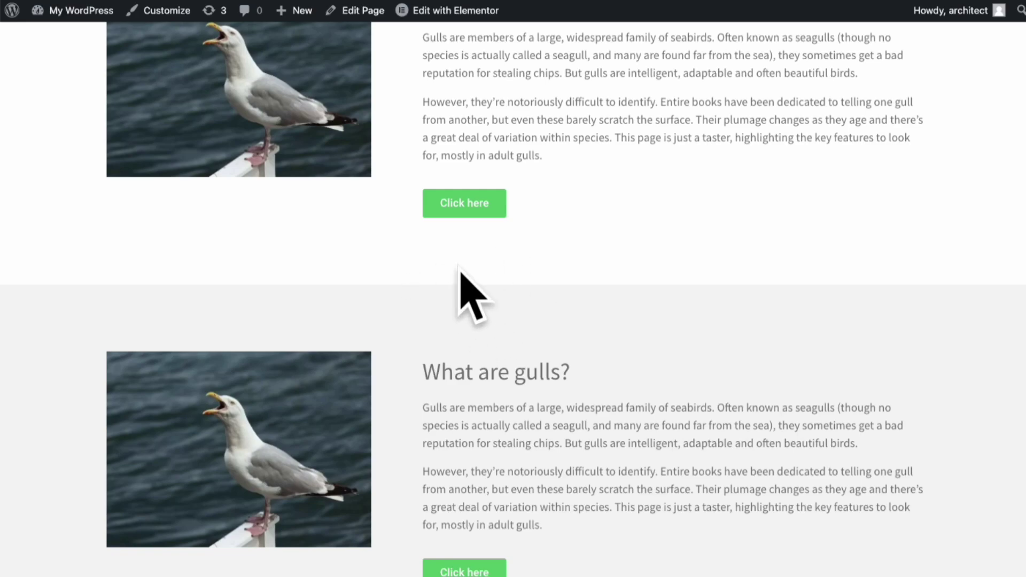
Set the gull section's top and bottom padding to 60 px on tablet and 40 px on mobile.
scroll(507, 283, up, 1)
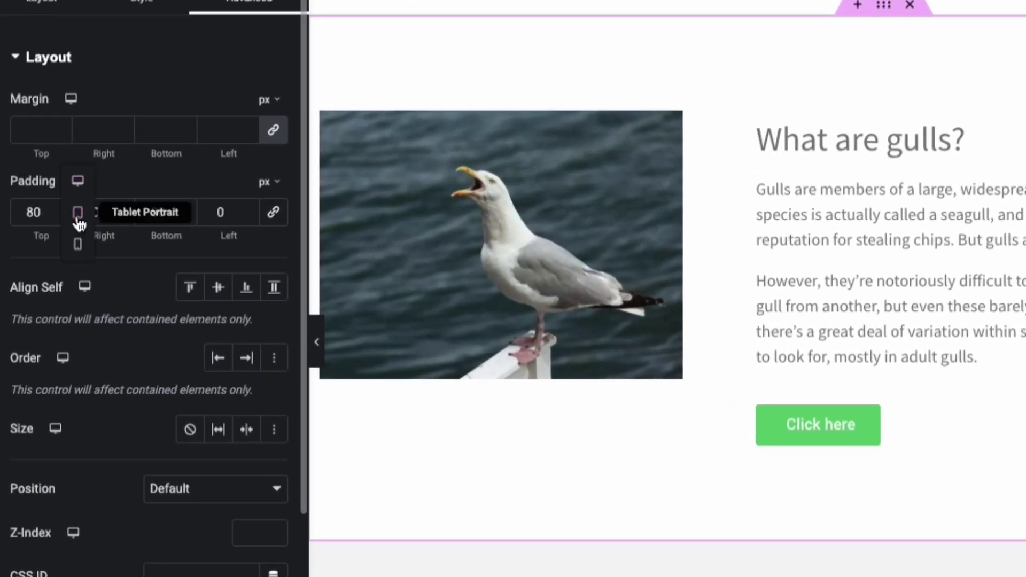
click(78, 217)
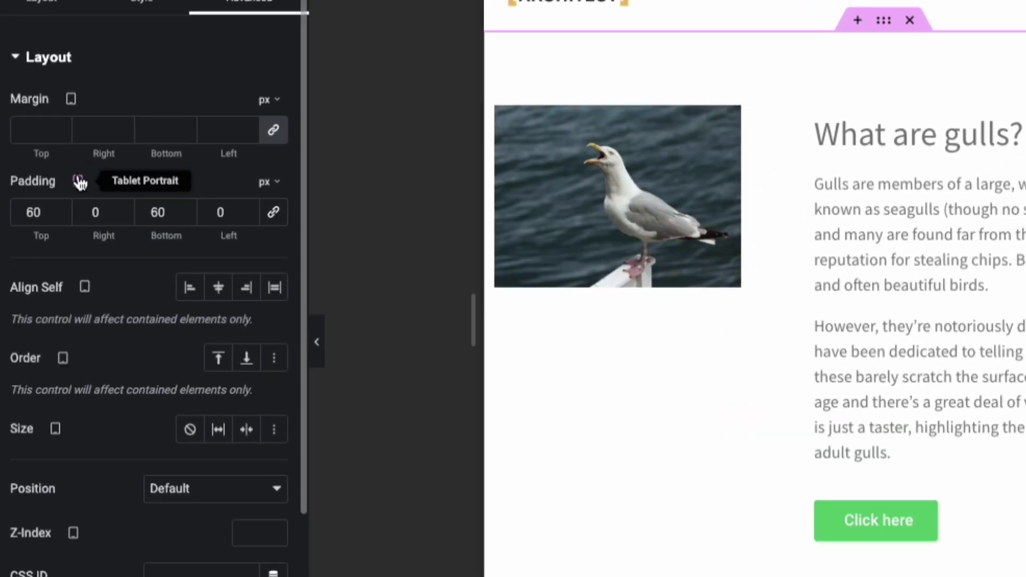
mouse_move(79, 183)
click(80, 242)
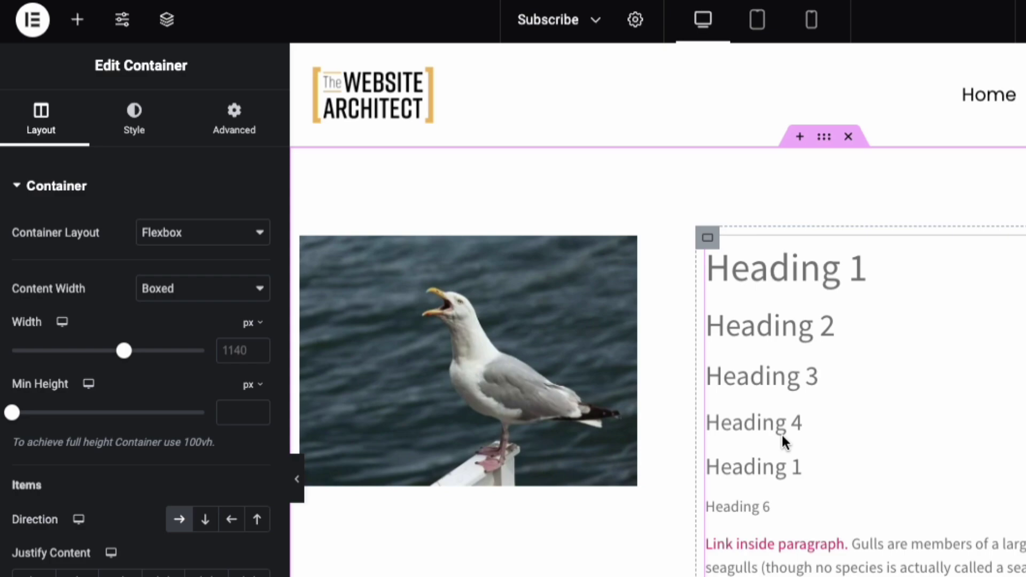
In Site Settings typography, set body text to Poppins at 16 px.
click(114, 19)
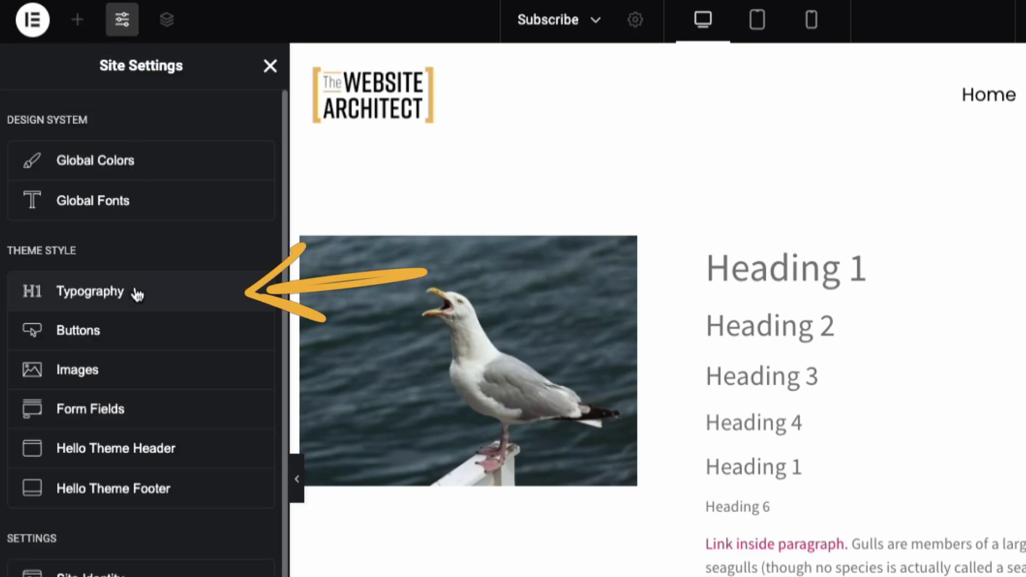
click(137, 294)
scroll(134, 285, down, 2)
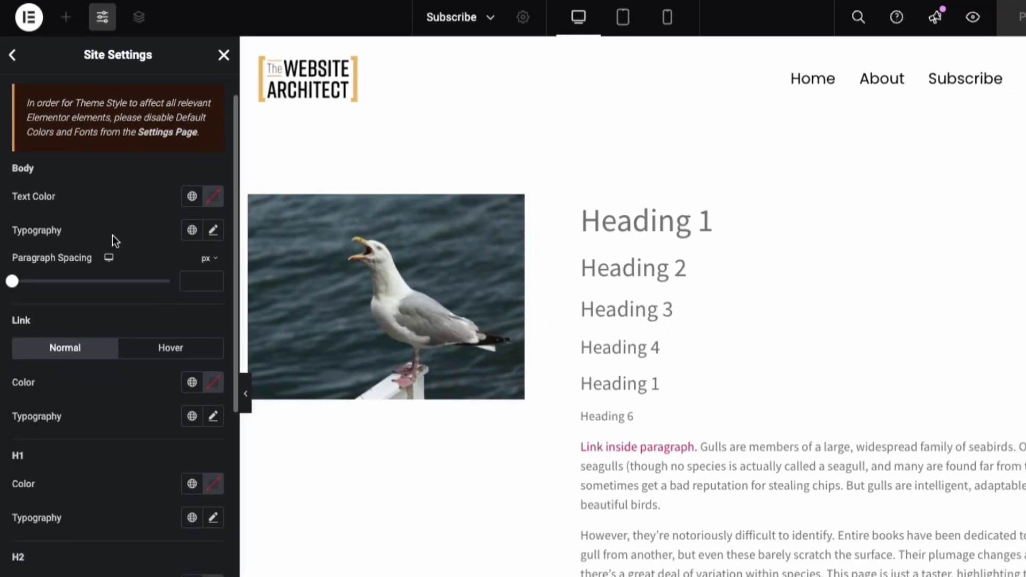
scroll(105, 222, down, 1)
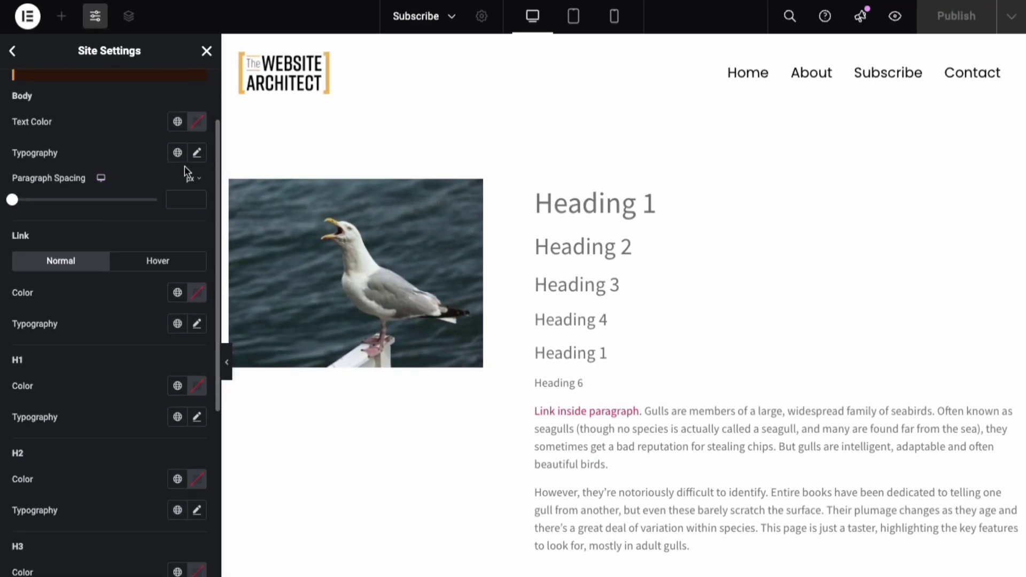
click(197, 154)
click(133, 221)
text(popp)
click(130, 281)
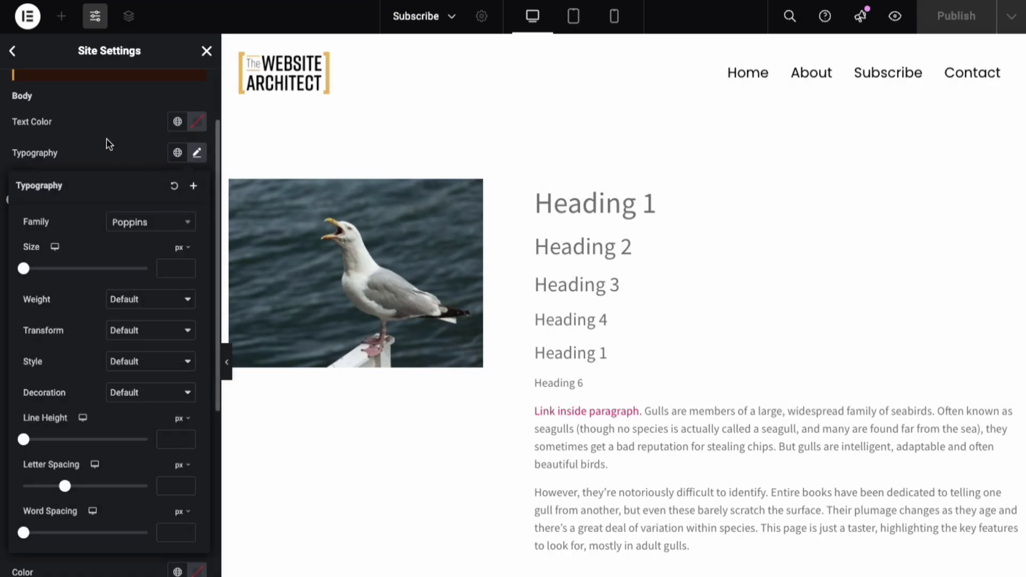
click(182, 268)
text(16)
click(146, 154)
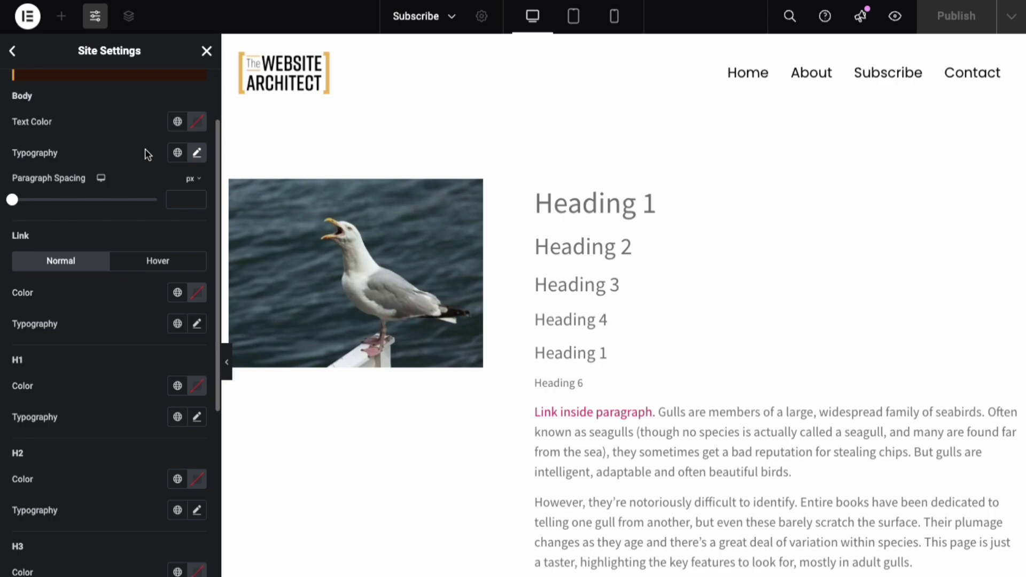
Set H1 to Poppins in black and H2 to Poppins.
scroll(182, 289, down, 2)
click(197, 327)
click(138, 397)
text(popp)
click(129, 458)
click(196, 297)
drag(123, 444, 91, 452)
click(196, 421)
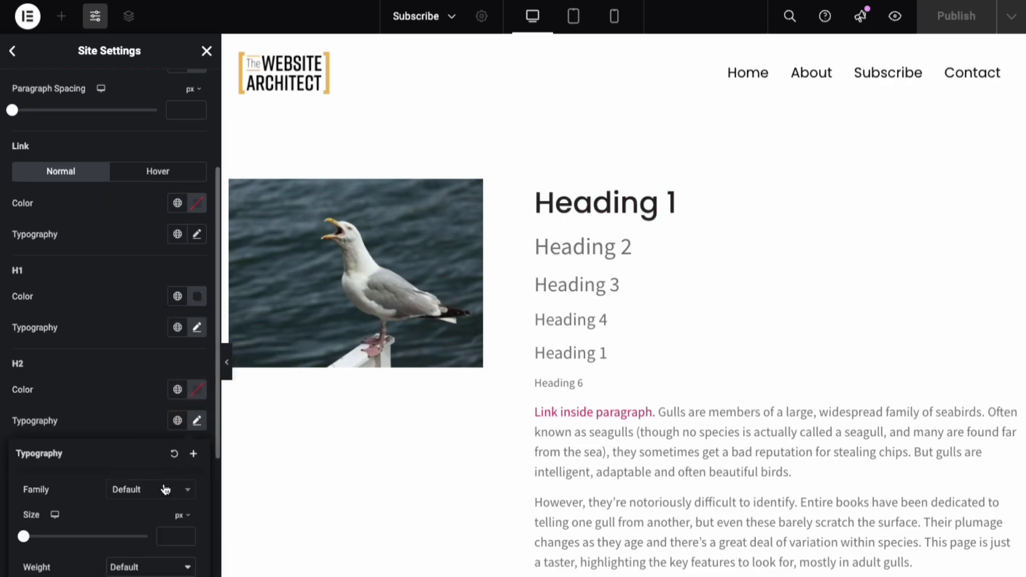
click(162, 490)
text(popp)
click(128, 550)
Set the H3 and H4 font family to Poppins.
scroll(140, 419, down, 3)
click(197, 360)
click(153, 429)
text(popp)
click(129, 489)
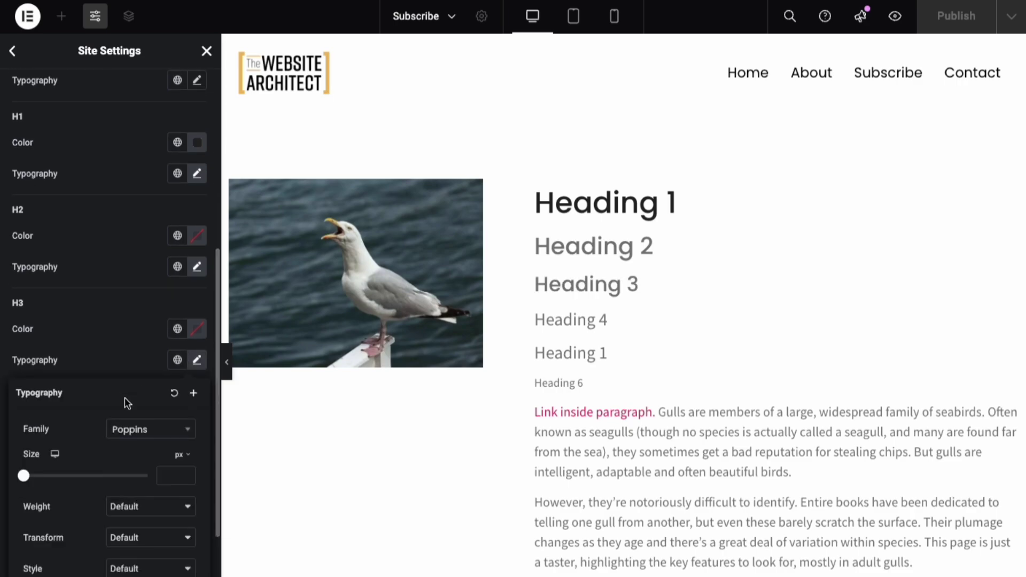
scroll(124, 386, down, 2)
click(197, 362)
click(141, 431)
text(popp)
click(128, 490)
Set the H5 and H6 font family to Poppins.
scroll(139, 454, down, 1)
click(197, 410)
click(139, 479)
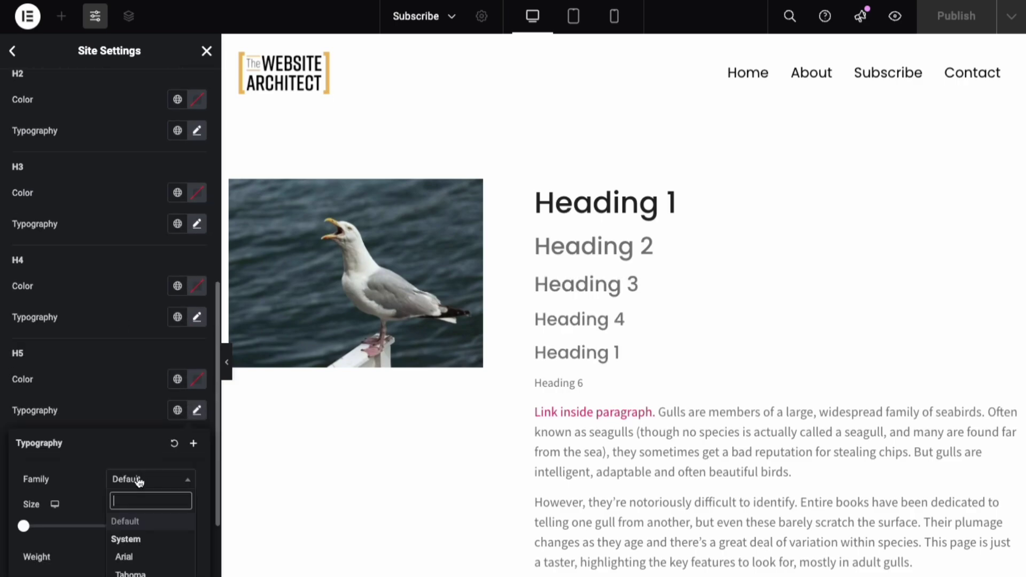
text(popp)
click(129, 538)
click(197, 504)
click(150, 571)
text(popp)
click(129, 552)
Give headings H2 through H6 the dark text colour.
click(197, 474)
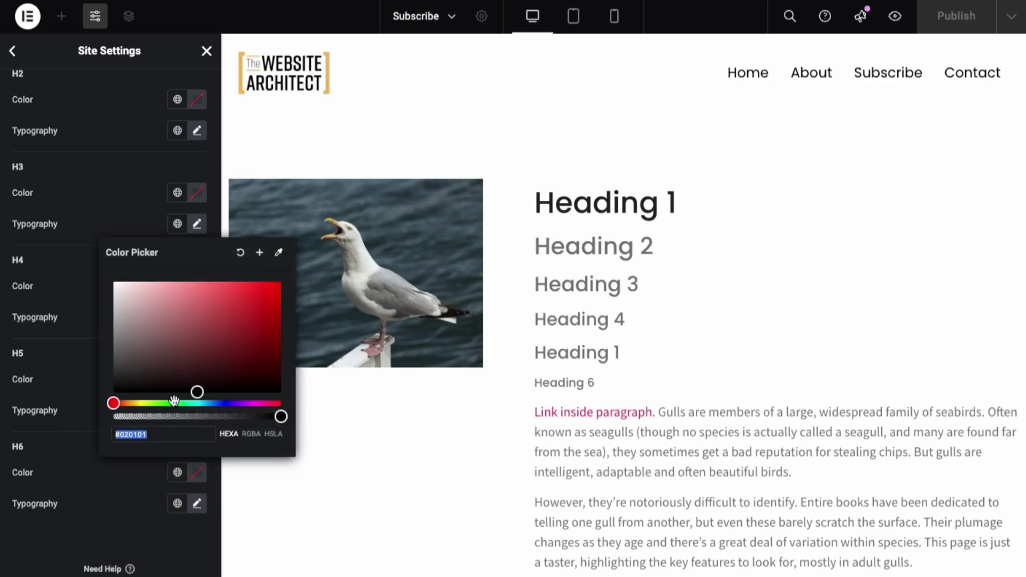
click(197, 379)
click(197, 286)
click(197, 192)
click(196, 100)
click(657, 447)
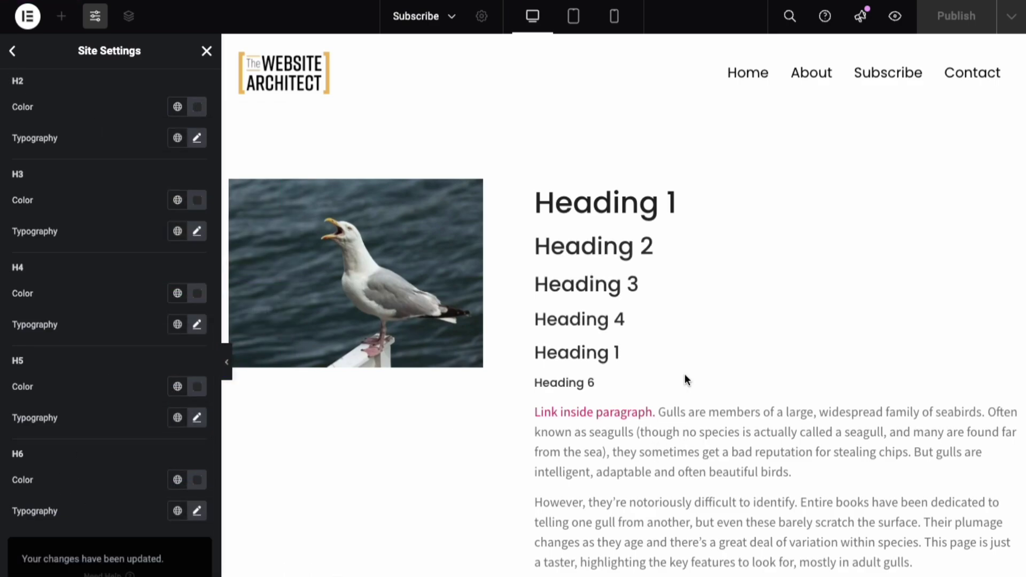
Make H1 and H2 bold with font weight 700.
scroll(87, 188, up, 3)
click(196, 305)
click(151, 452)
click(114, 399)
click(197, 212)
click(151, 358)
click(138, 310)
click(613, 380)
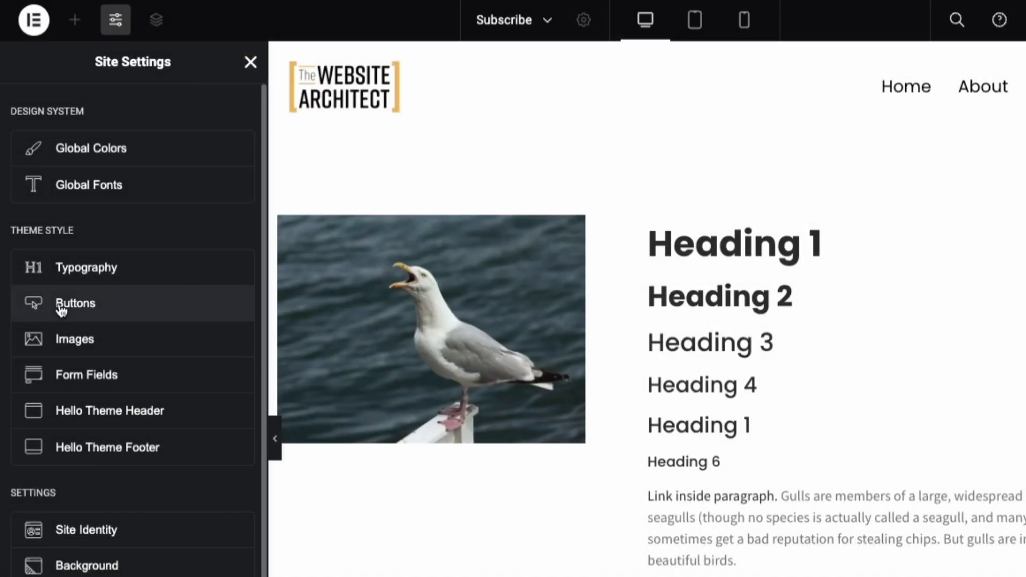
Set the site-wide button style to #FFFFFF text on a red background colour.
click(61, 310)
scroll(137, 342, down, 1)
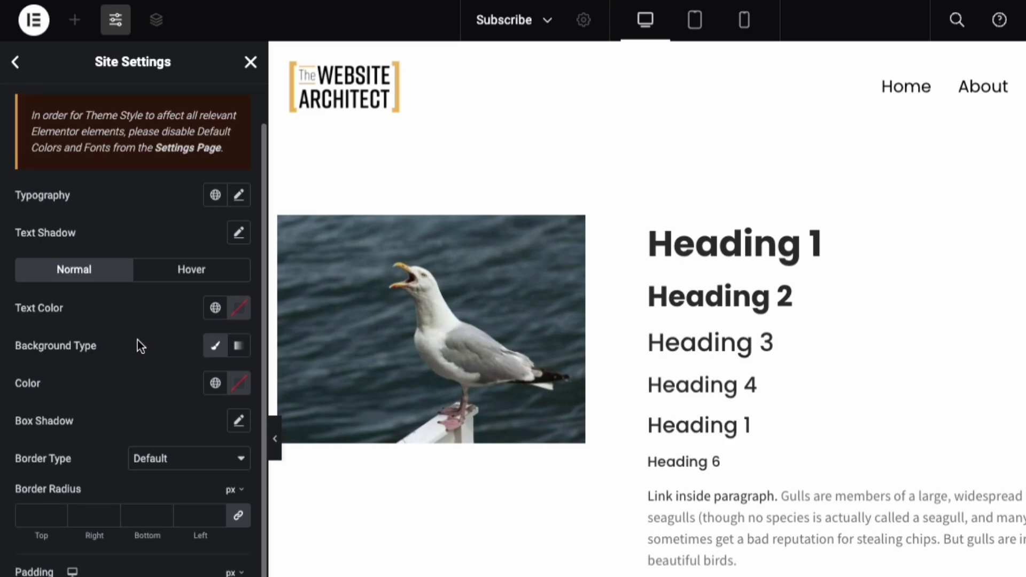
click(238, 319)
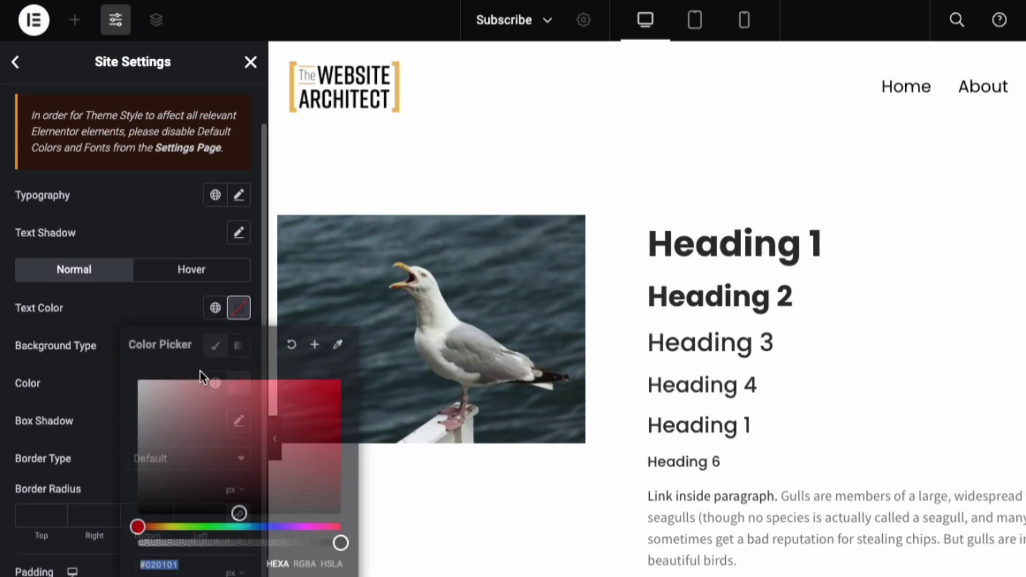
click(68, 302)
click(239, 383)
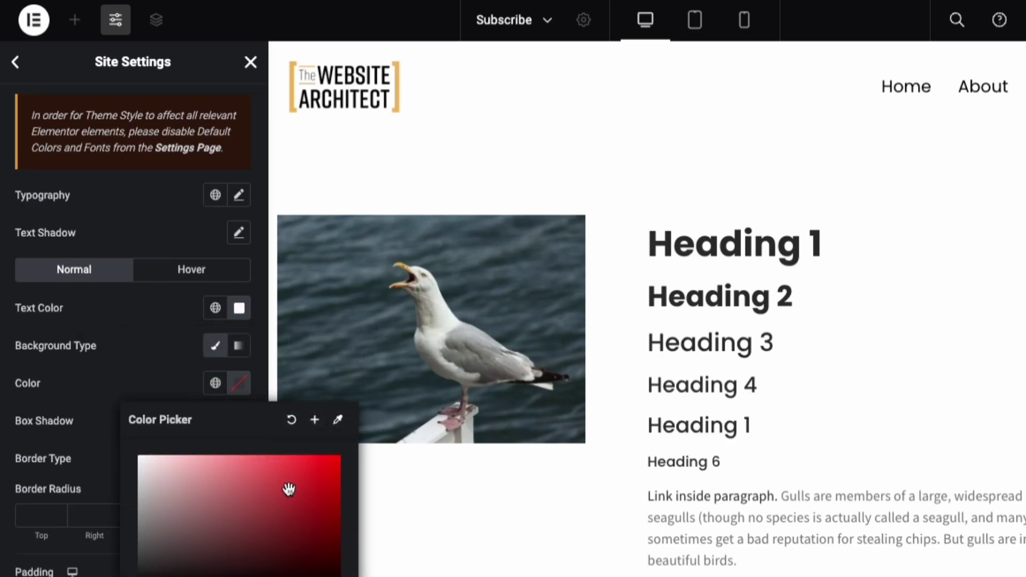
drag(288, 488, 316, 471)
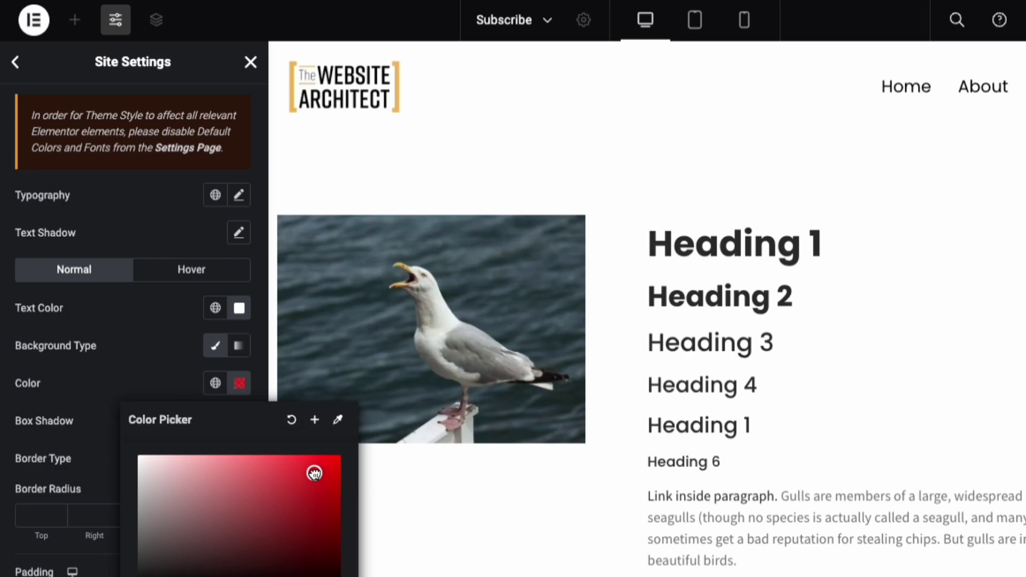
click(145, 342)
In Site Settings > Global Colors, add a first custom colour, red #EC0E0E.
scroll(141, 335, up, 1)
click(75, 19)
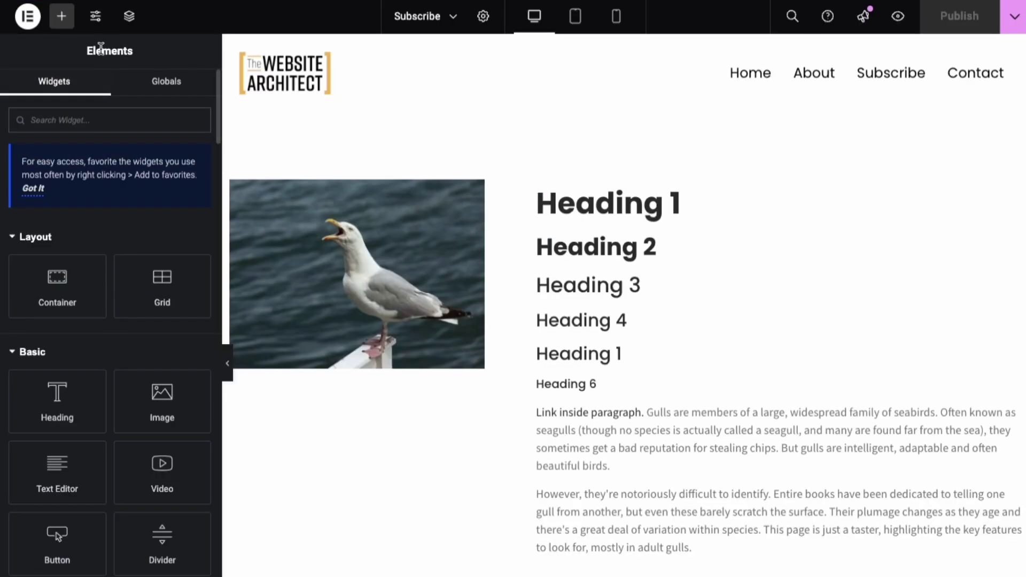
click(95, 16)
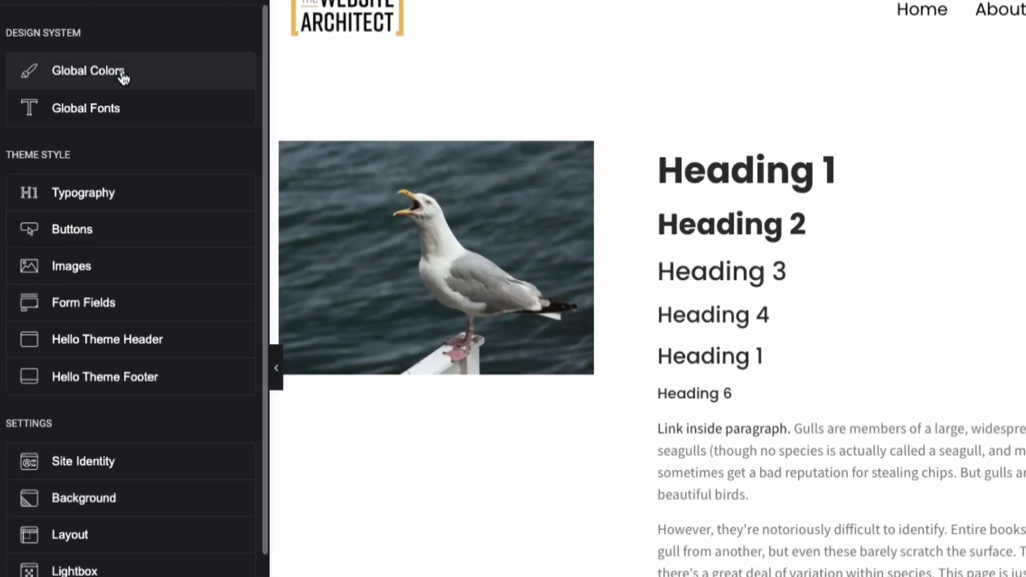
click(123, 77)
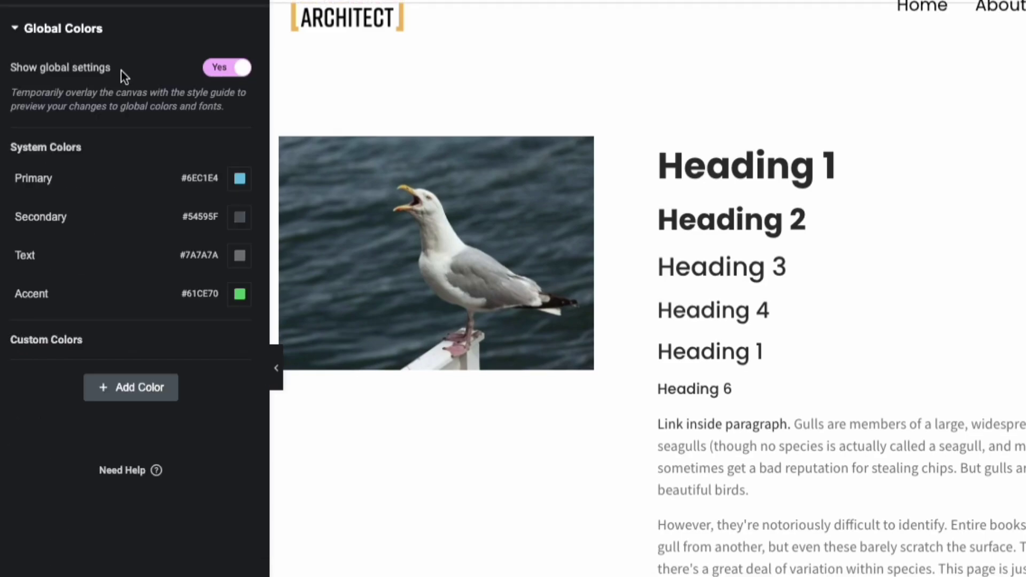
click(114, 386)
click(239, 371)
click(330, 454)
click(122, 433)
Add a second custom global colour, blue #1654DE.
click(123, 431)
click(239, 411)
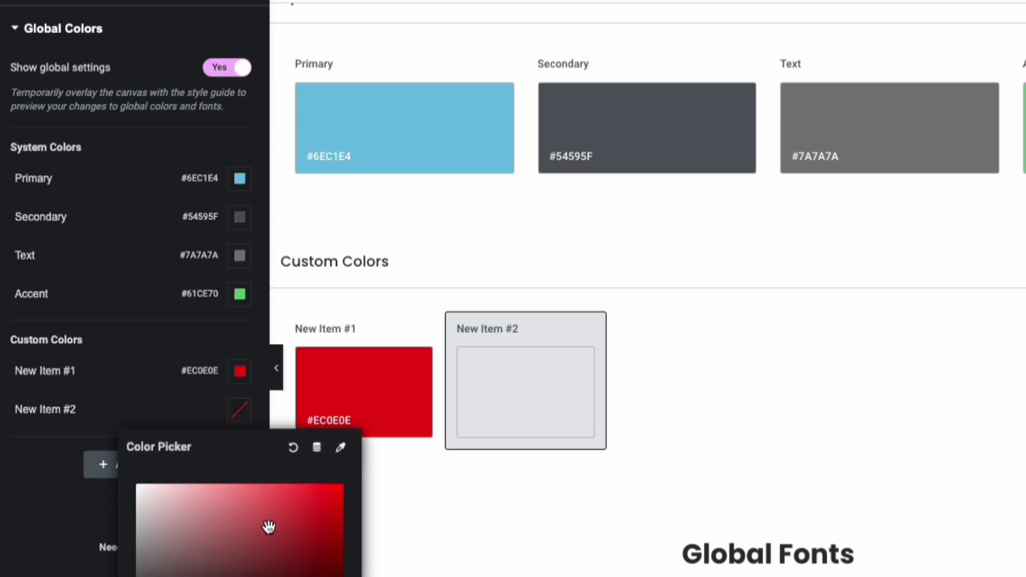
click(267, 528)
click(322, 501)
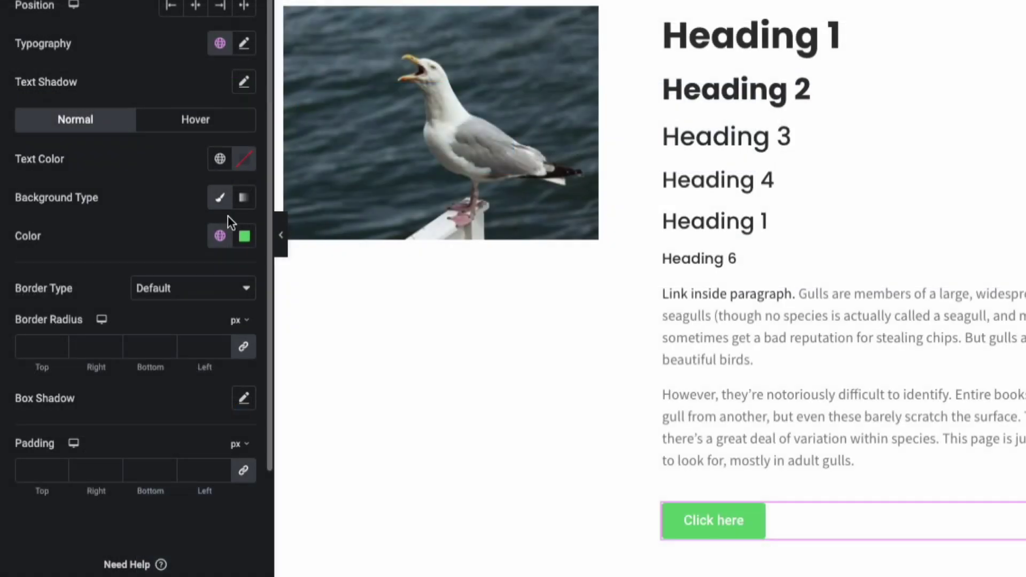
click(220, 236)
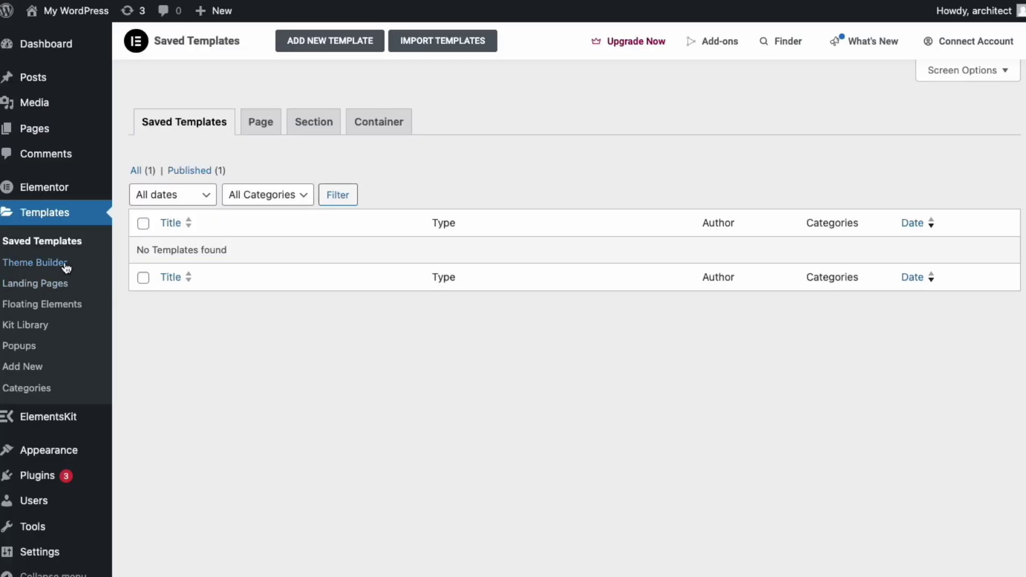
Browse the Theme Builder's site-part cards, from Header down to the 404 page.
click(65, 266)
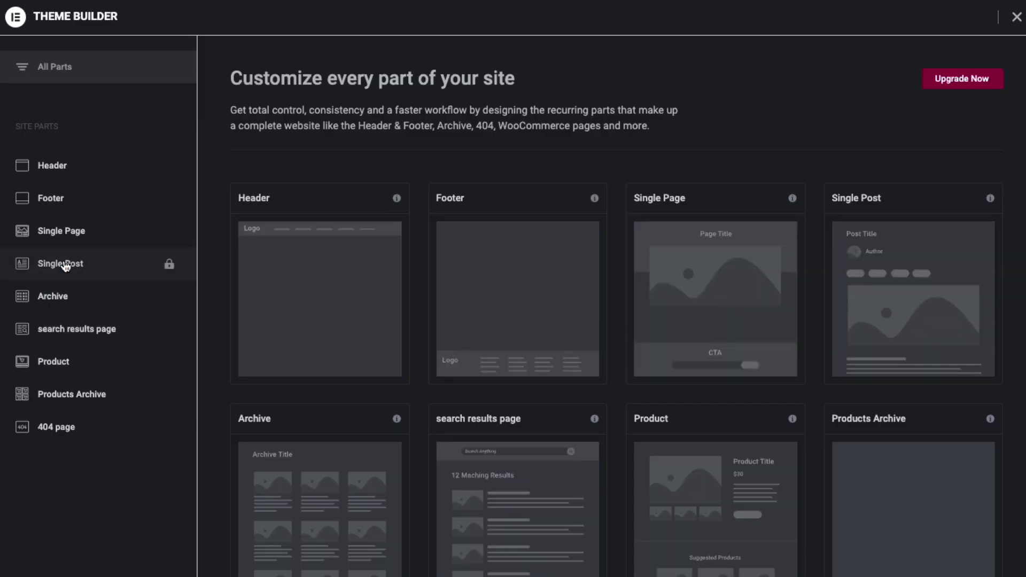
scroll(611, 336, down, 3)
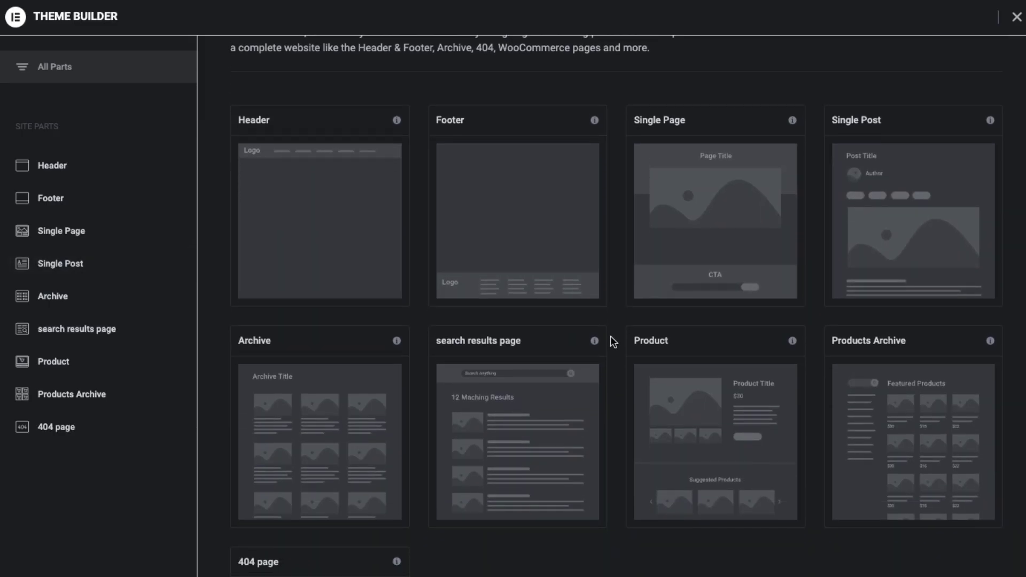
mouse_move(518, 370)
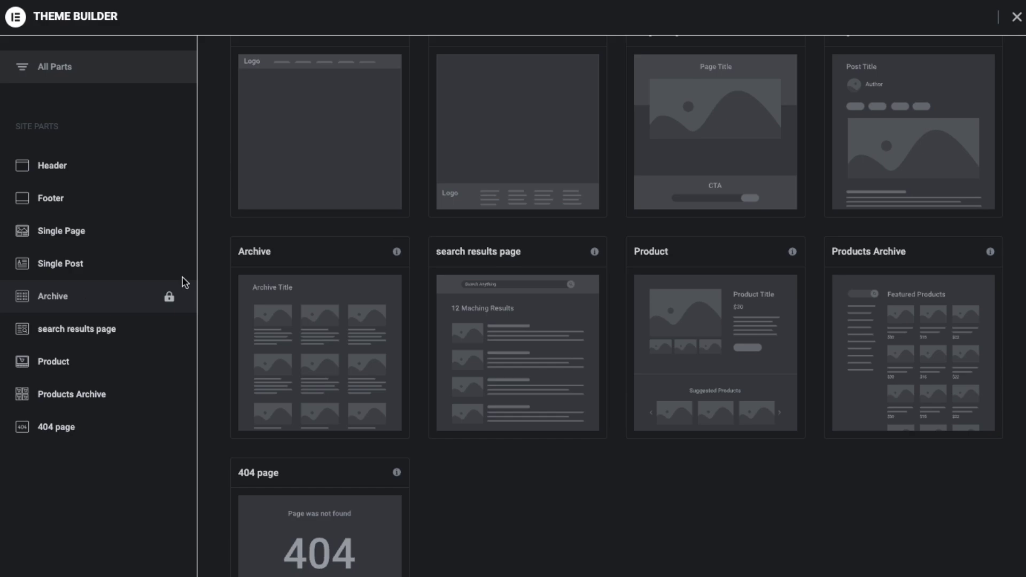
mouse_move(703, 198)
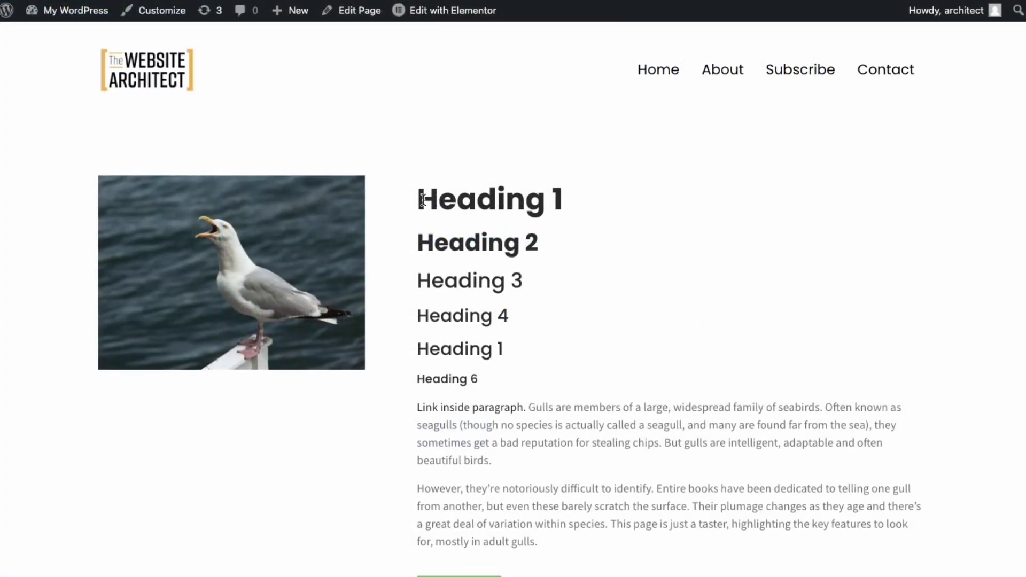
Open the site Header template in Elementor from the admin bar's Edit with Elementor menu.
scroll(435, 177, down, 1)
mouse_move(428, 11)
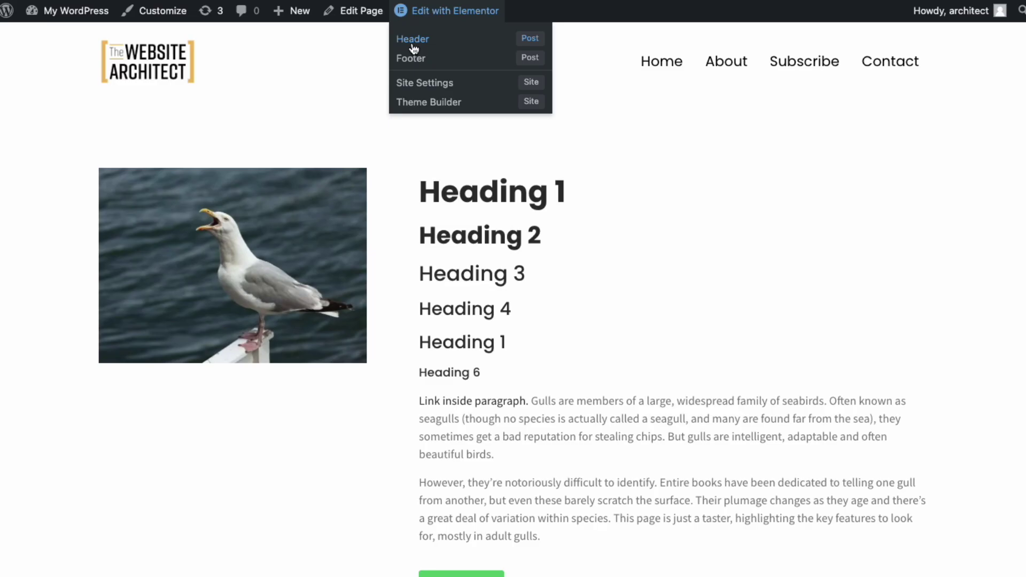
click(413, 46)
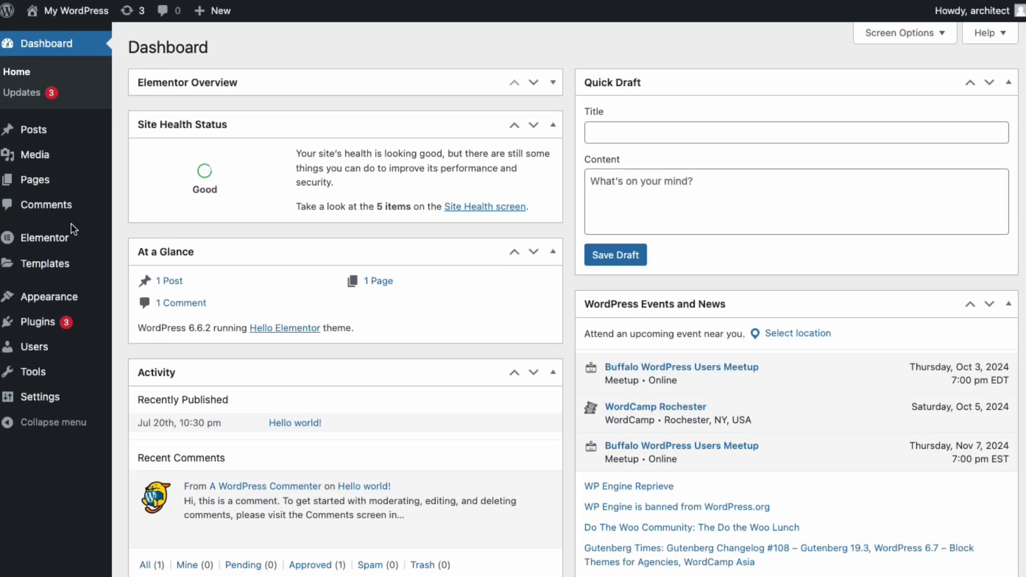
Create a new Single Post type template named 'Single Post'.
mouse_move(48, 263)
click(160, 266)
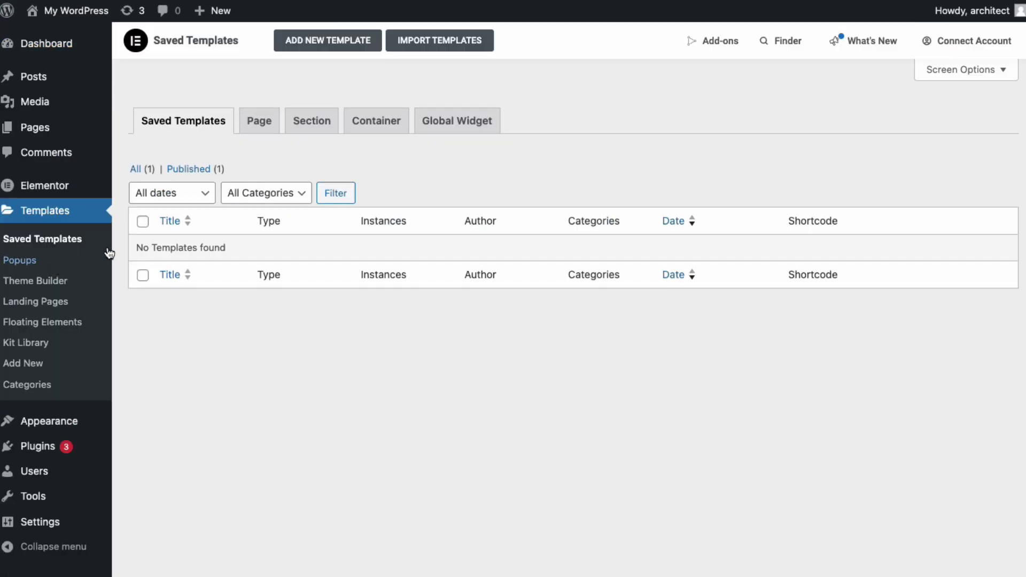
click(318, 41)
click(570, 310)
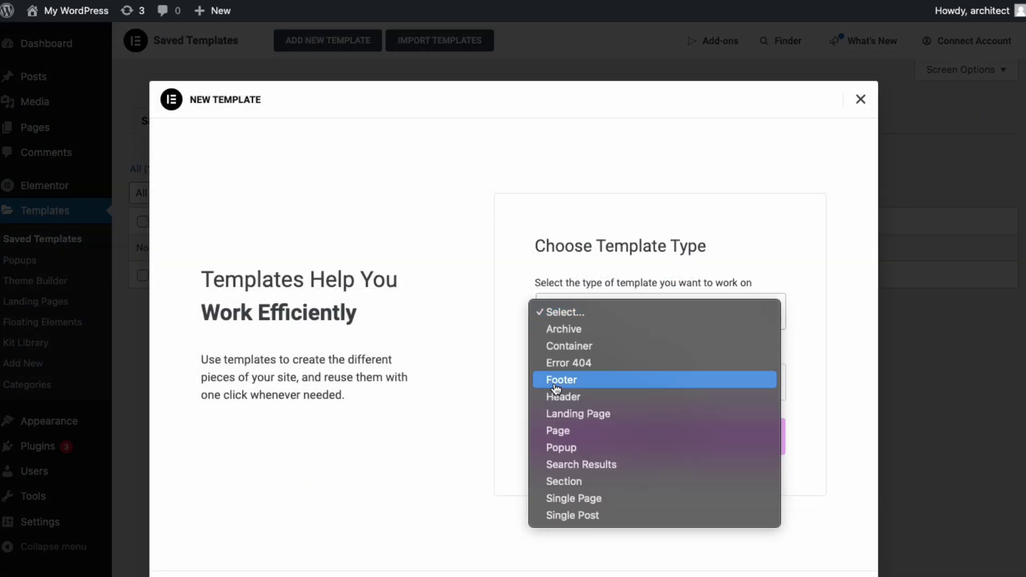
click(556, 515)
click(577, 383)
text(Sing)
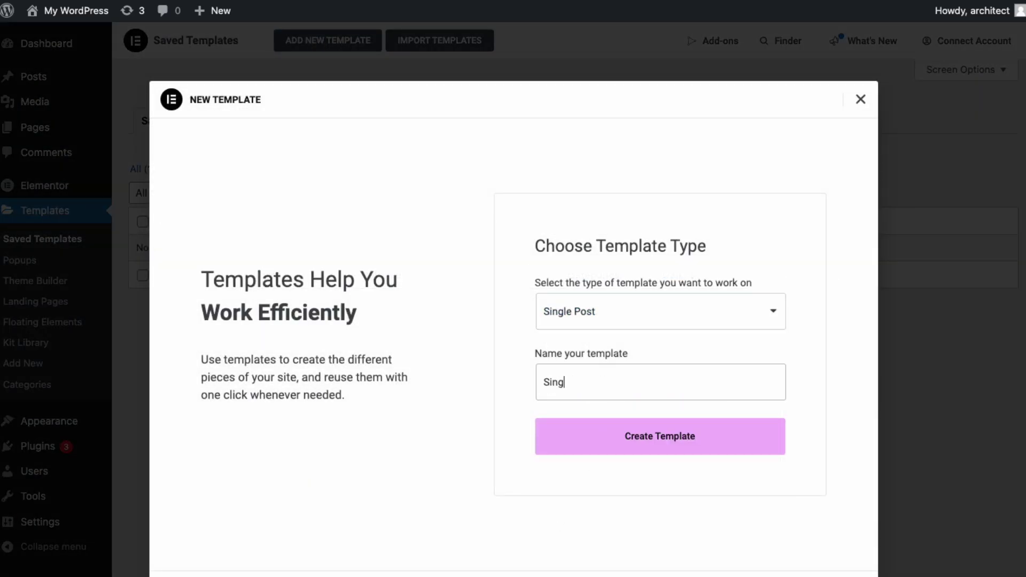
text(le Post)
click(572, 428)
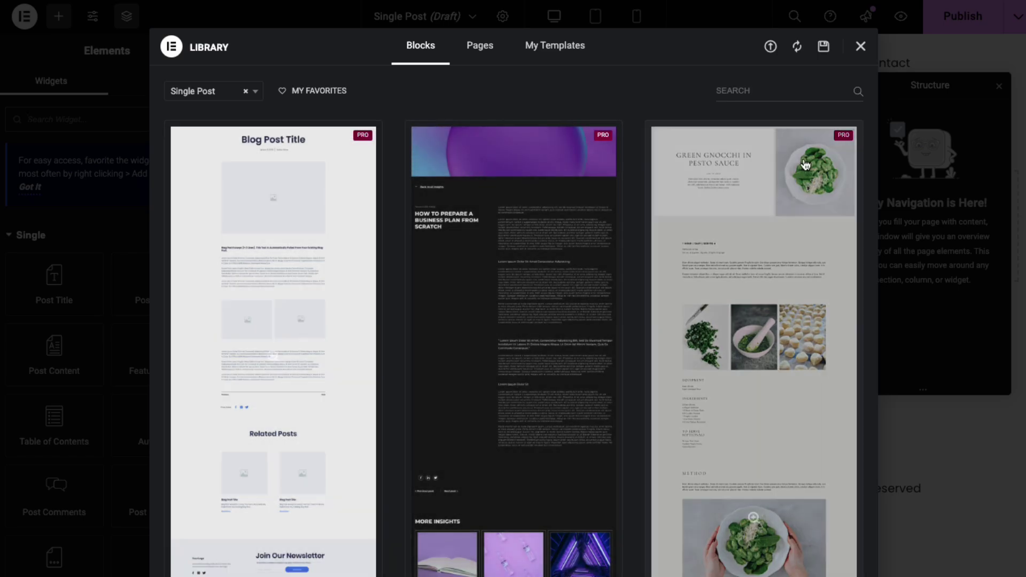
Add a Post Title widget, showing 'Hello world!', to the template's empty section.
click(861, 46)
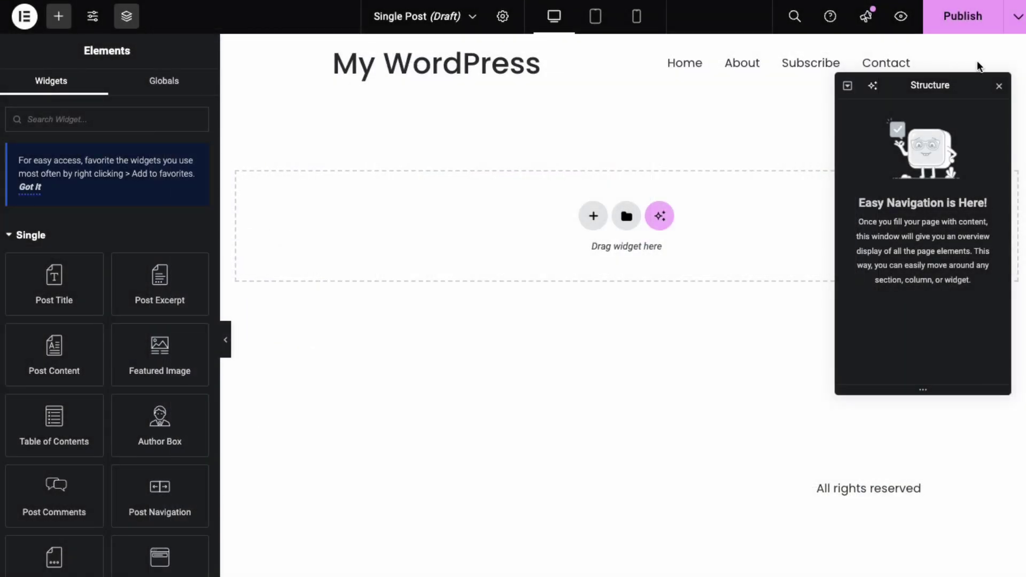
click(1000, 89)
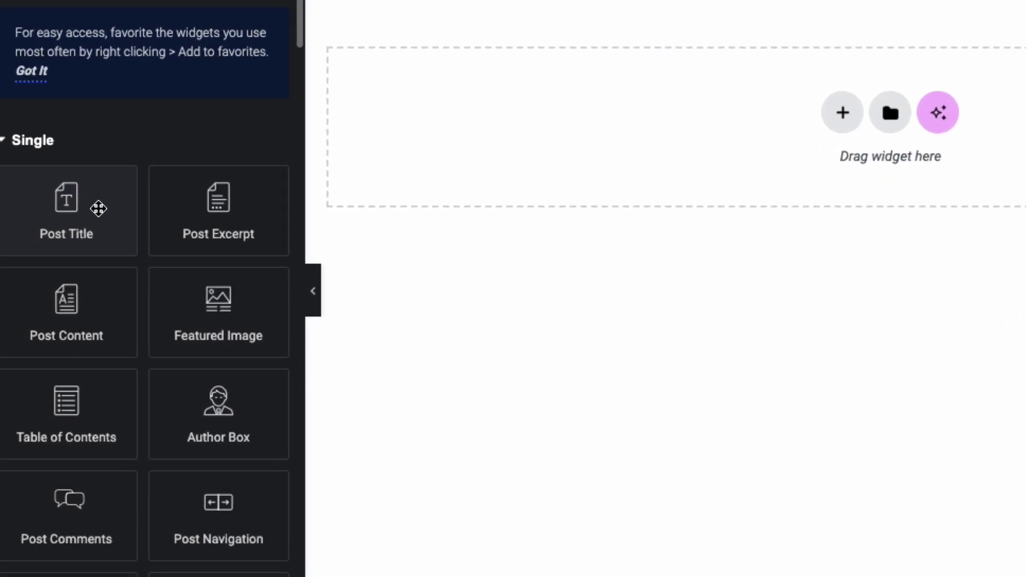
scroll(170, 317, down, 2)
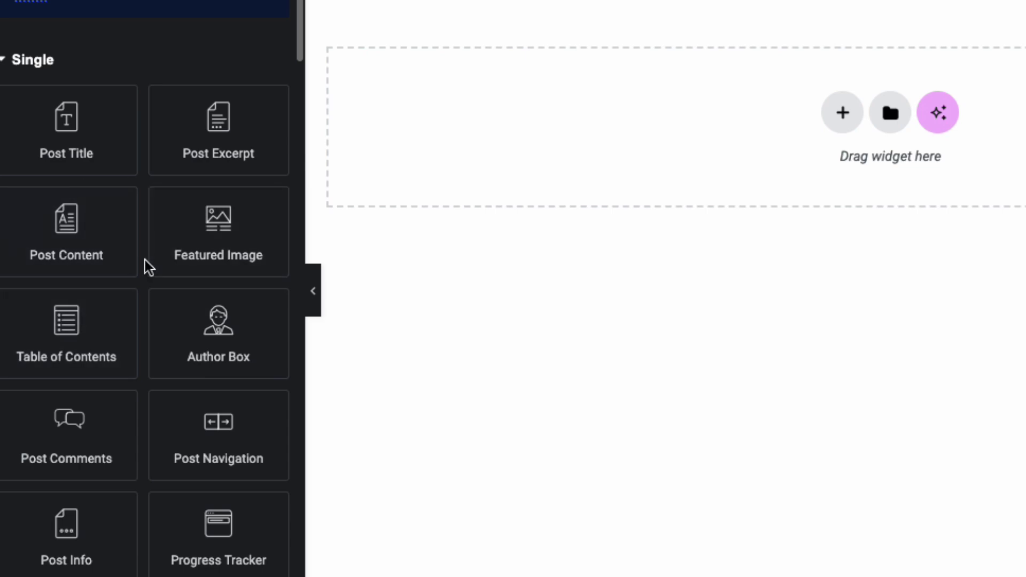
drag(43, 115, 667, 122)
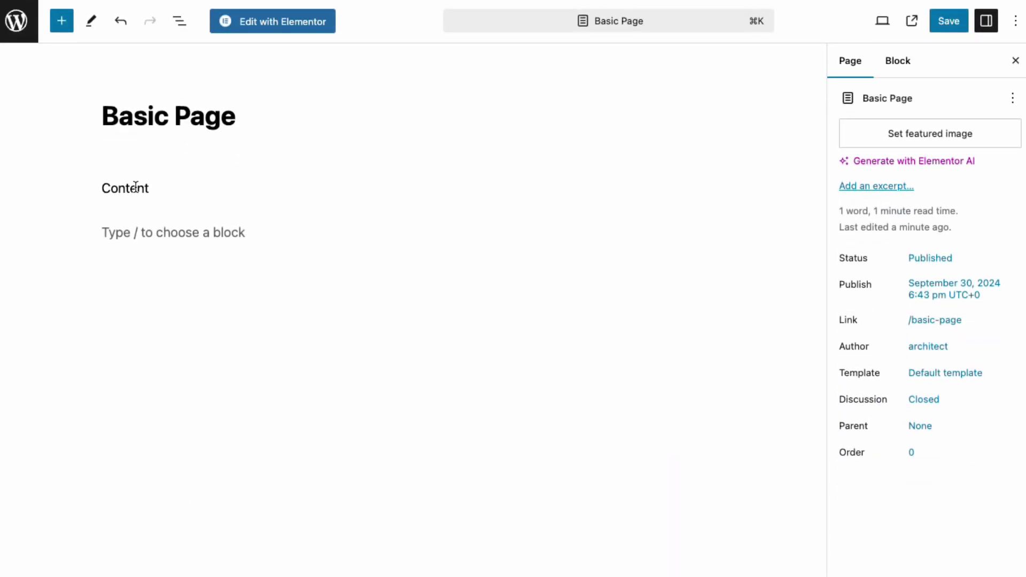
Open Basic Page in the block editor and view the live page with its video placeholder.
click(136, 187)
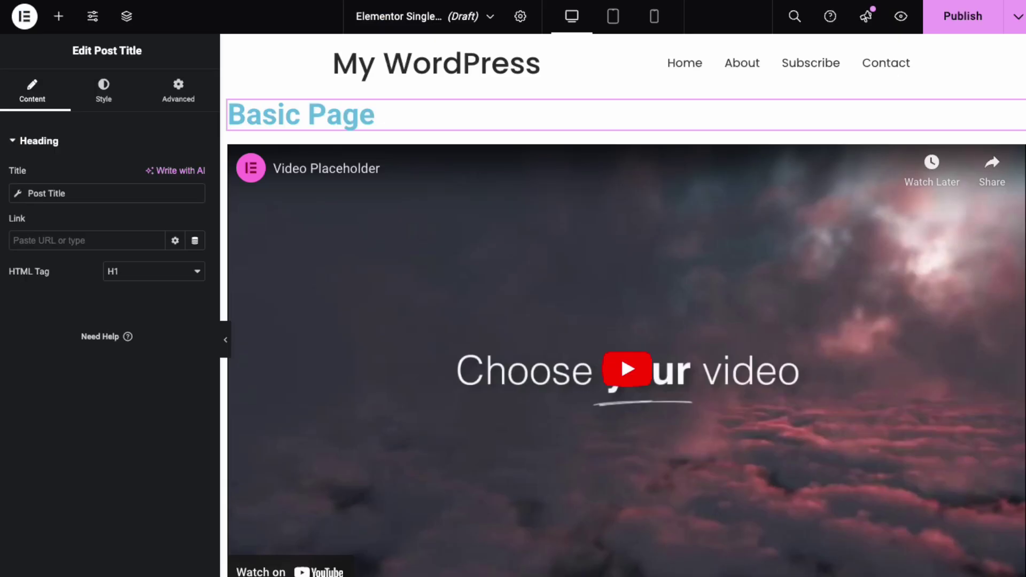
click(963, 15)
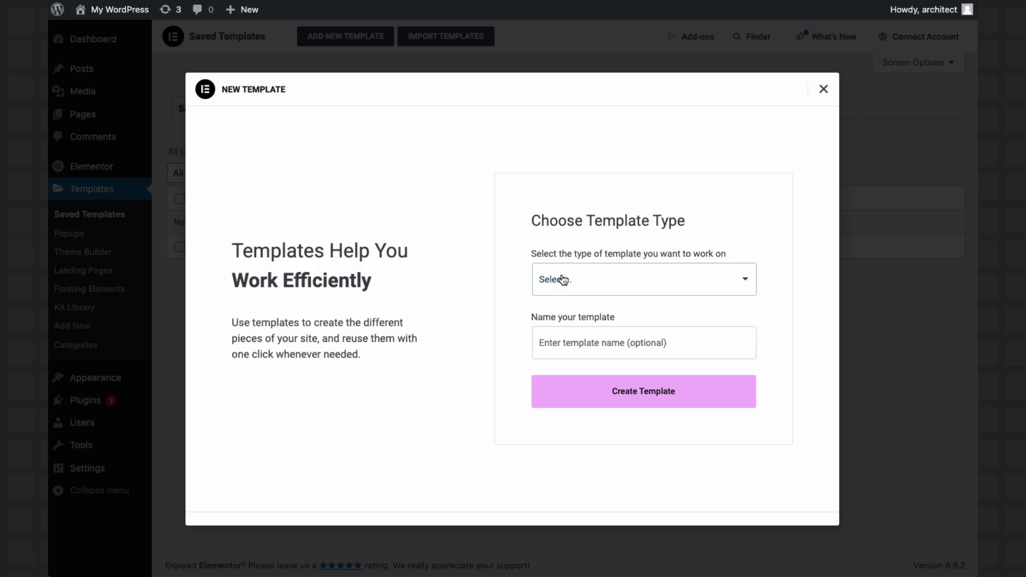
click(563, 279)
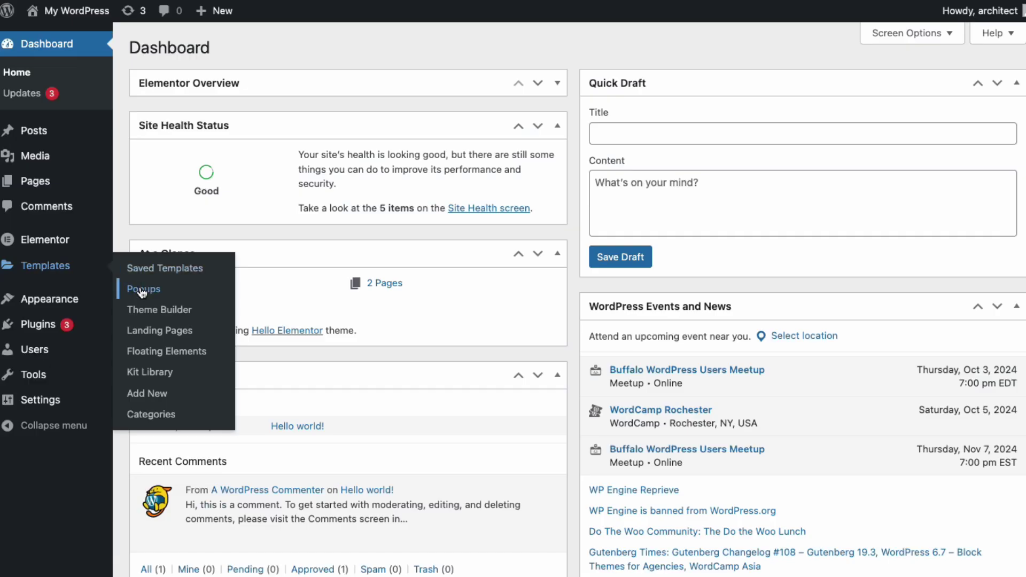
Visit the Popups templates page, then scroll through the Kit Library's website kits.
click(141, 292)
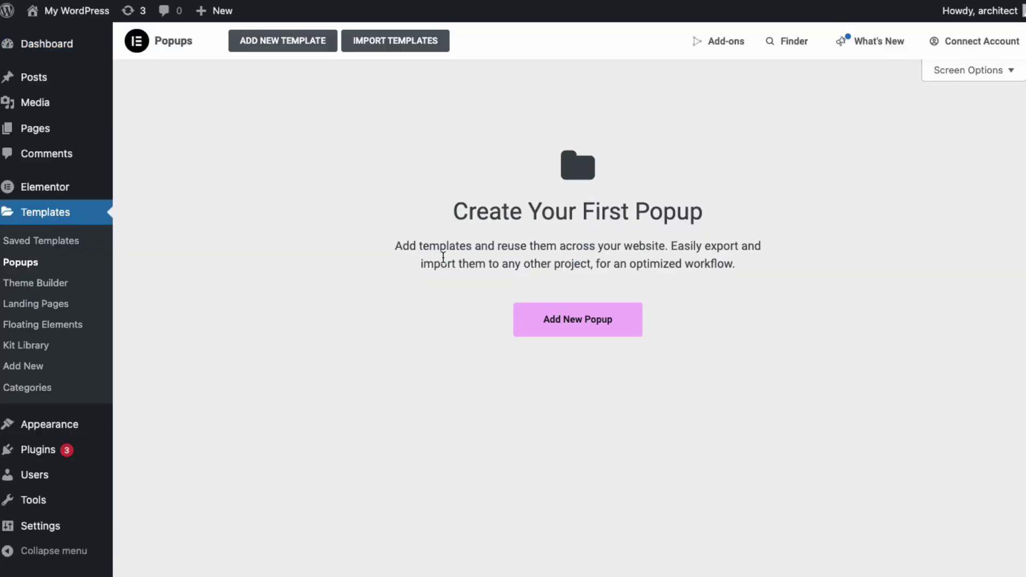
click(41, 347)
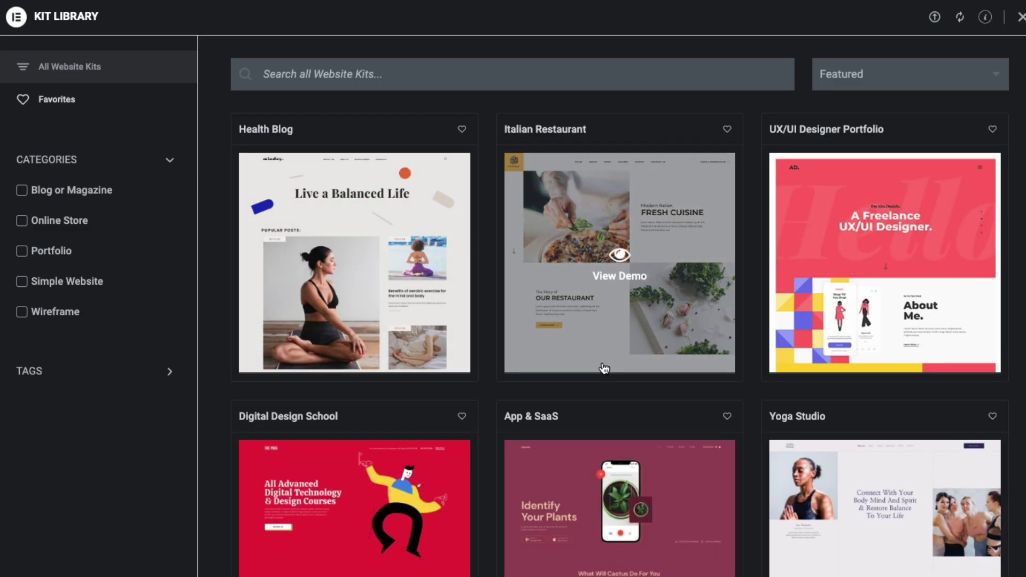
scroll(602, 361, down, 10)
scroll(602, 366, up, 2)
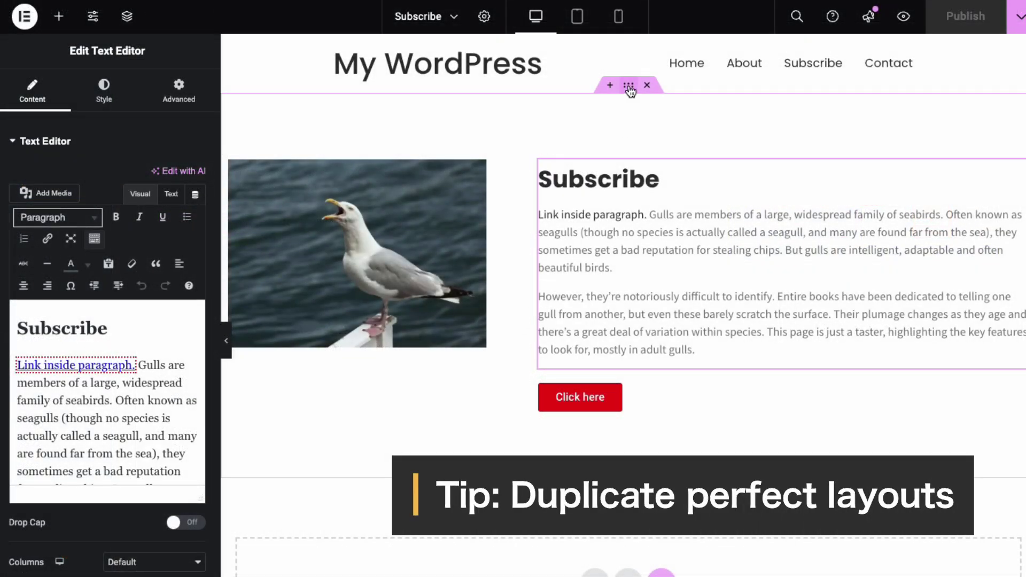
Duplicate the gull-image Subscribe section from its handle's context menu.
right_click(629, 87)
click(649, 131)
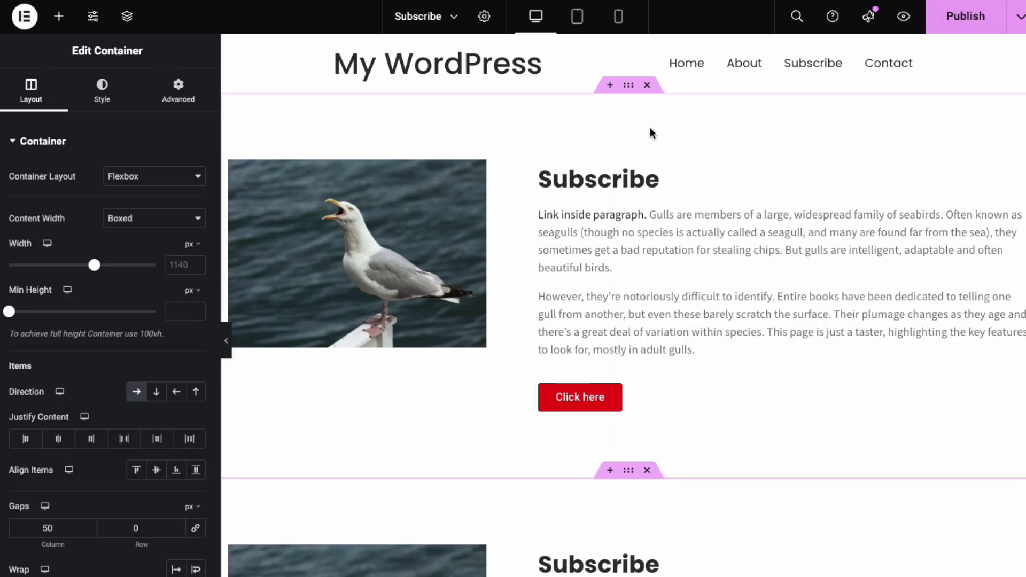
scroll(633, 317, down, 5)
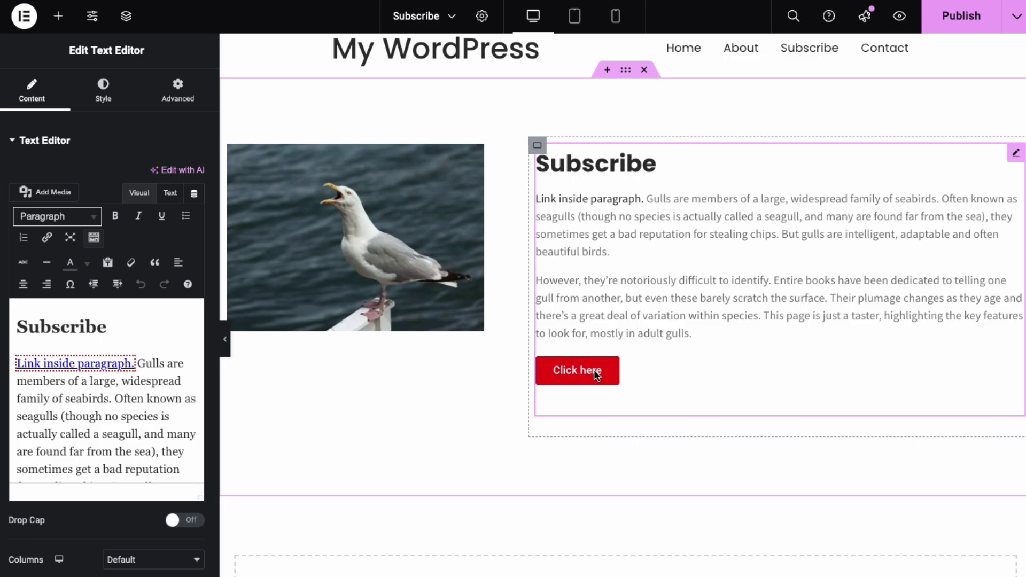
Set the Click here button's Advanced top margin from -100 to 0.
right_click(593, 369)
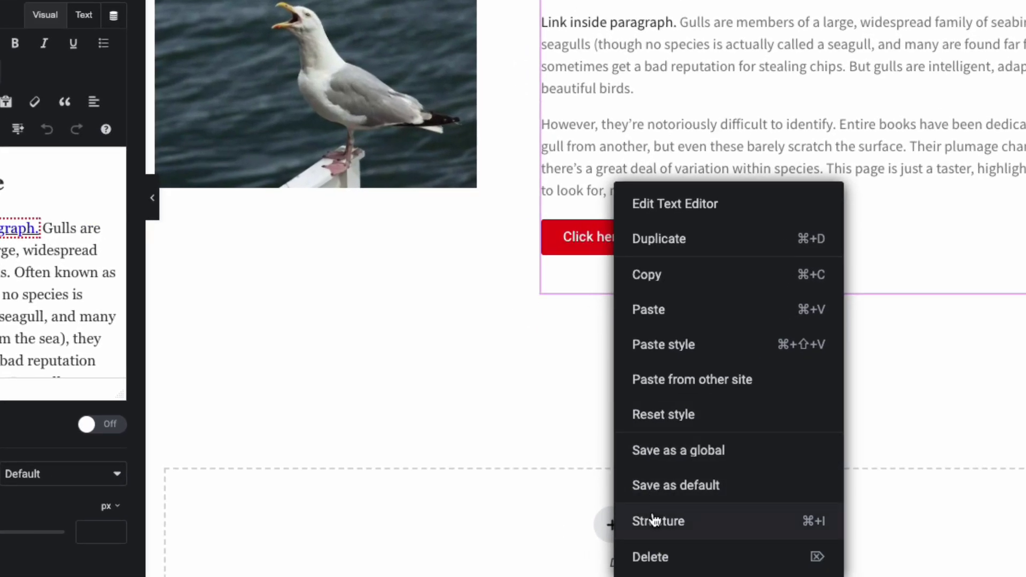
click(655, 521)
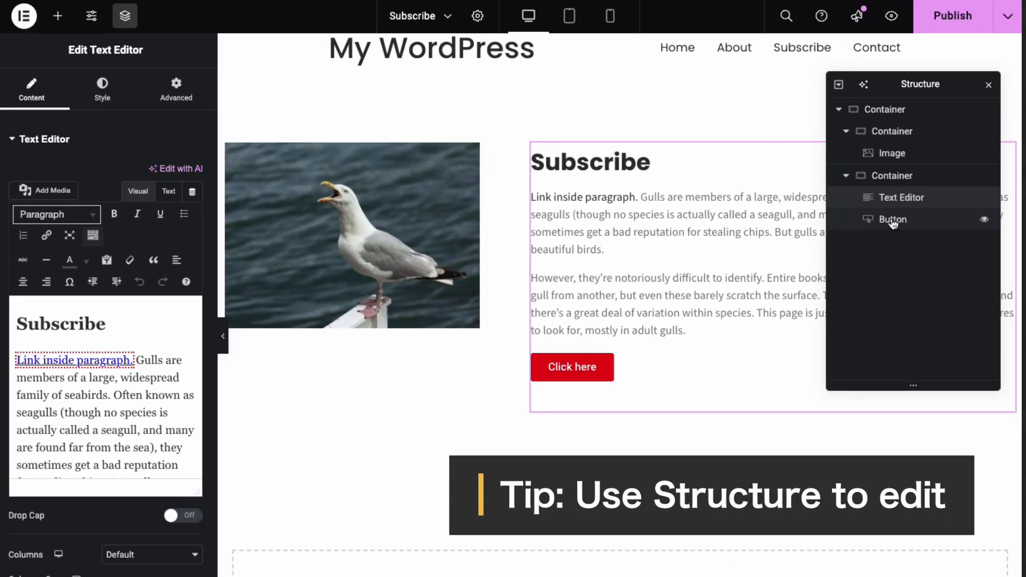
click(998, 51)
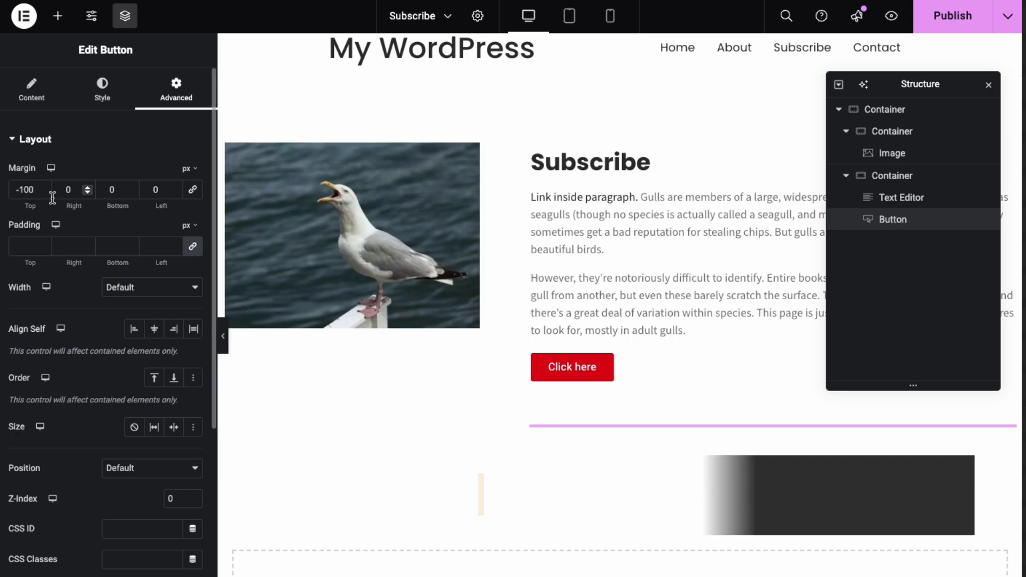
text(0)
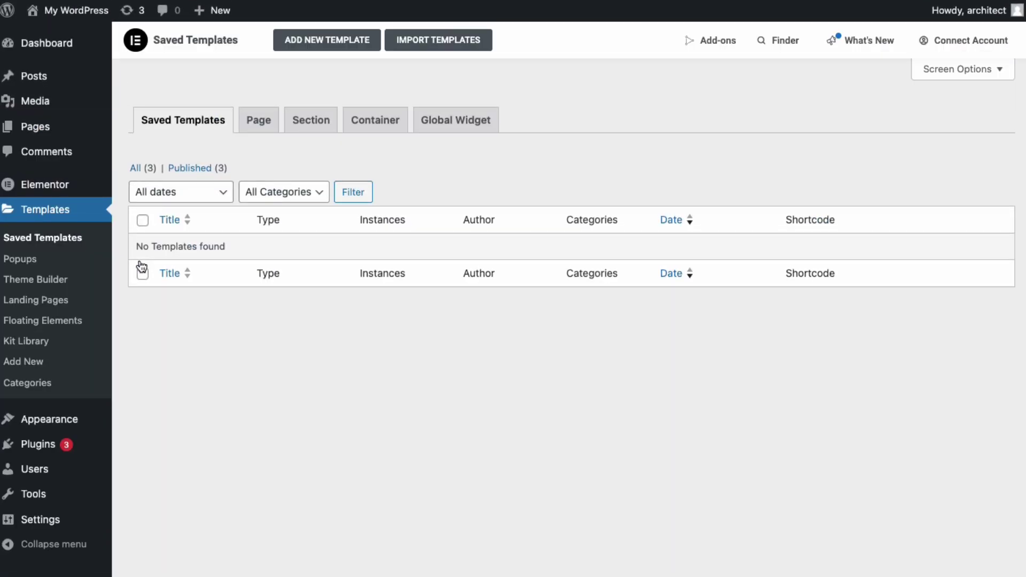
Create a Section template named 'CTA' and paste the Subscribe section into it.
click(295, 133)
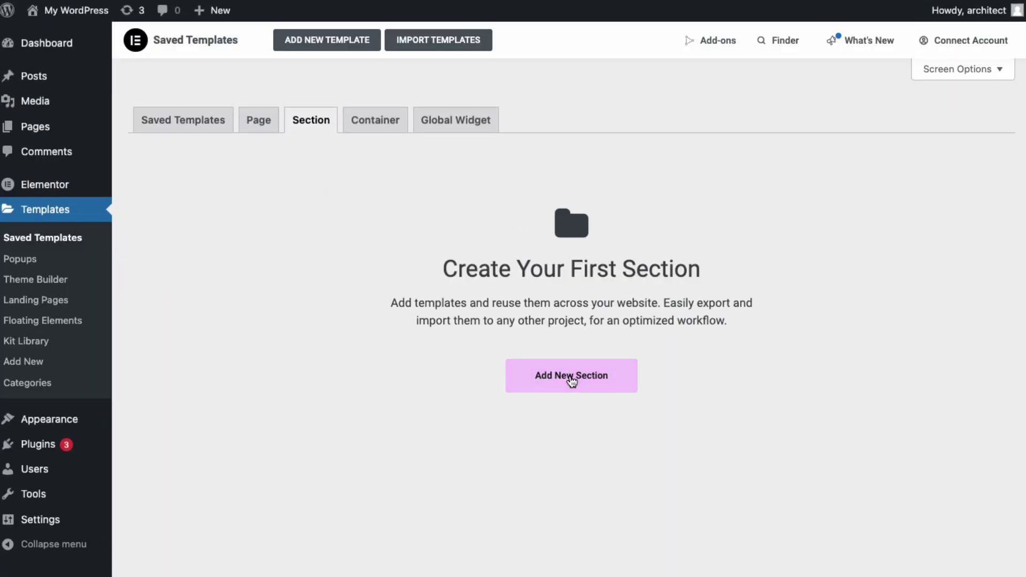
click(570, 376)
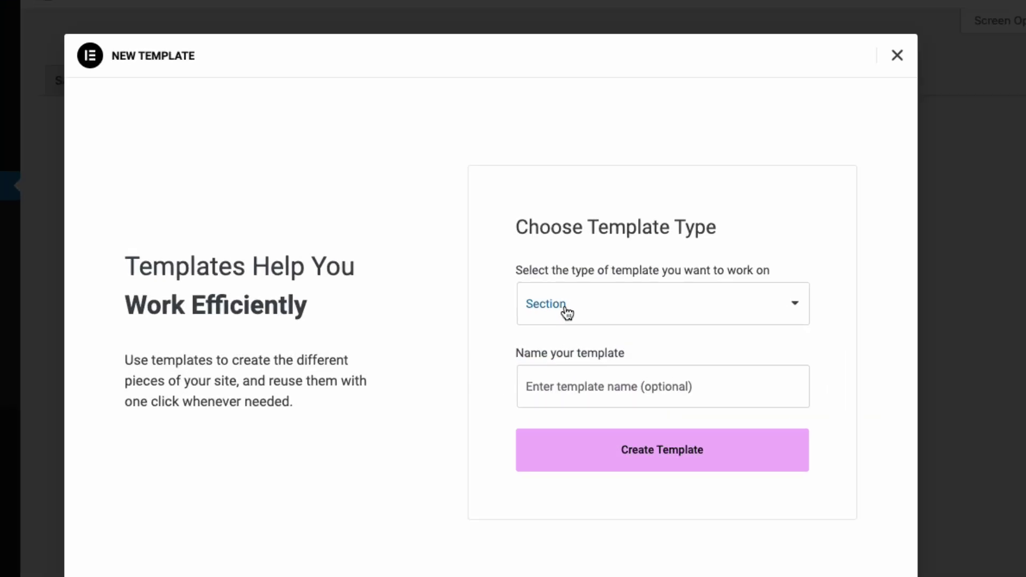
click(576, 318)
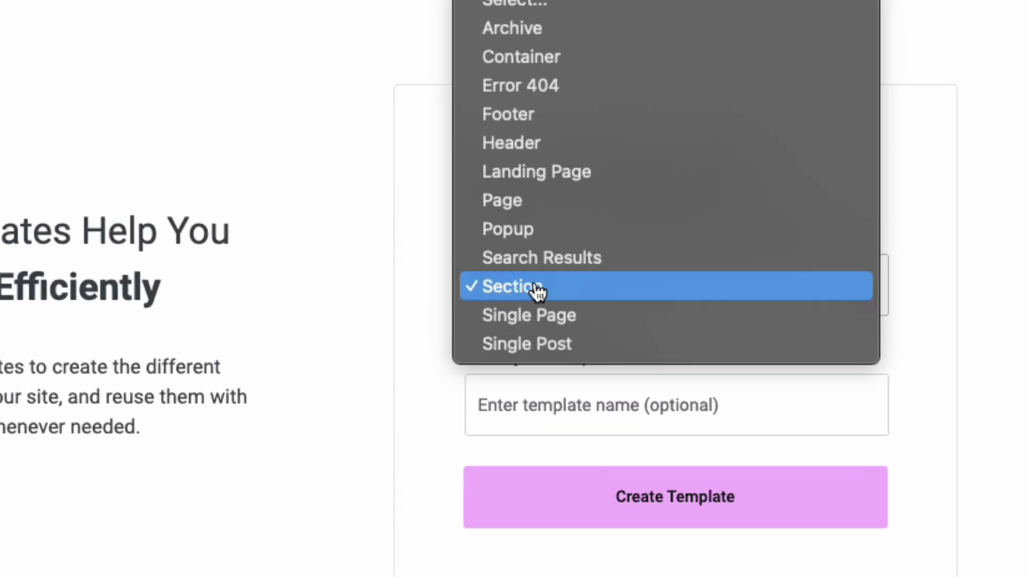
click(541, 291)
click(563, 406)
text(C)
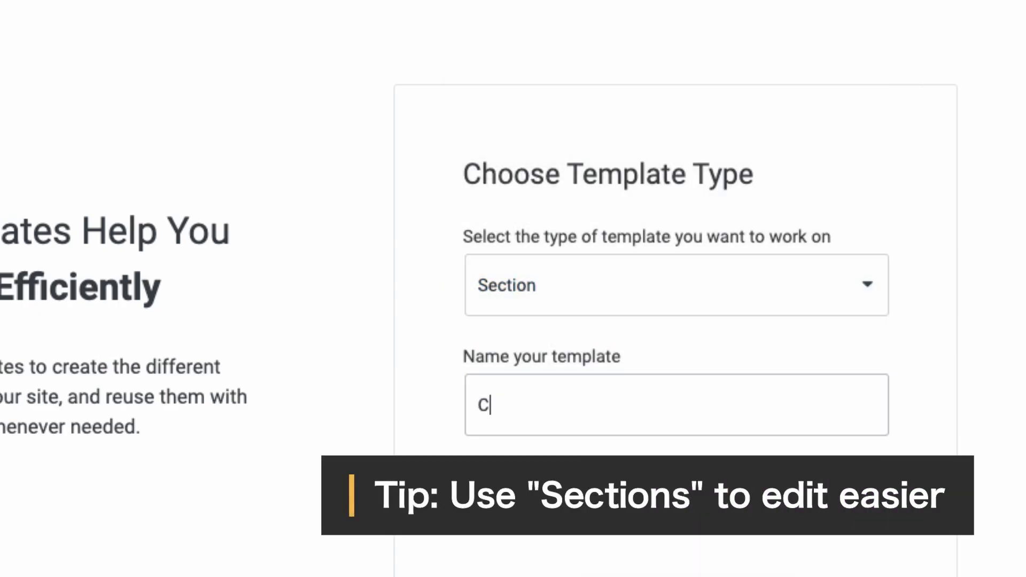
text(TA)
click(601, 518)
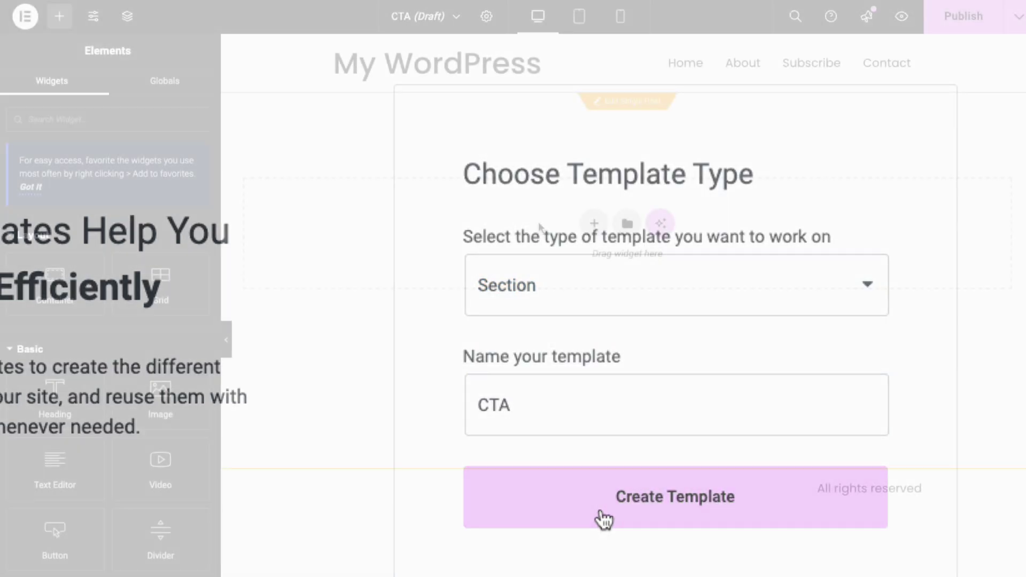
right_click(534, 227)
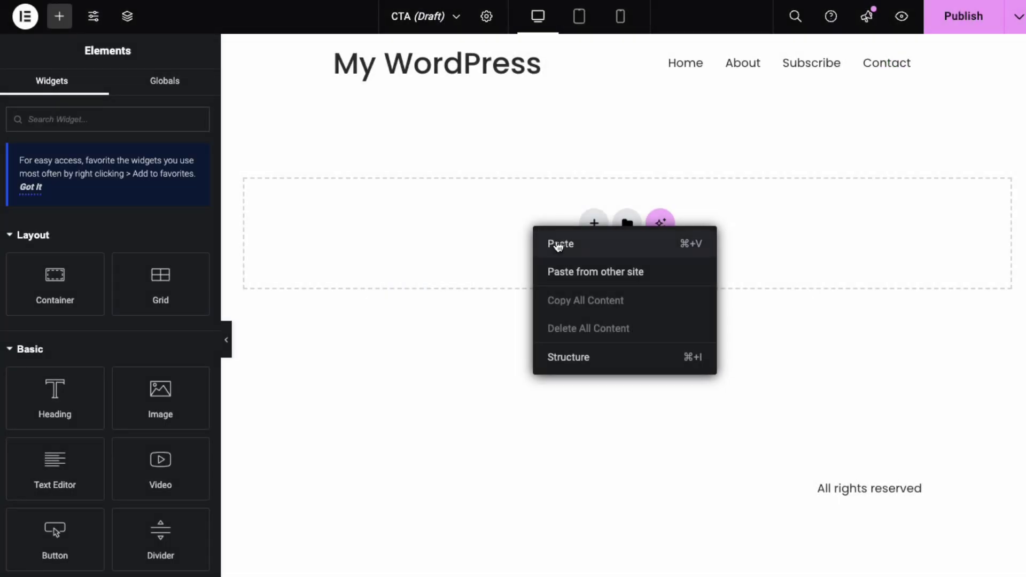
click(558, 245)
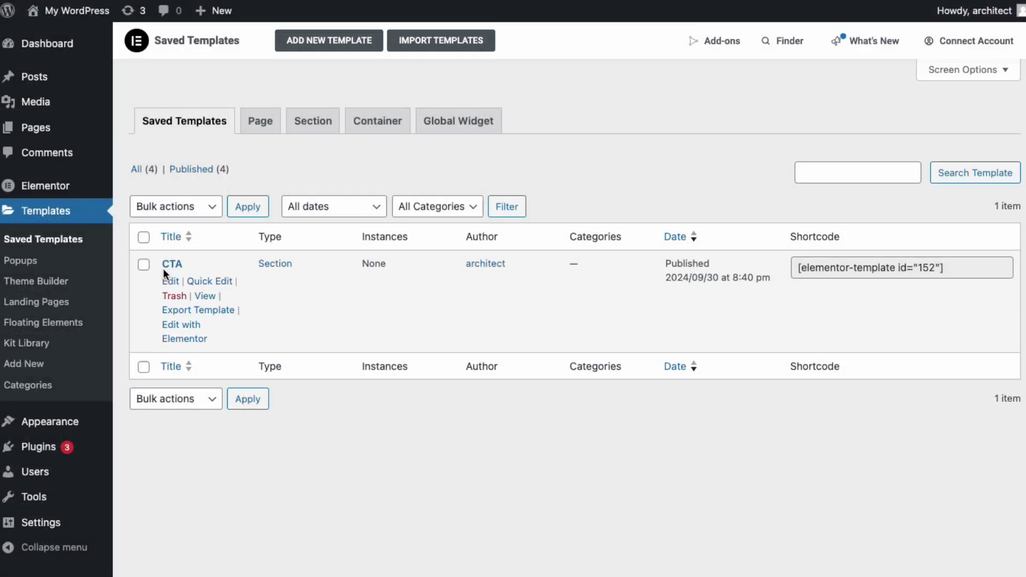
Embed the CTA template below the gull section by pasting its shortcode into a Shortcode widget.
click(901, 263)
key(ctrl+c)
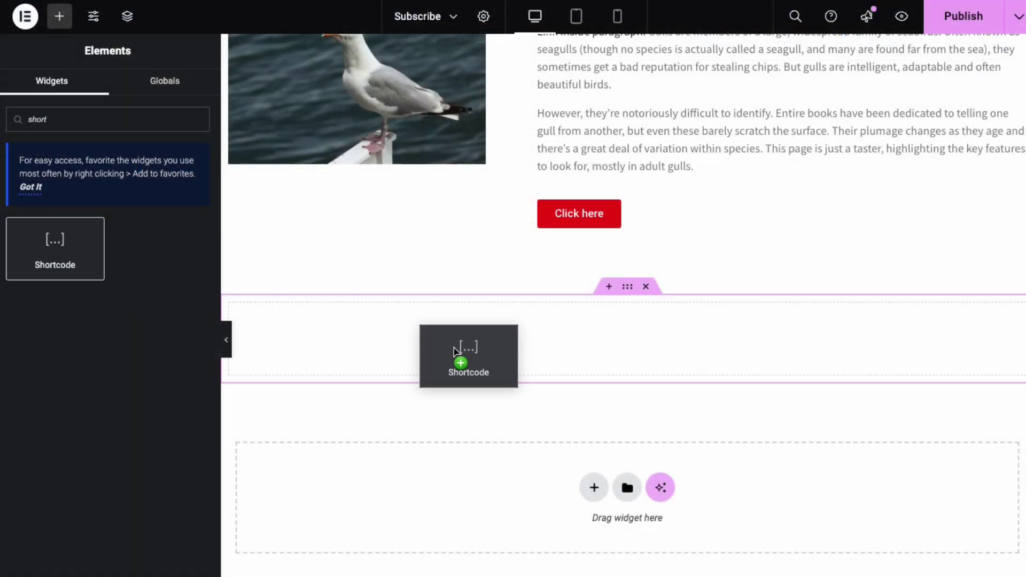
drag(486, 373, 484, 333)
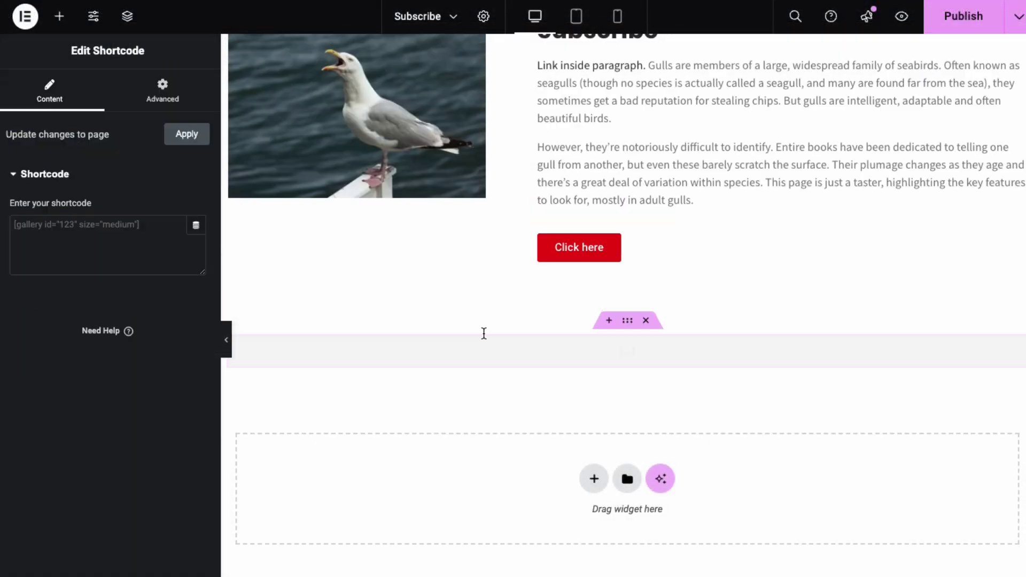
click(57, 236)
key(ctrl+v)
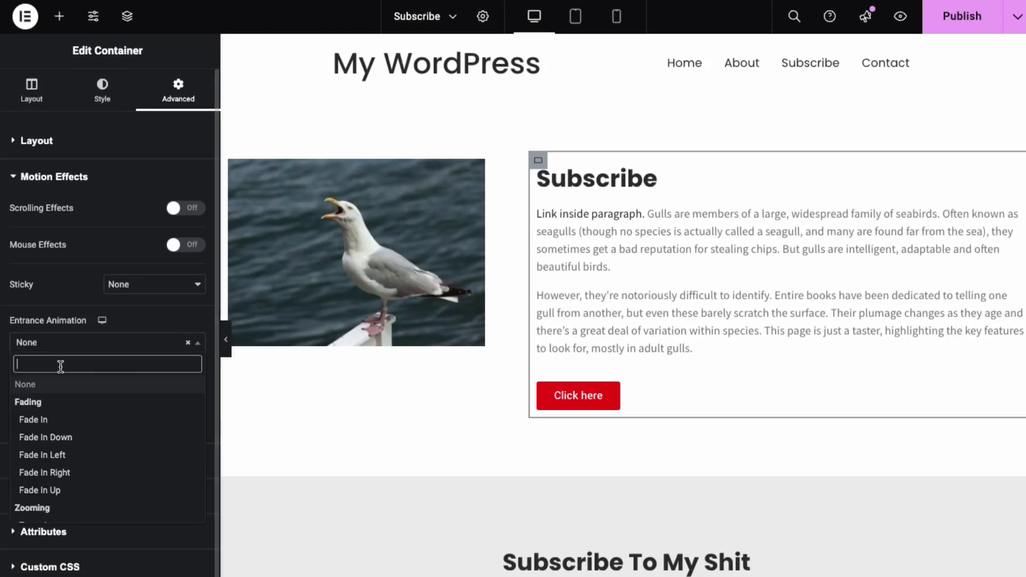
Give the Subscribe box a Fade In Right entrance animation with Slow duration.
click(44, 472)
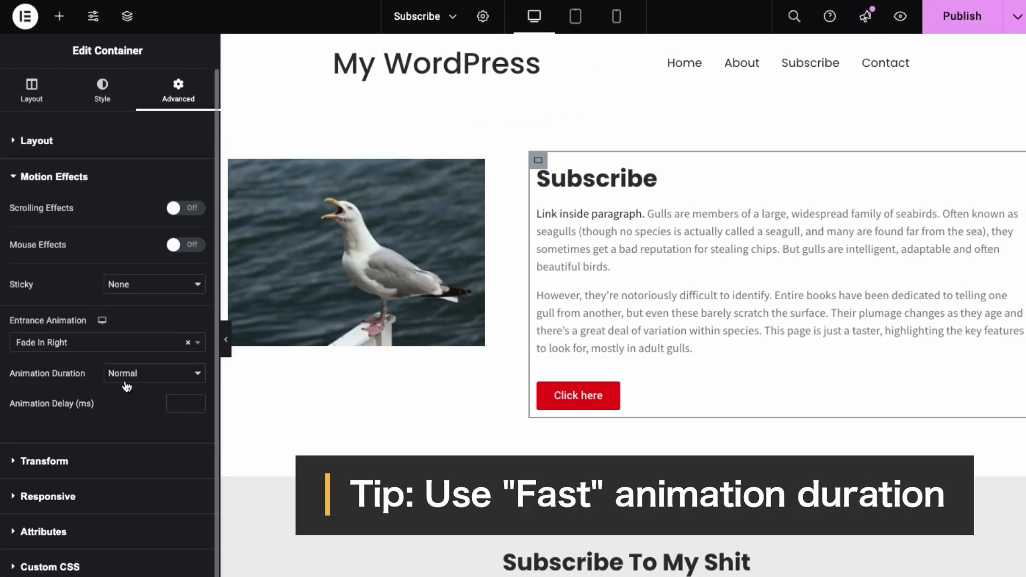
click(182, 375)
click(125, 390)
click(126, 374)
click(127, 343)
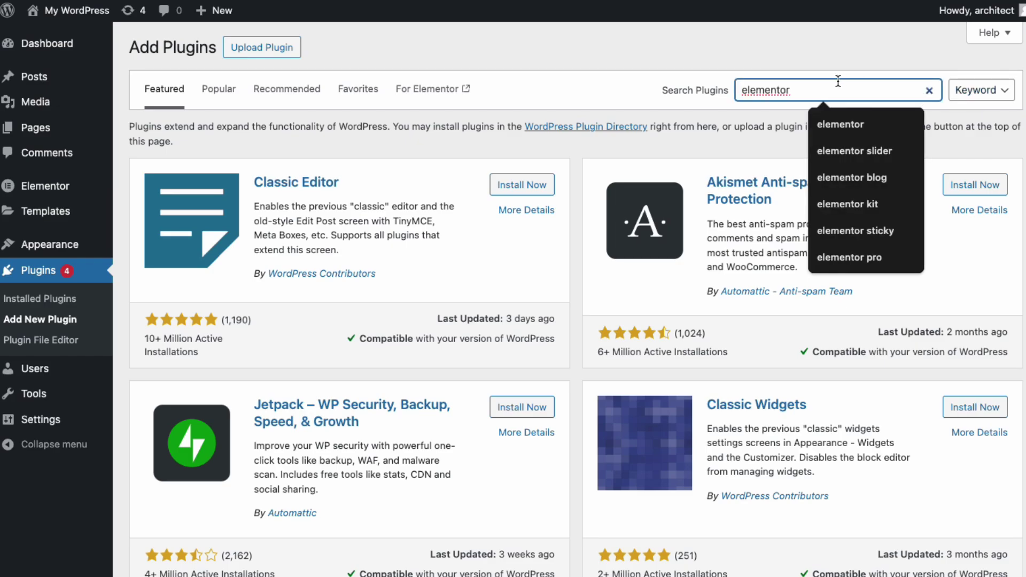
Search plugins for 'elementor' and scroll through the Elementor addon results.
key(Return)
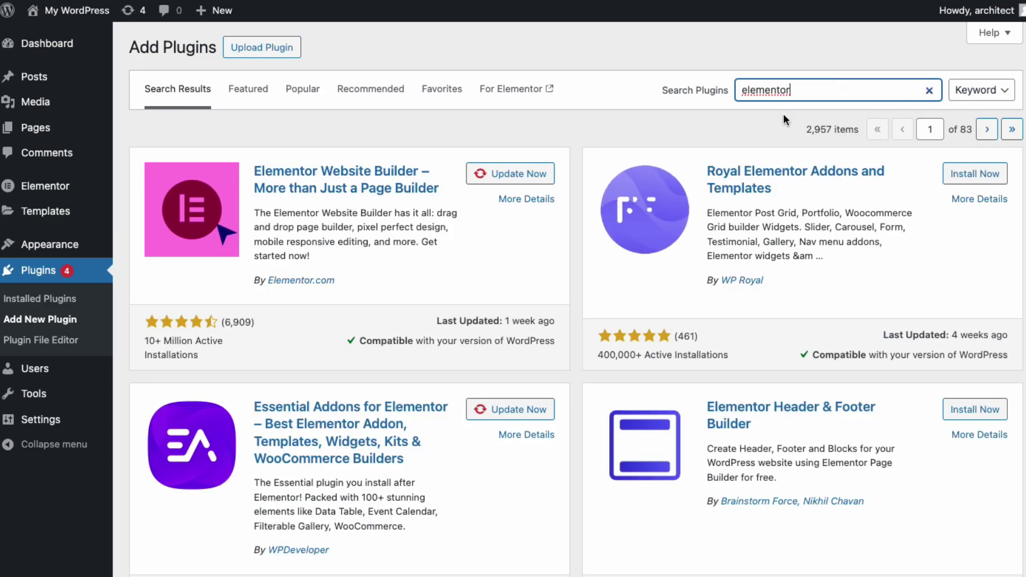
scroll(531, 266, down, 10)
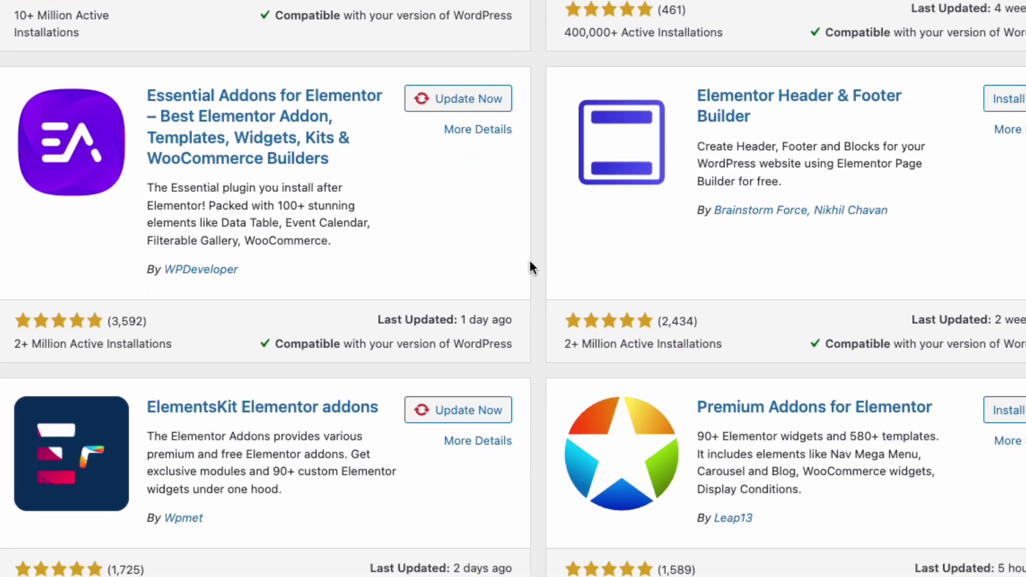
scroll(531, 266, down, 10)
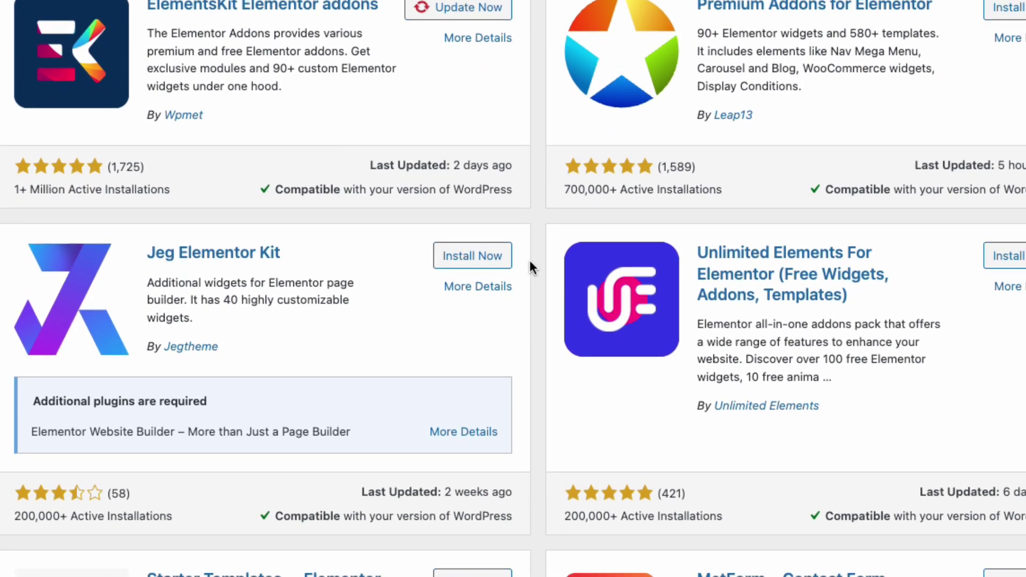
scroll(531, 265, down, 10)
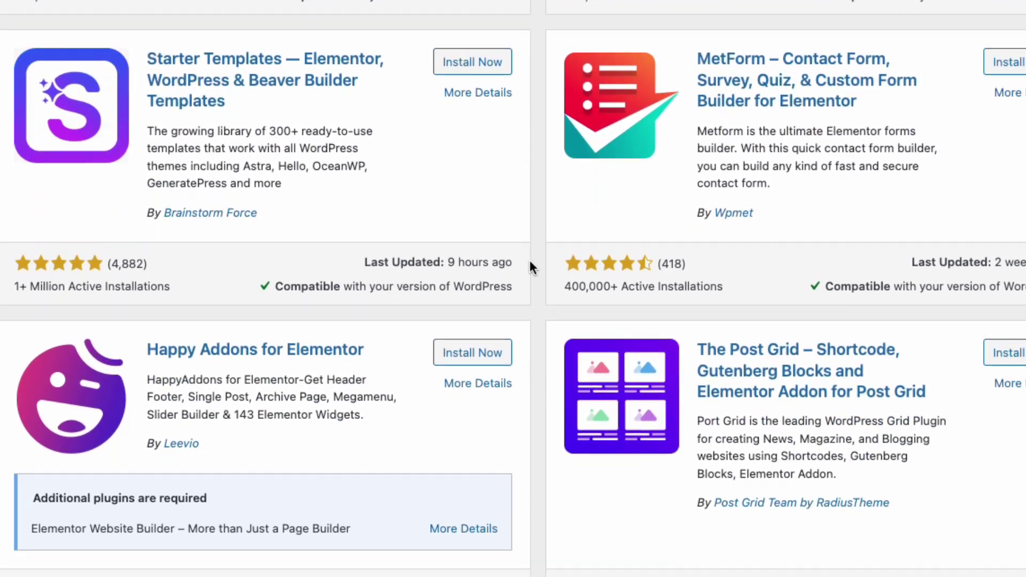
scroll(531, 266, down, 8)
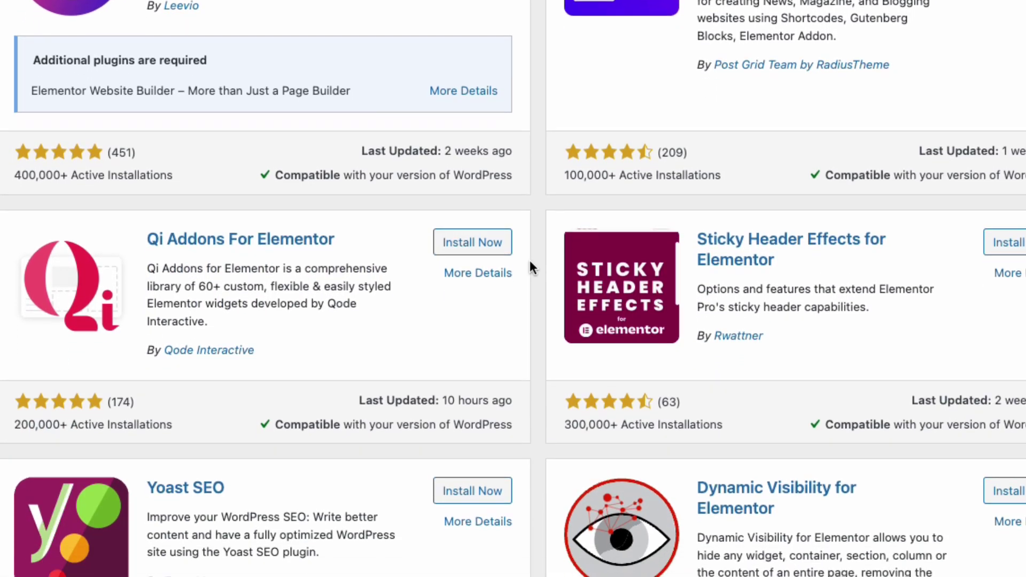
scroll(531, 265, down, 10)
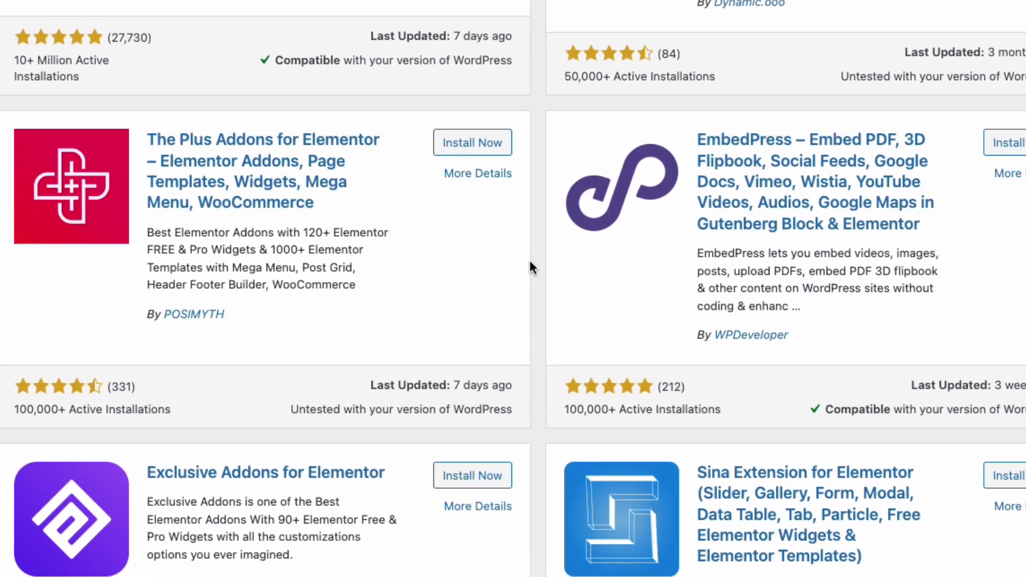
scroll(531, 266, down, 7)
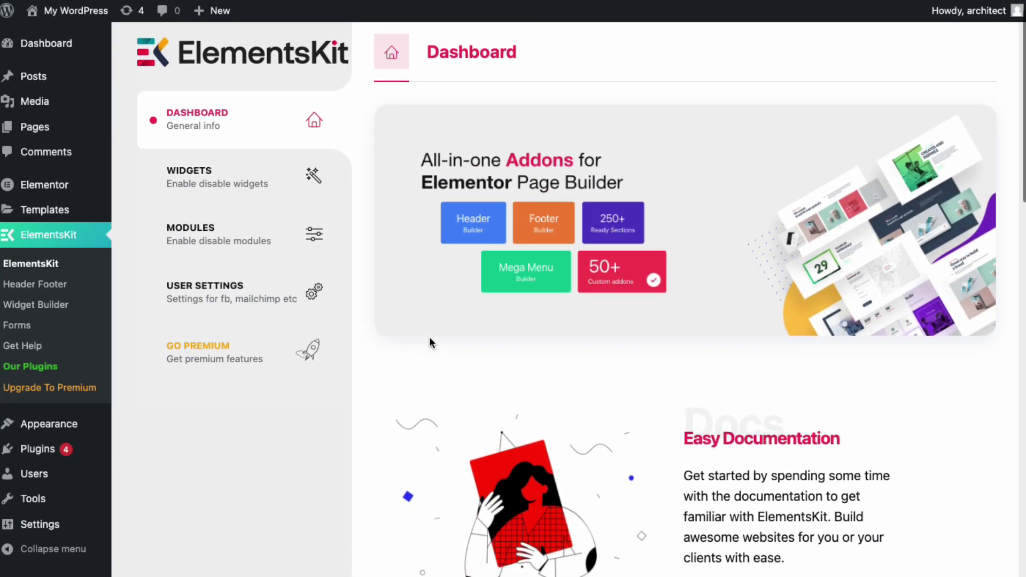
scroll(431, 343, up, 1)
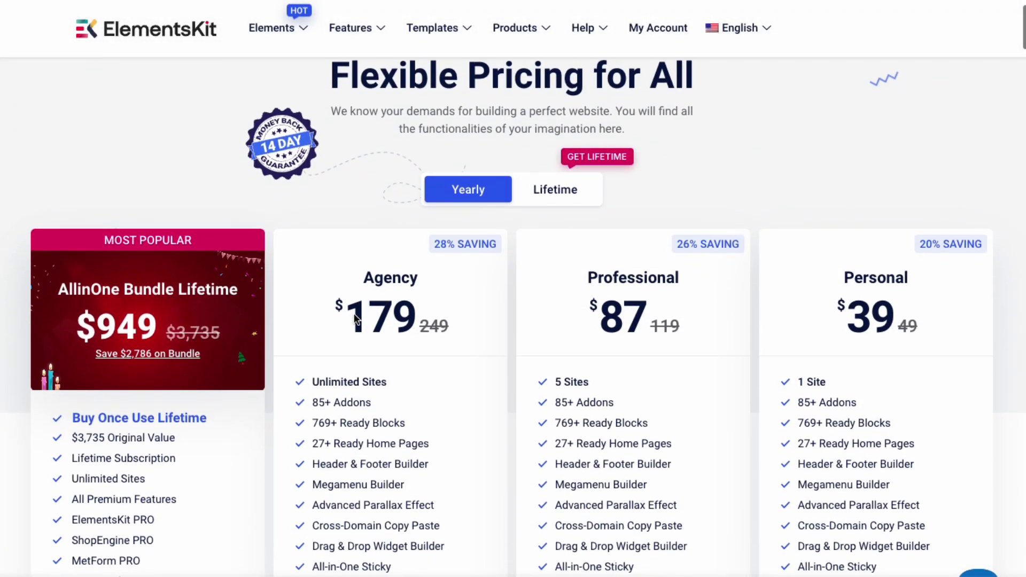
scroll(353, 313, down, 3)
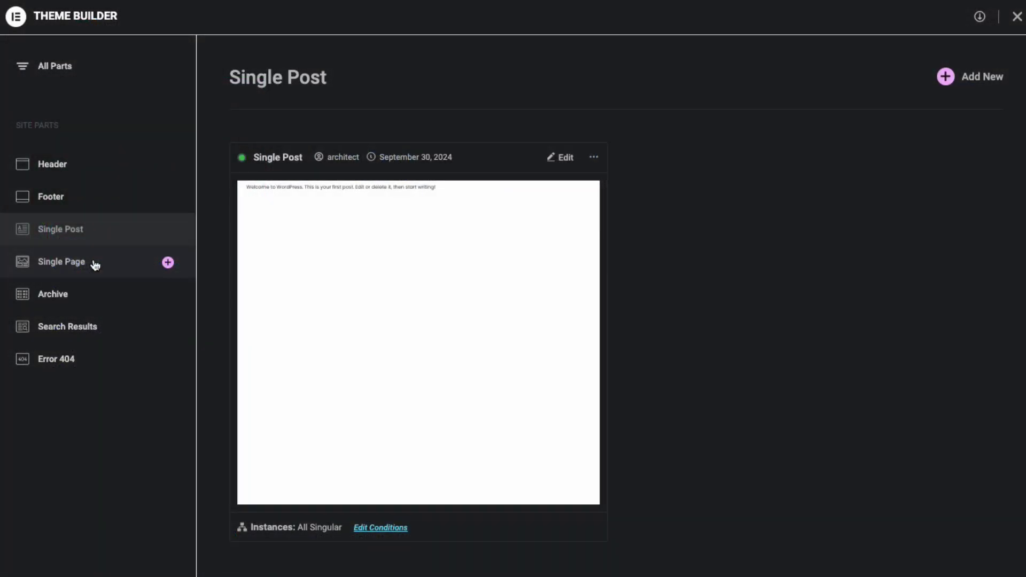
Check the Single Page, Archive and Error 404 site parts in Theme Builder for existing templates.
click(95, 265)
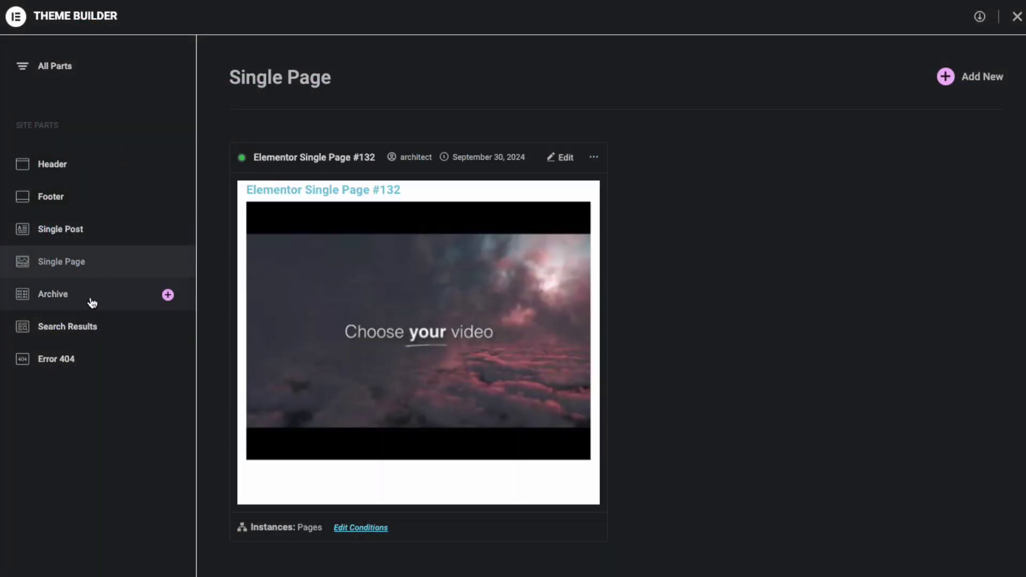
click(92, 302)
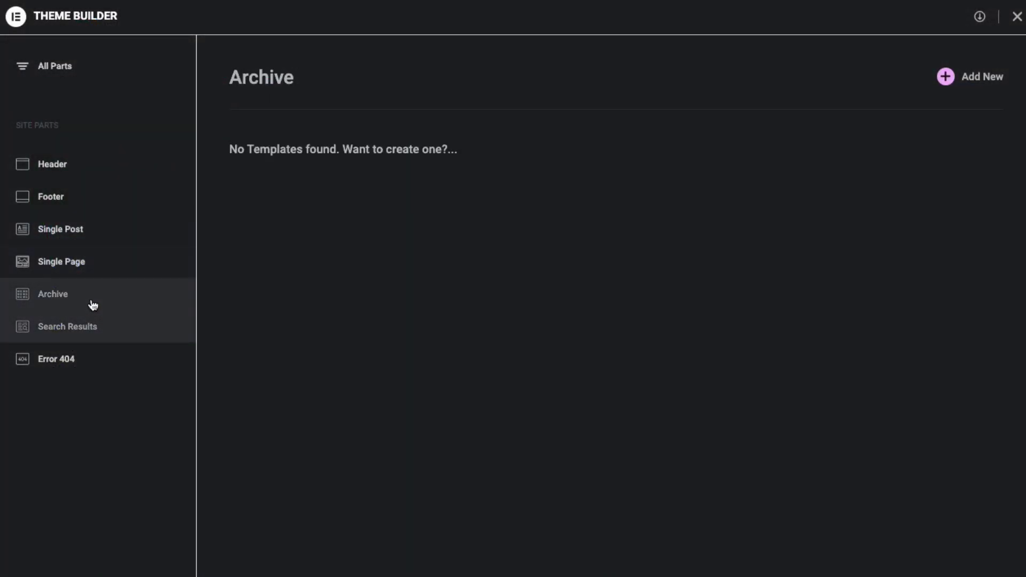
click(116, 378)
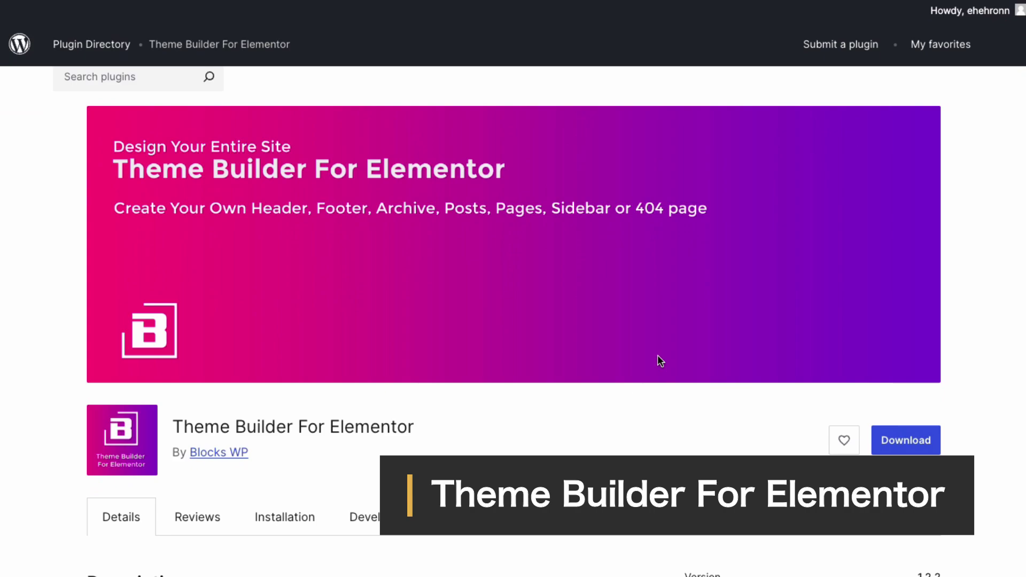
View the ElementsKit Lite plugin details from the search results.
scroll(658, 359, down, 4)
scroll(658, 355, down, 3)
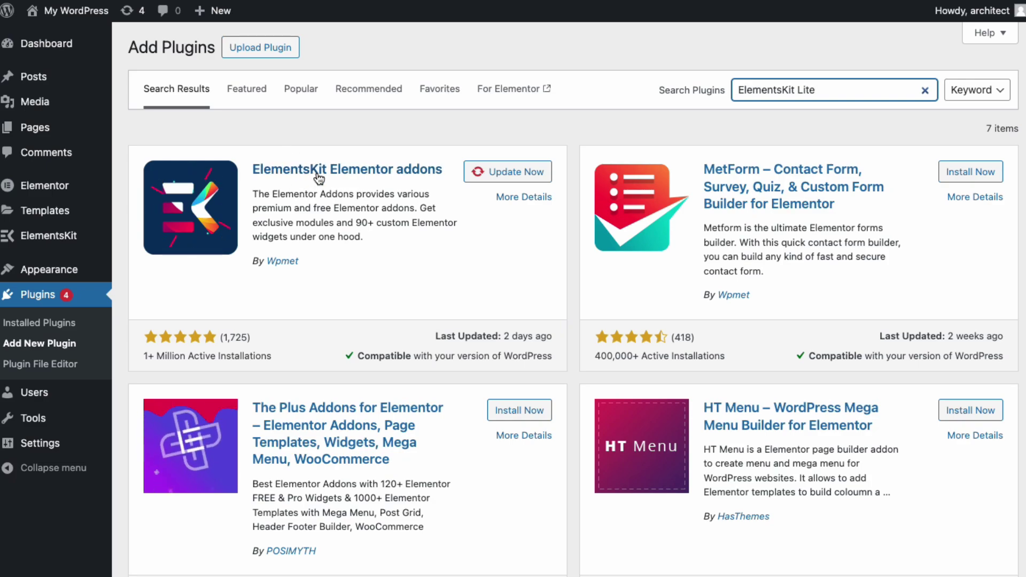
click(319, 176)
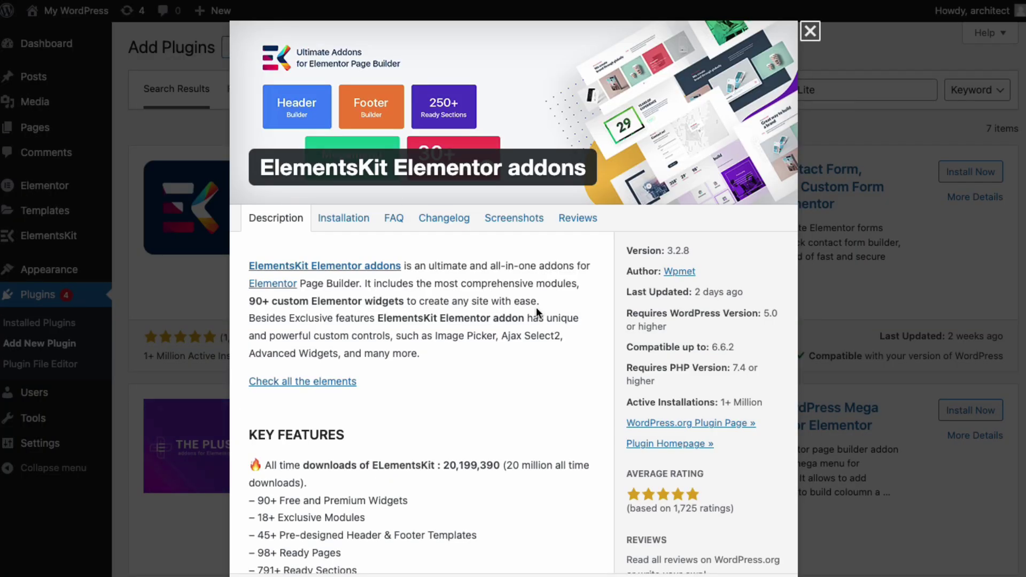
scroll(536, 307, down, 10)
scroll(537, 306, up, 10)
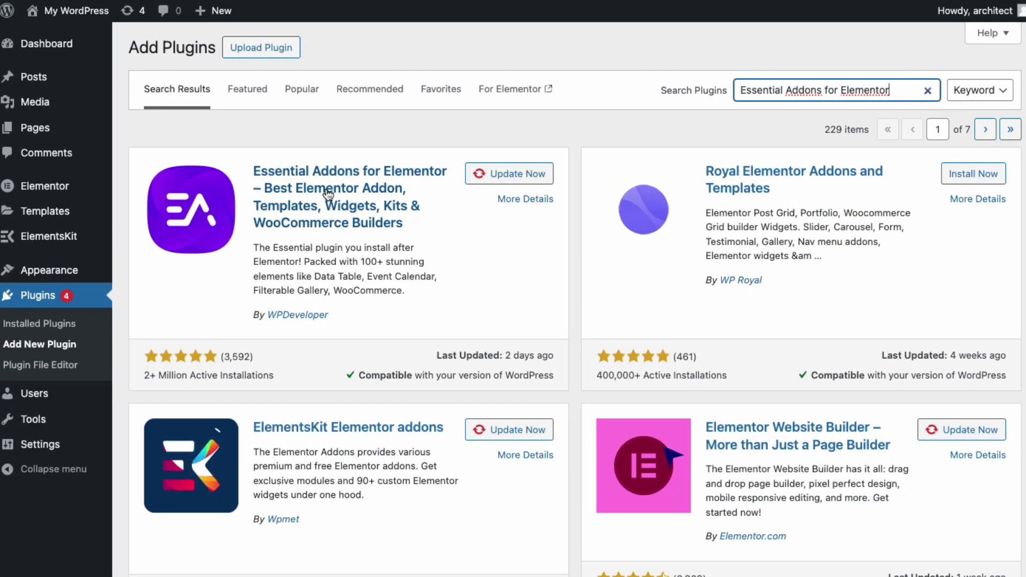
Bring up the Essential Addons for Elementor details and scroll through them.
click(328, 192)
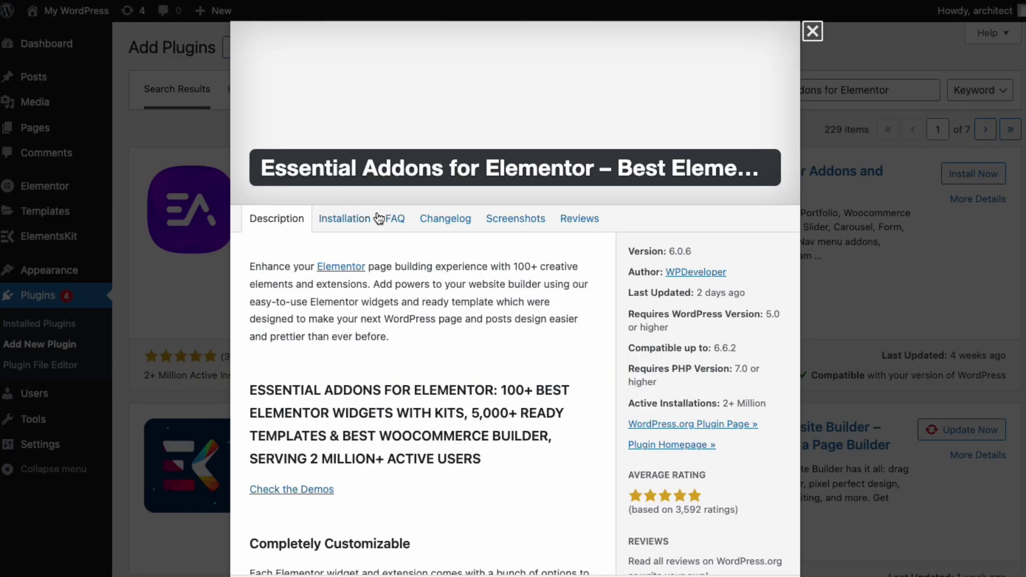
scroll(489, 262, down, 2)
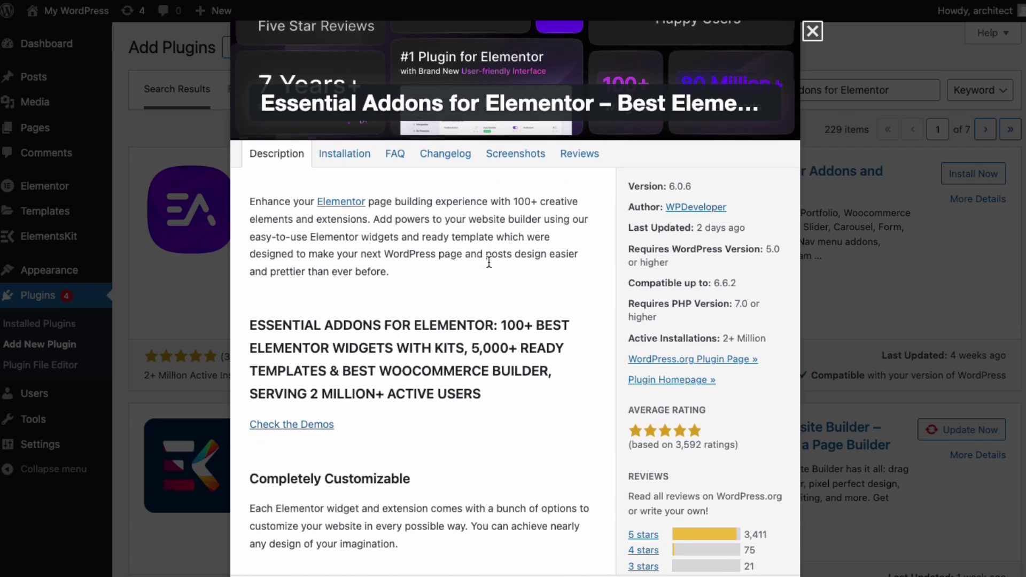
scroll(489, 262, down, 6)
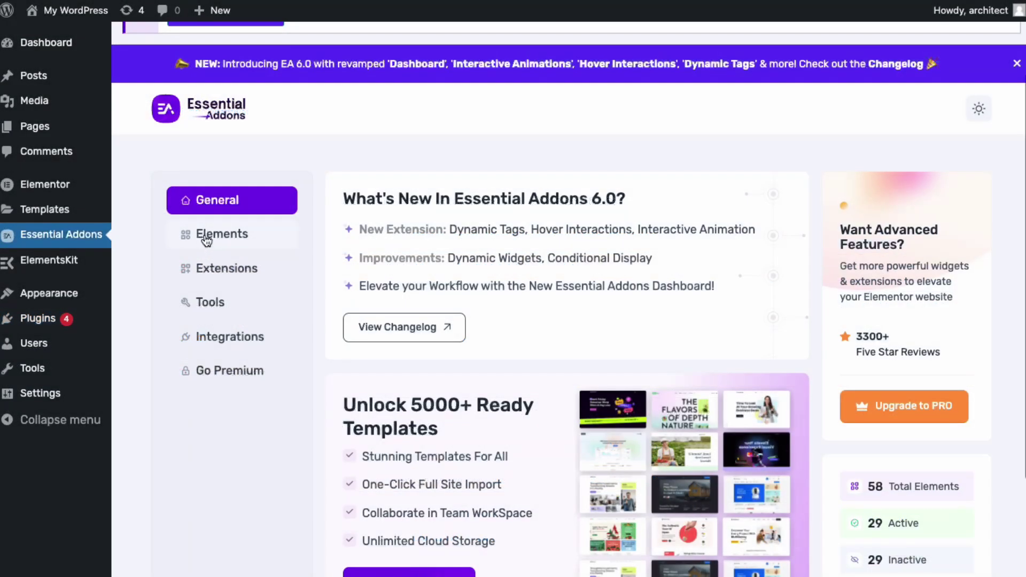
Scroll through the Essential Addons Elements list to review each category's enabled widgets.
click(206, 236)
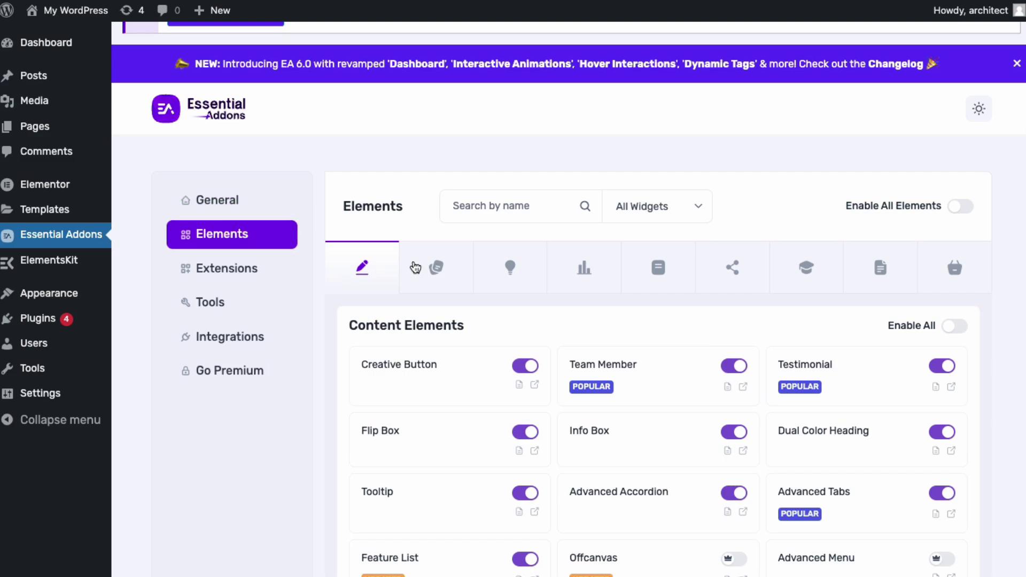
scroll(416, 268, down, 2)
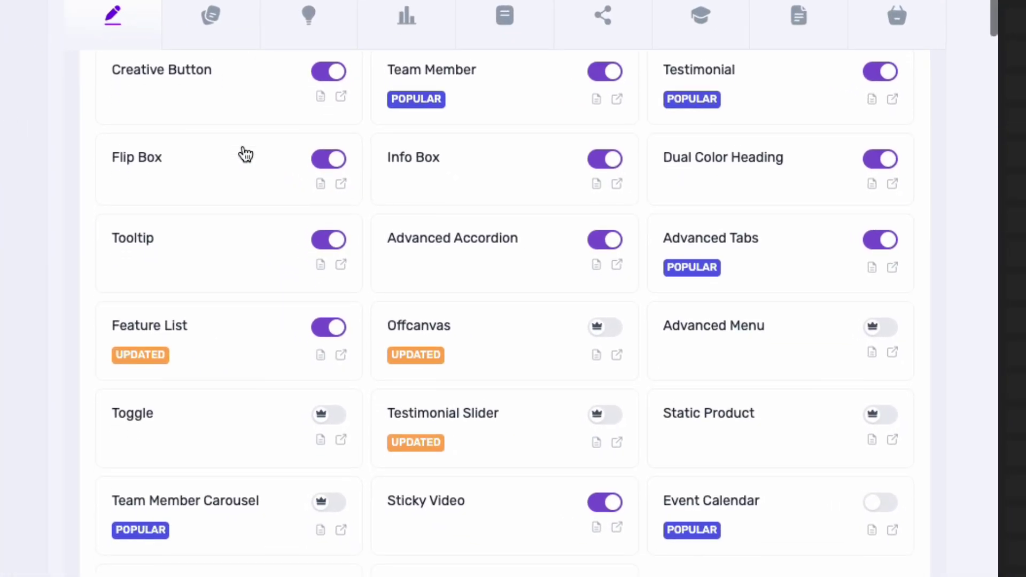
scroll(463, 154, down, 2)
scroll(245, 155, down, 8)
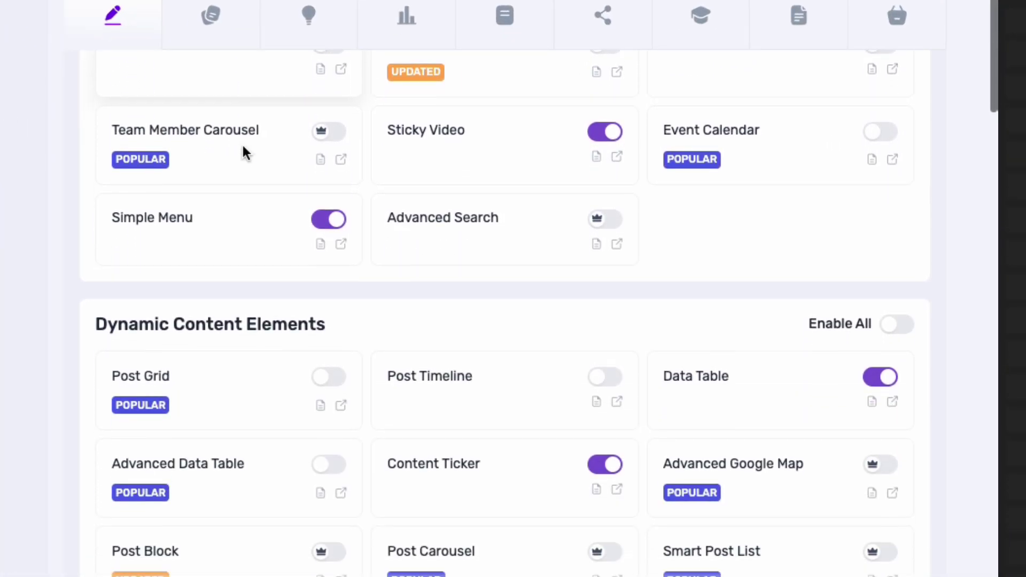
scroll(244, 148, down, 10)
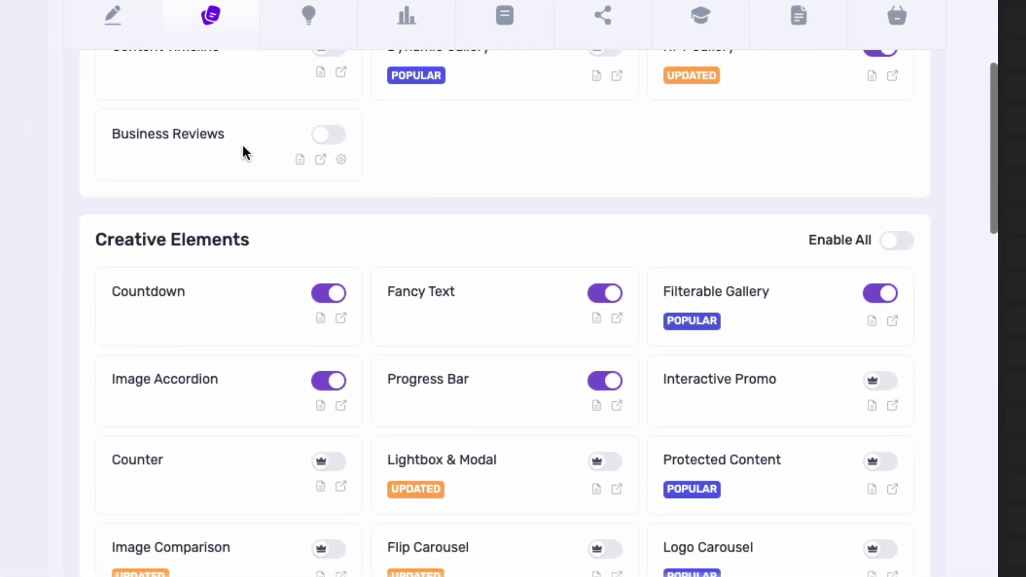
scroll(245, 152, down, 4)
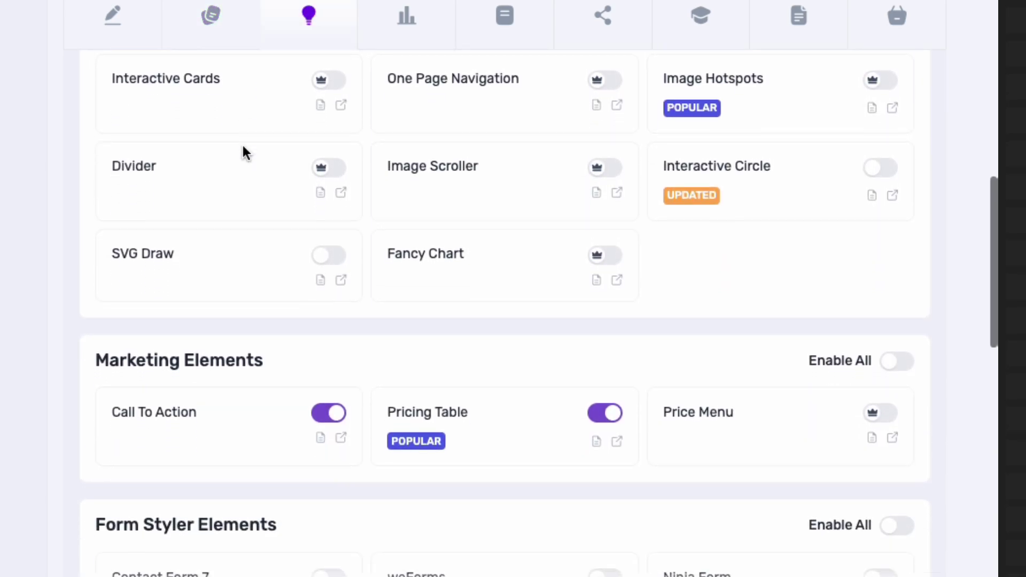